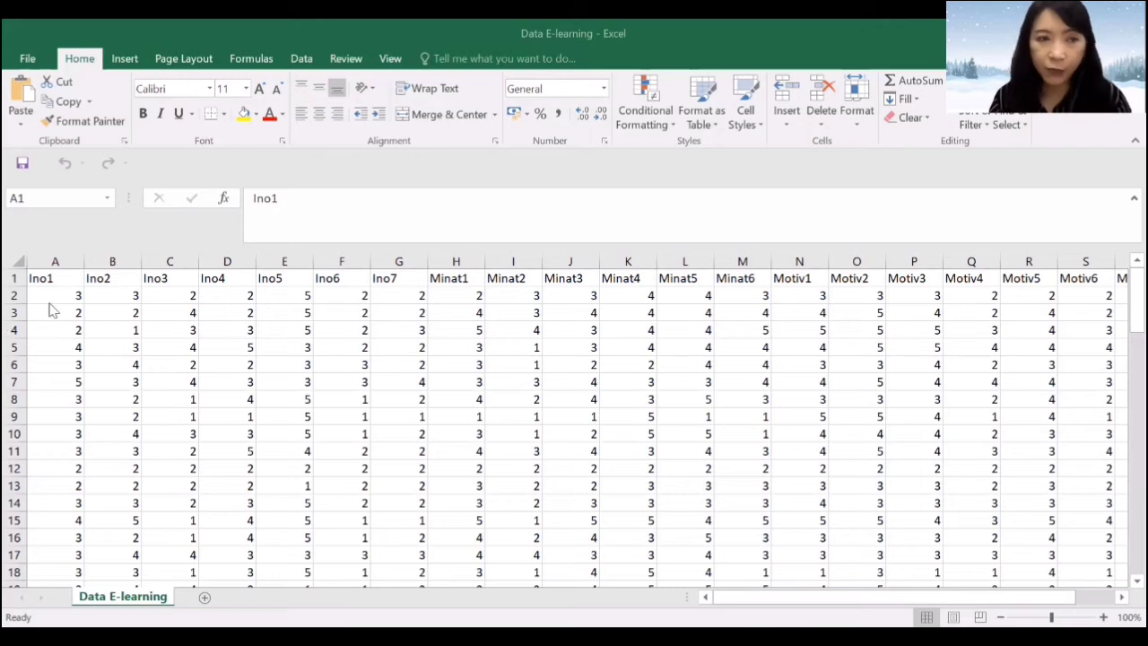
Look through the questionnaire responses across all rows and columns of the Data E-learning sheet
click(51, 302)
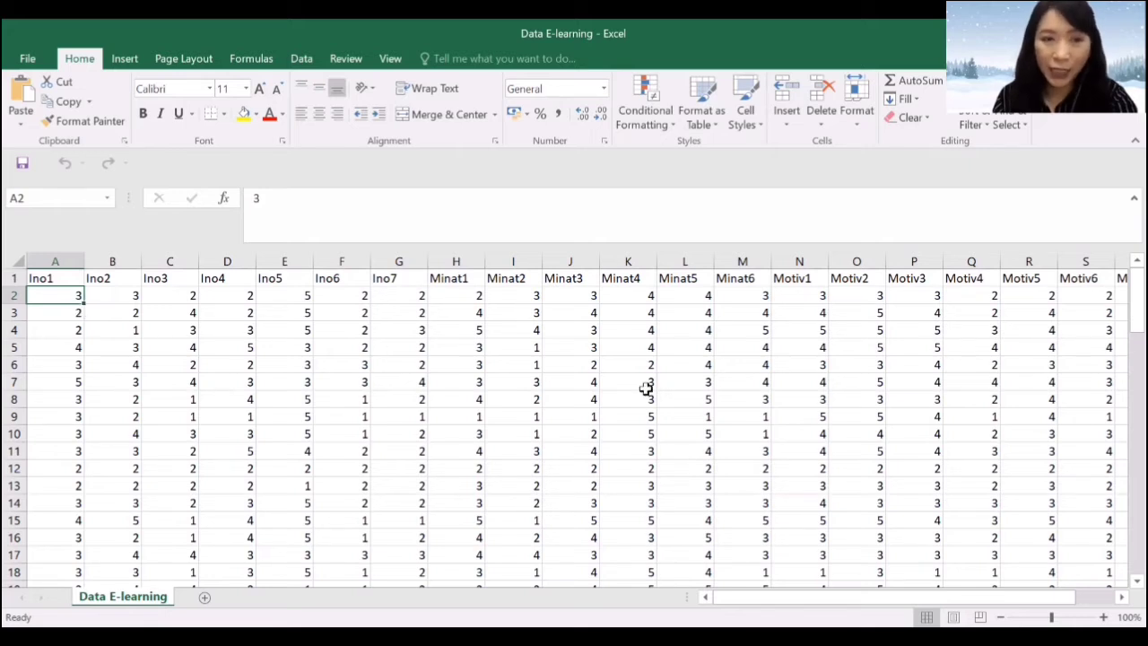
scroll(888, 475, down, 3)
scroll(888, 475, down, 1)
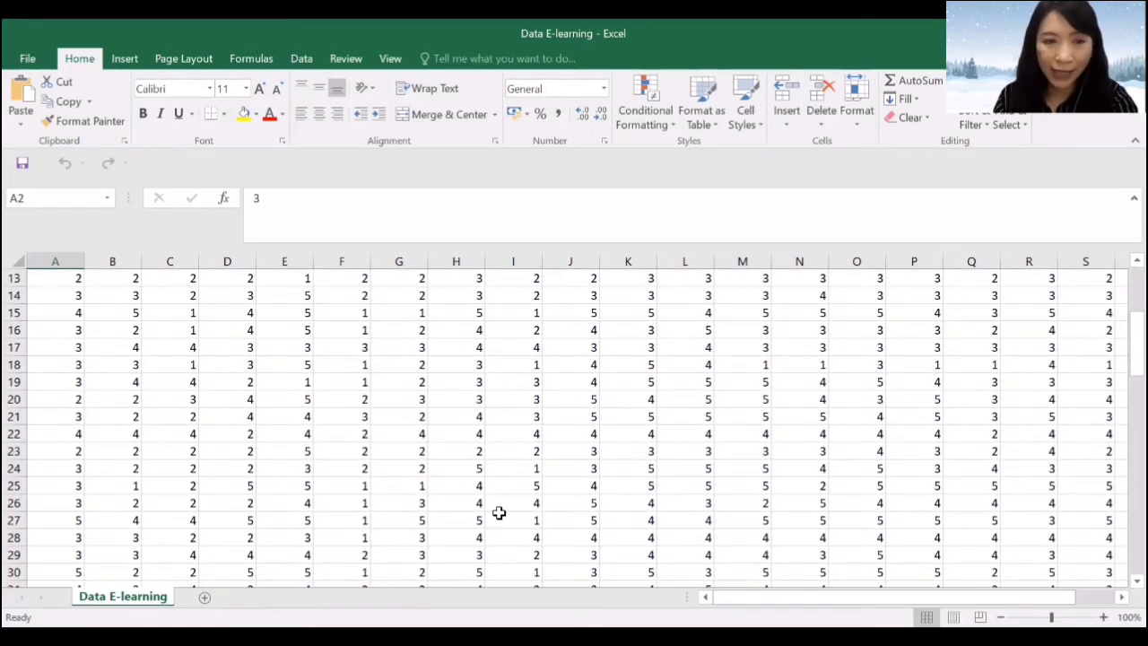
drag(811, 607, 879, 604)
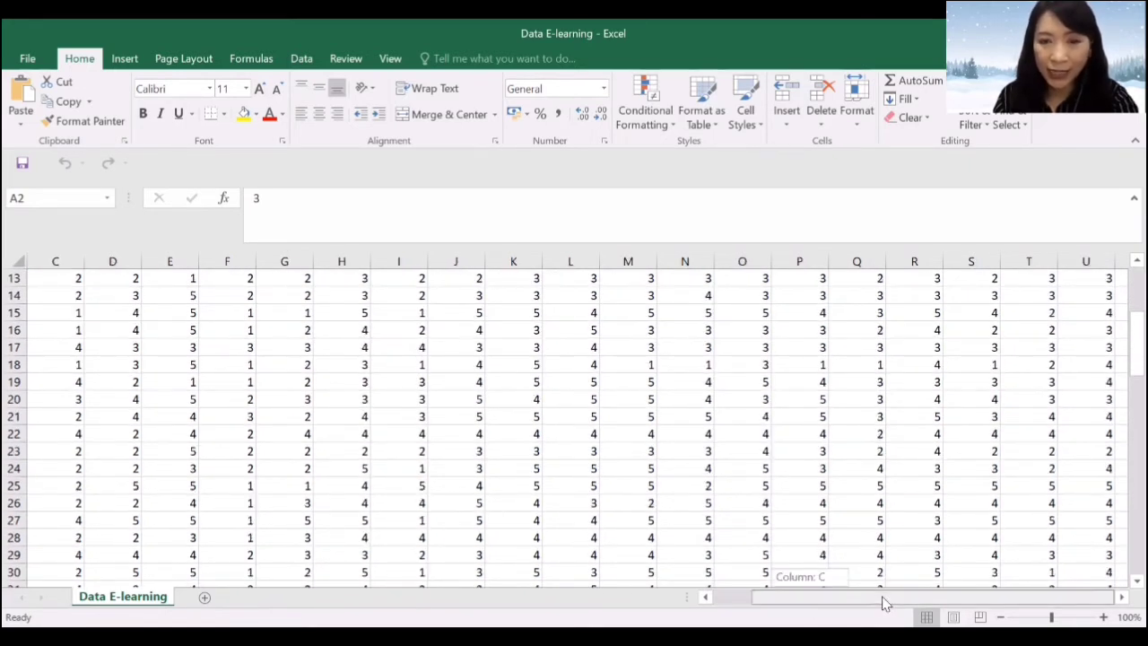
scroll(883, 451, down, 7)
scroll(885, 451, down, 12)
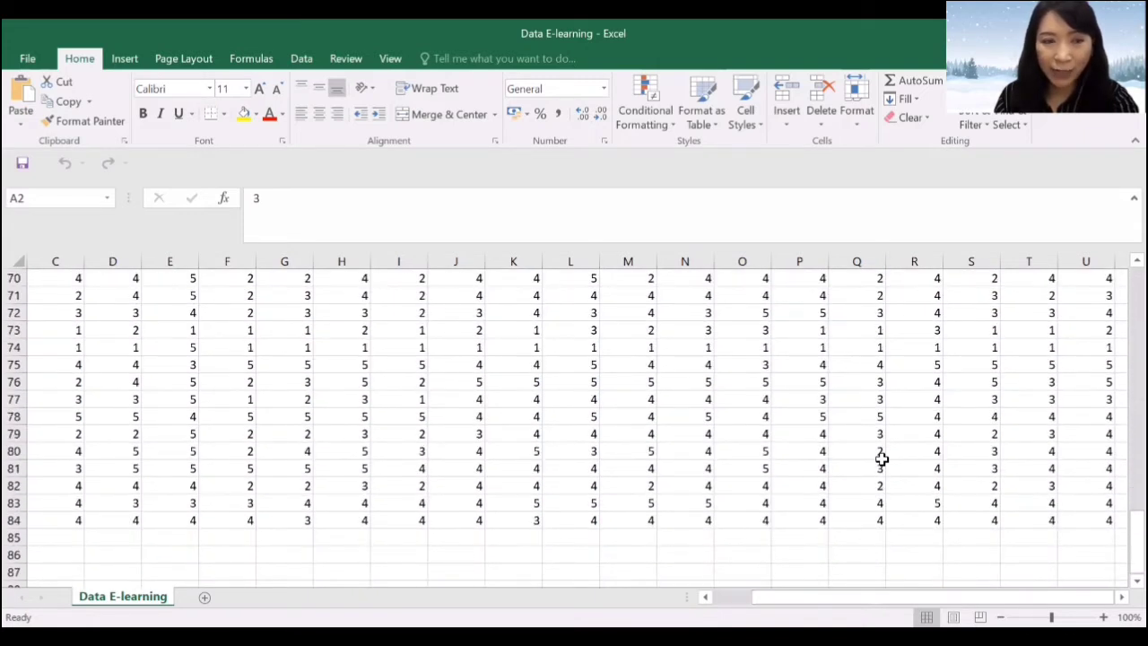
scroll(881, 459, up, 20)
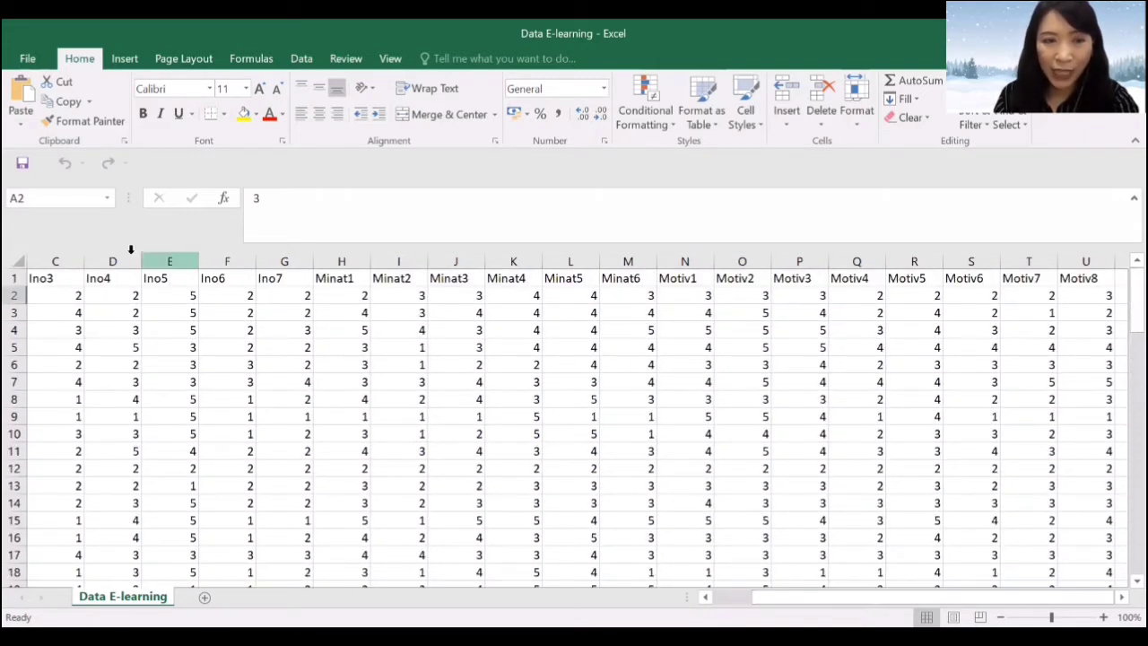
click(57, 282)
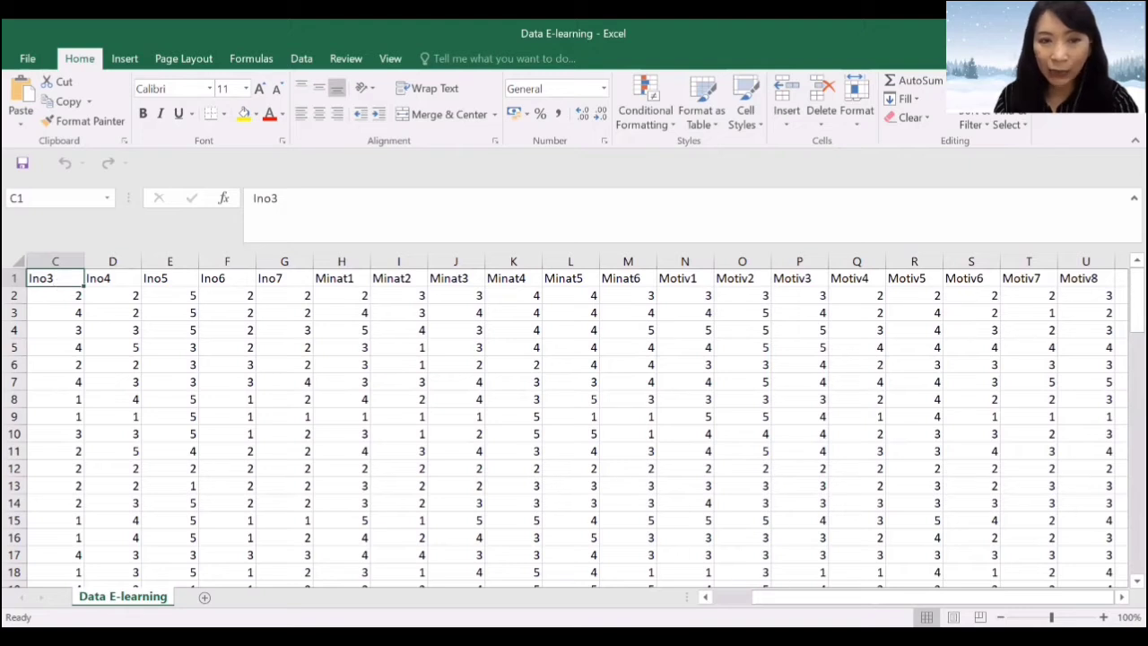
drag(858, 597, 820, 597)
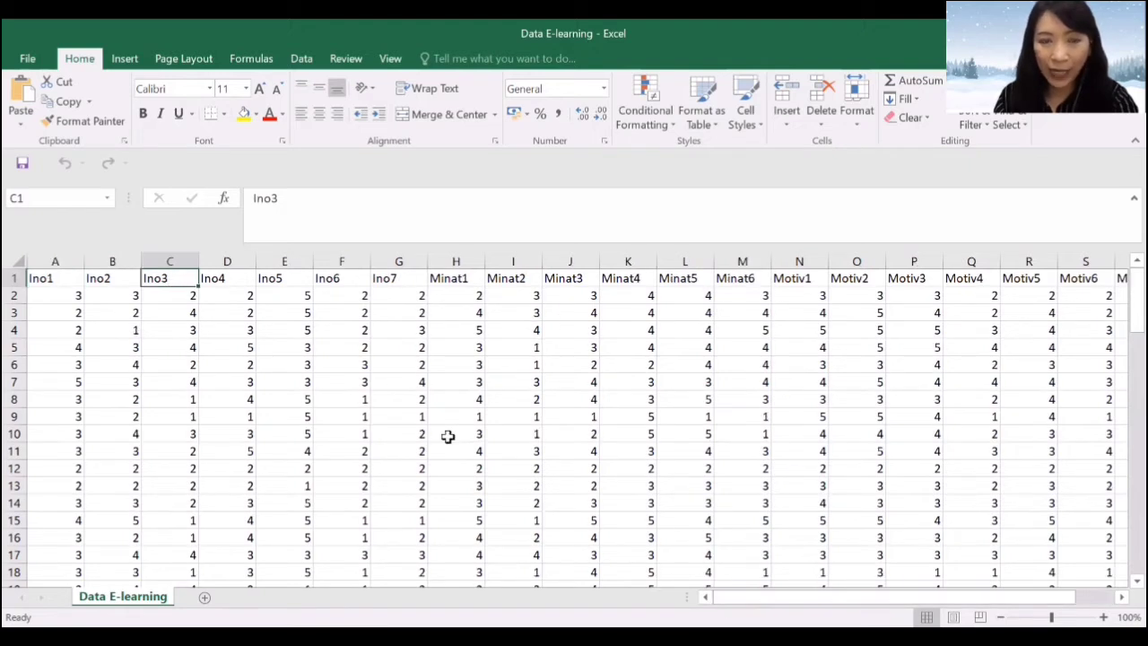
Go through the Ino1 to Ino7 indicator headers in row 1
click(43, 278)
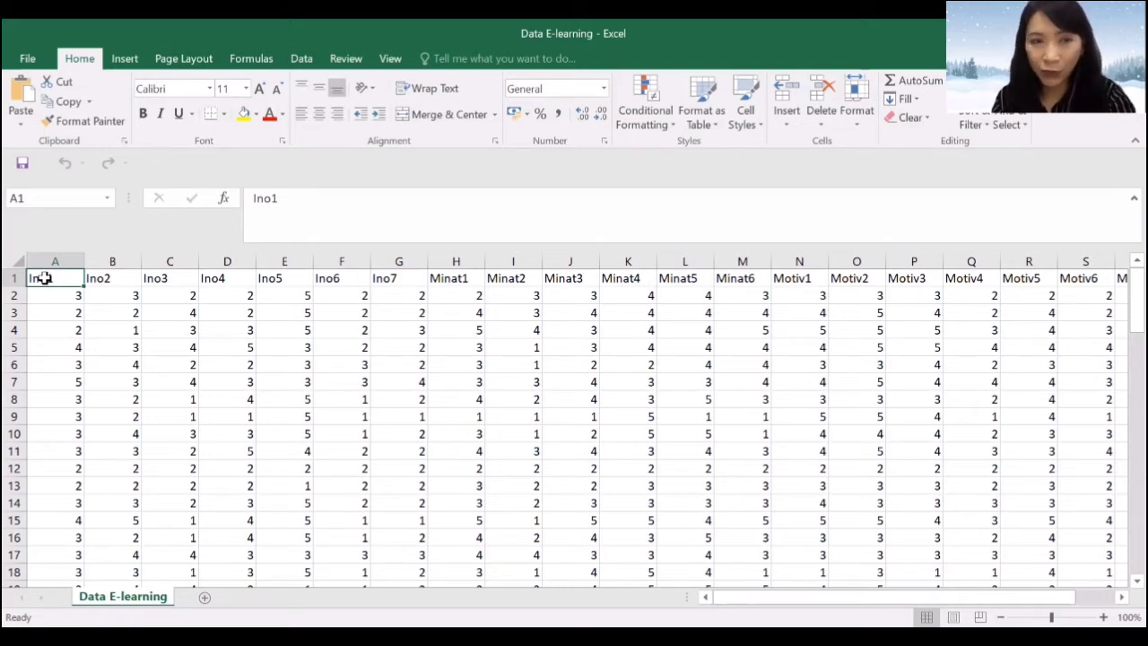
click(106, 278)
click(185, 278)
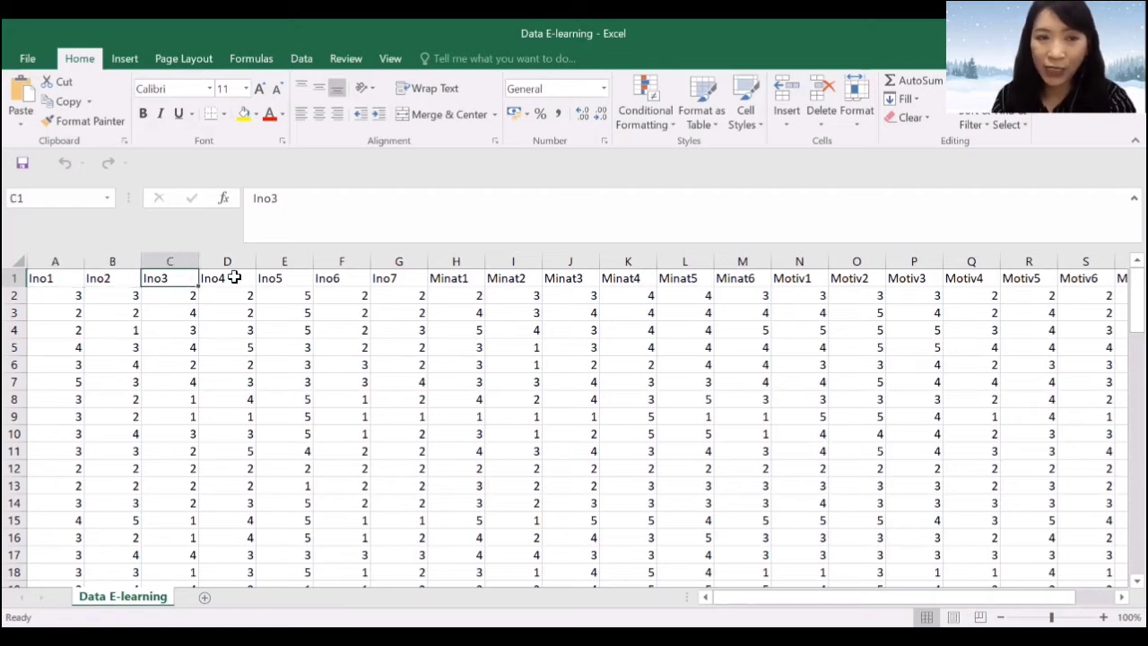
click(226, 278)
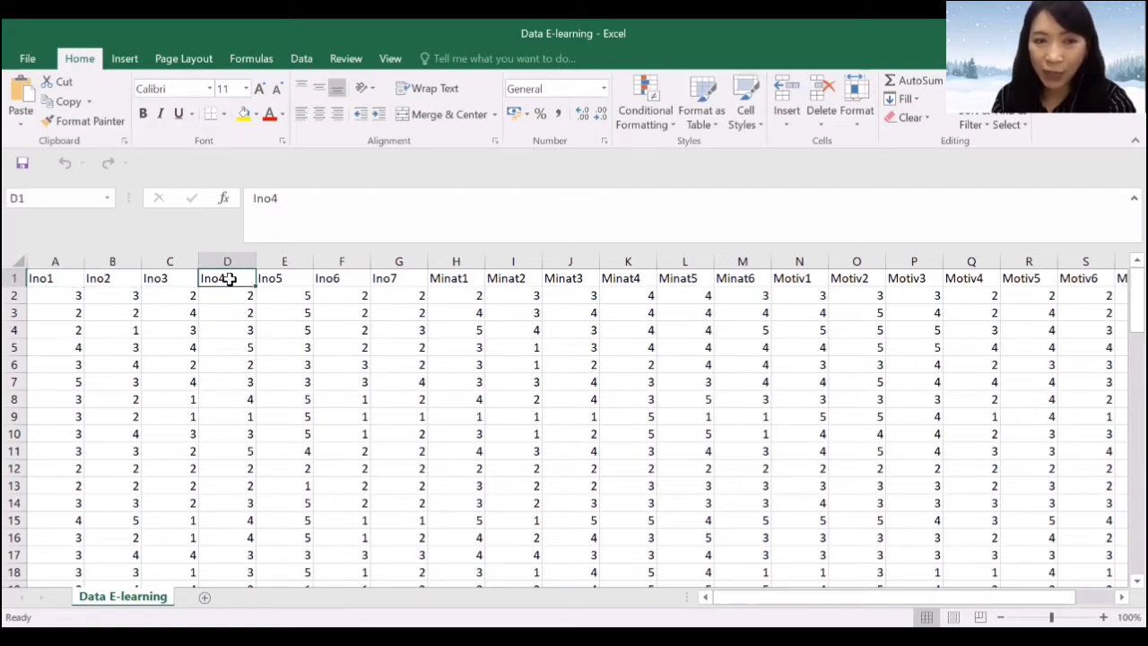
click(64, 281)
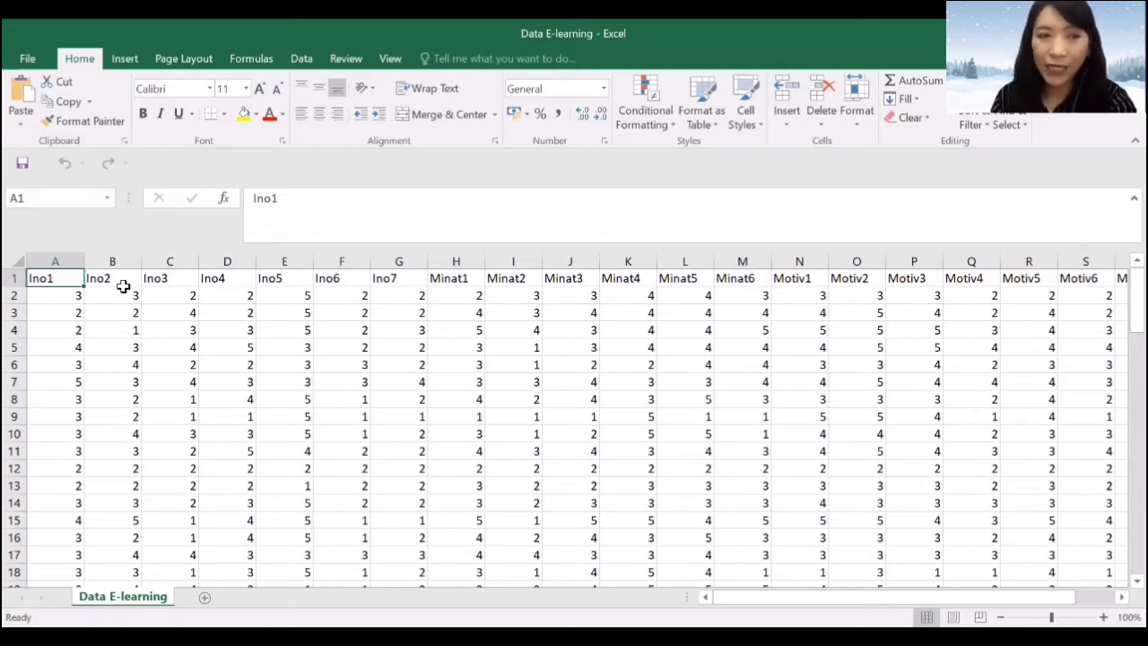
click(123, 293)
click(123, 280)
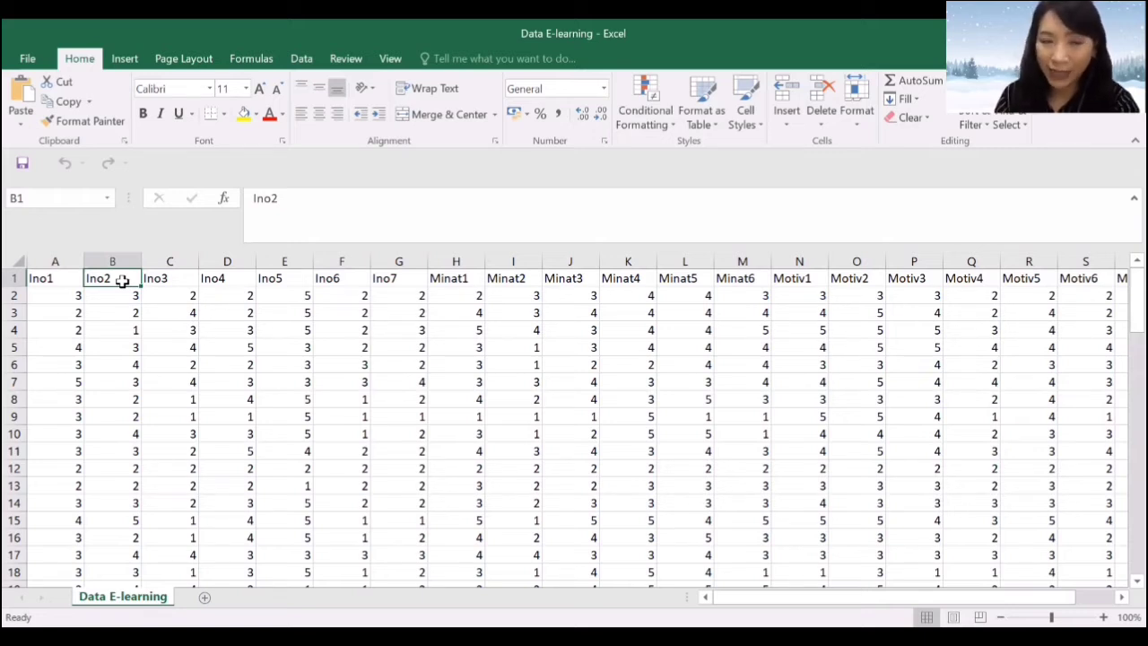
click(171, 280)
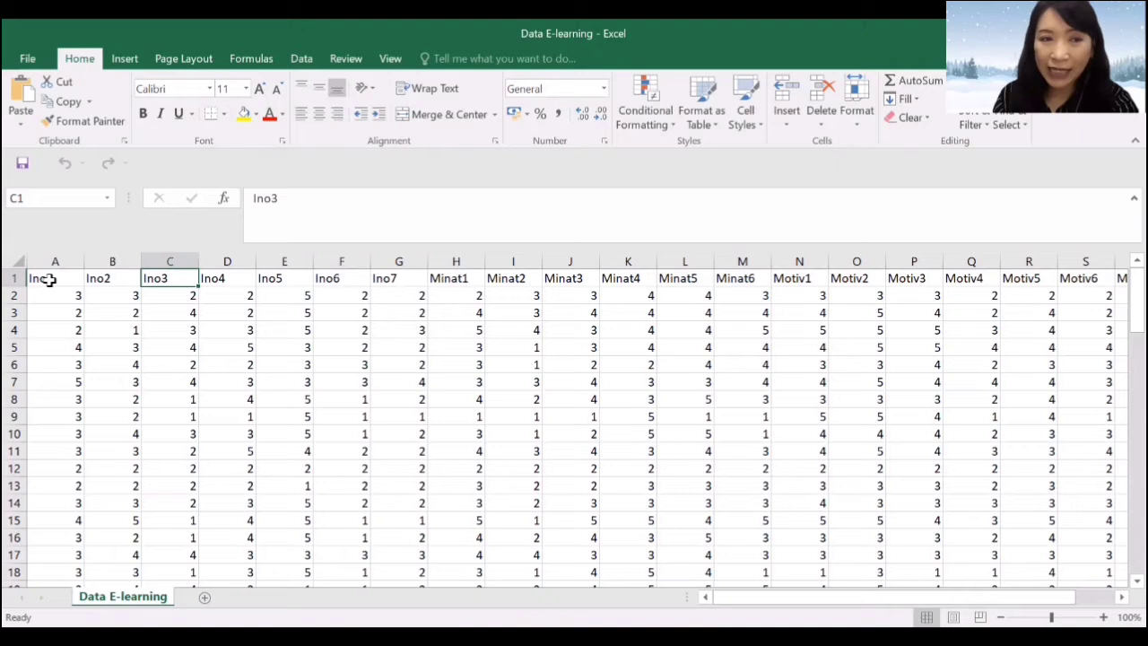
click(398, 277)
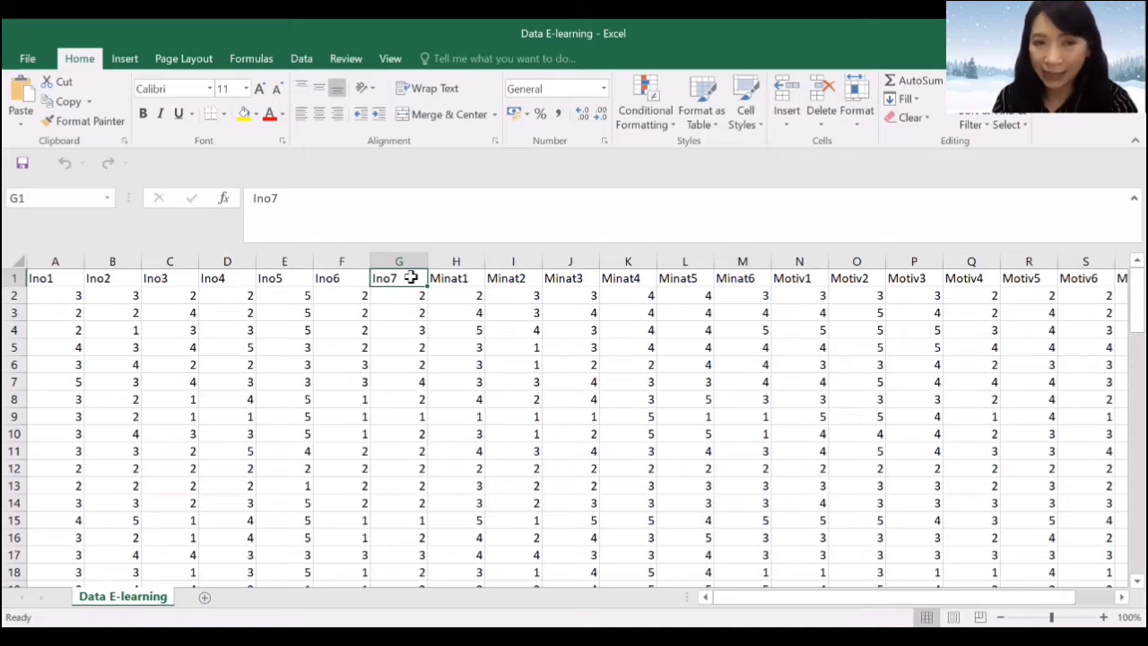
Go through the Minat1 to Minat6 indicator headers in row 1
click(471, 276)
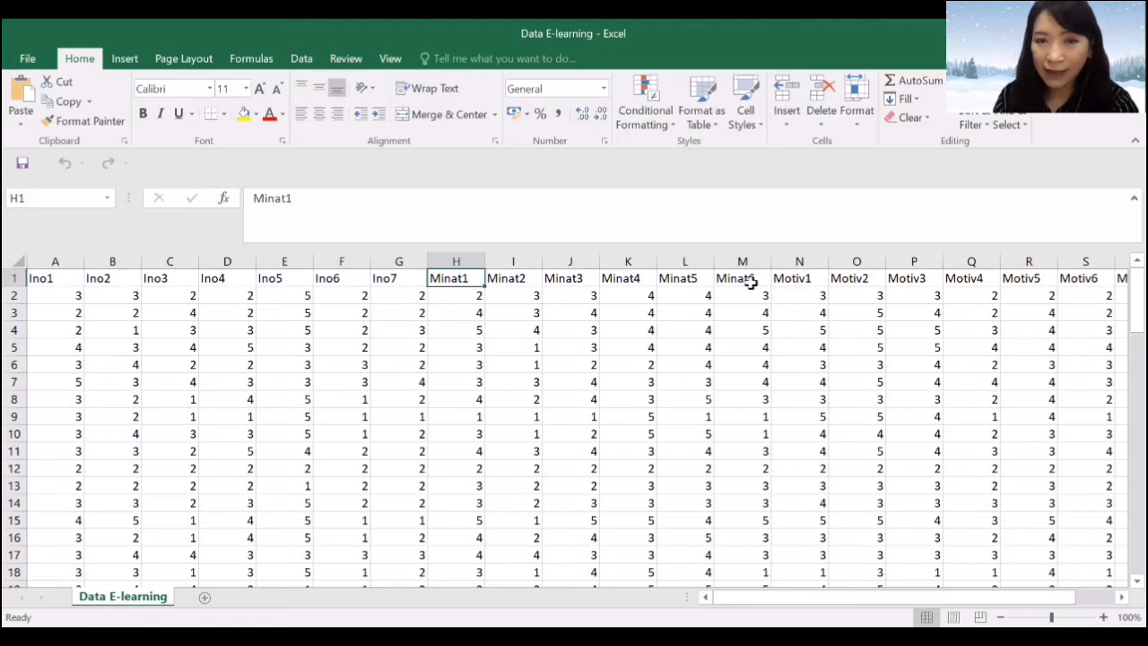
click(494, 282)
click(577, 283)
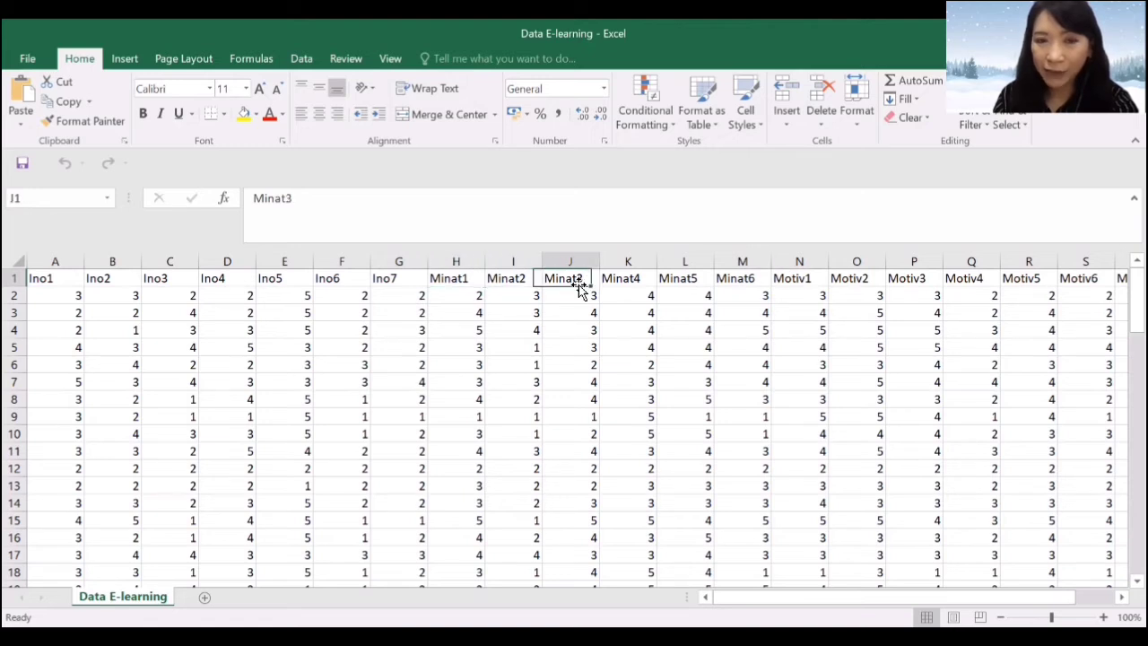
click(628, 278)
click(693, 282)
click(726, 280)
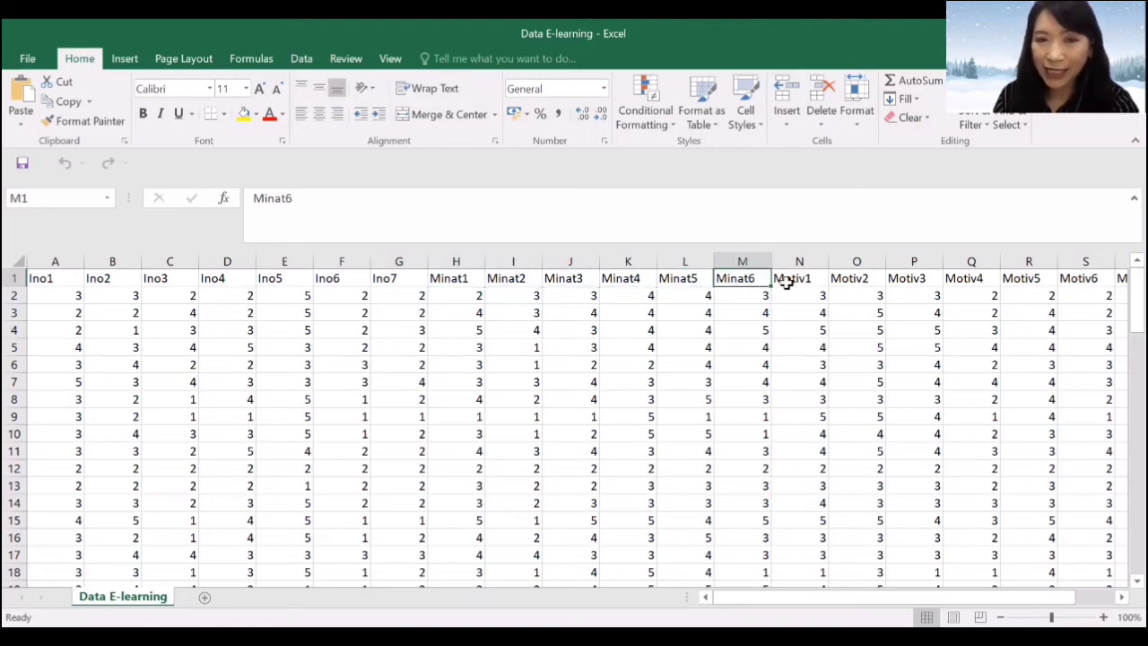
Go through the Motiv indicator headers in row 1, from Motiv1 to Motiv6
click(787, 280)
click(843, 279)
click(914, 279)
click(982, 279)
click(1045, 279)
click(1078, 279)
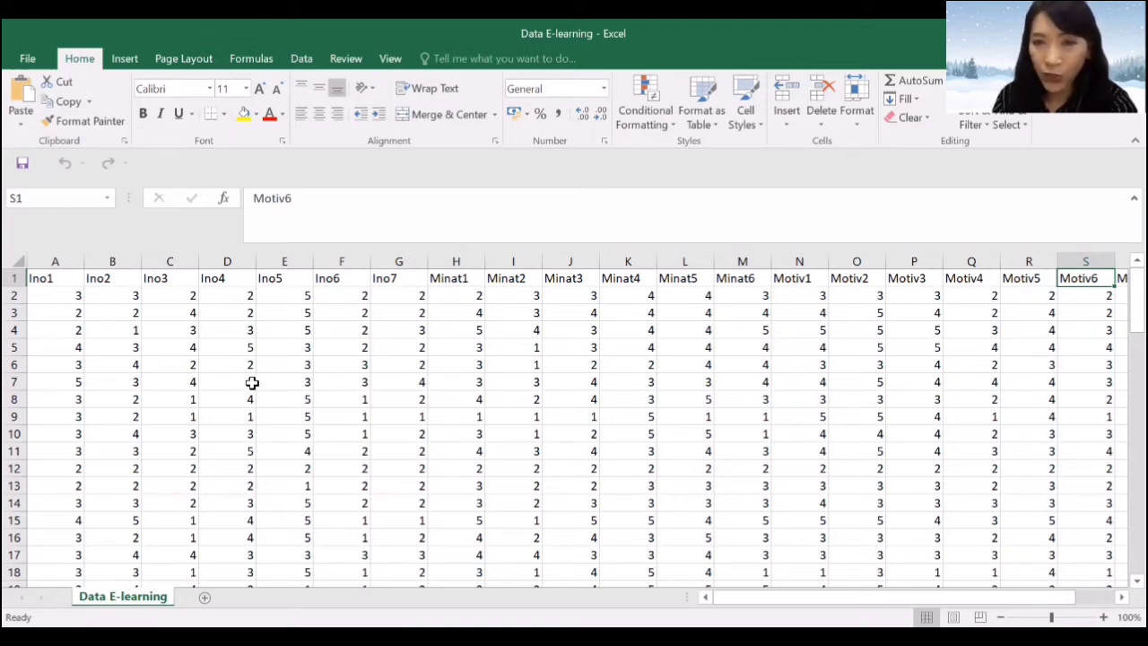
Examine all respondents' answers below the header row down to row 84, highlighting the whole data block in columns A to U
click(63, 292)
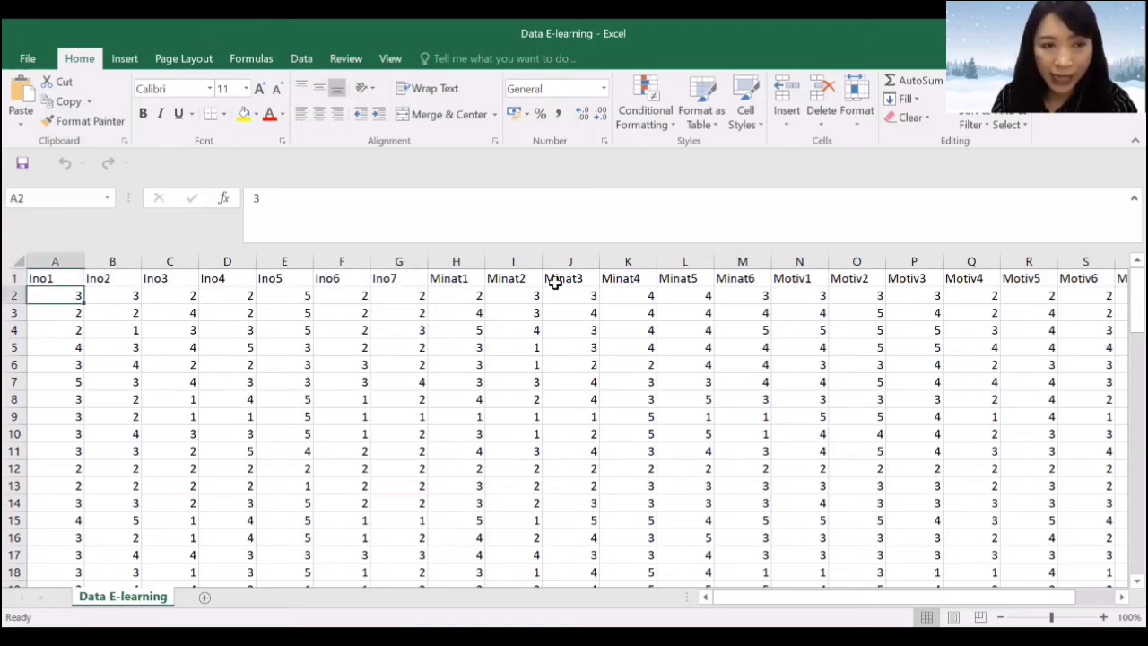
key(Down)
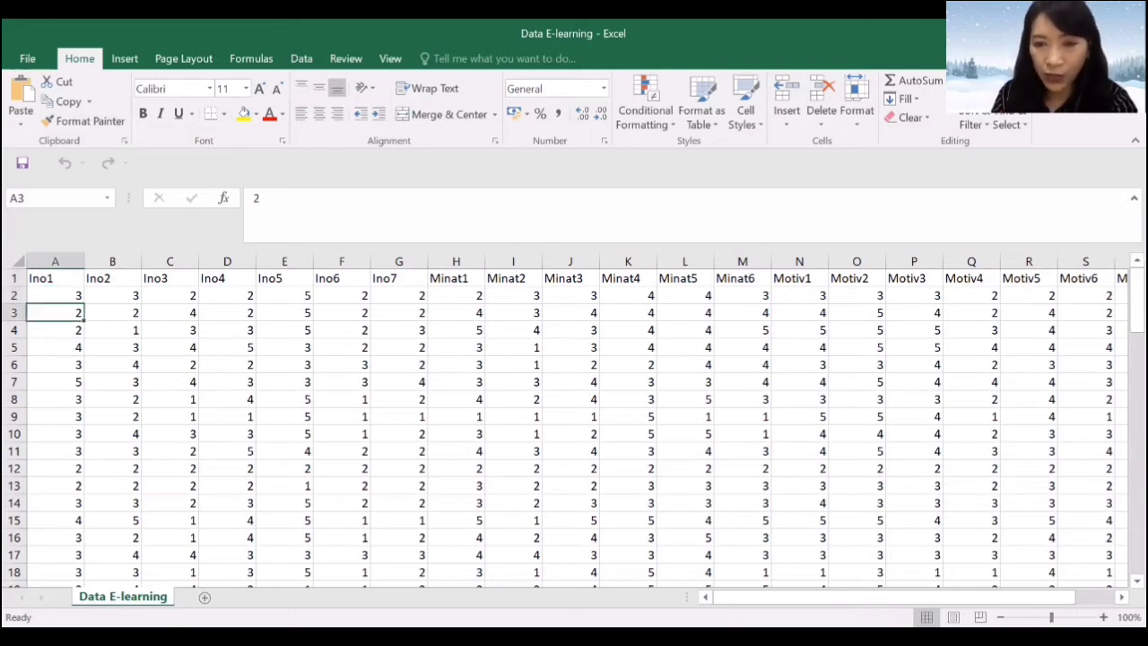
click(1000, 617)
click(1000, 617)
click(1000, 617)
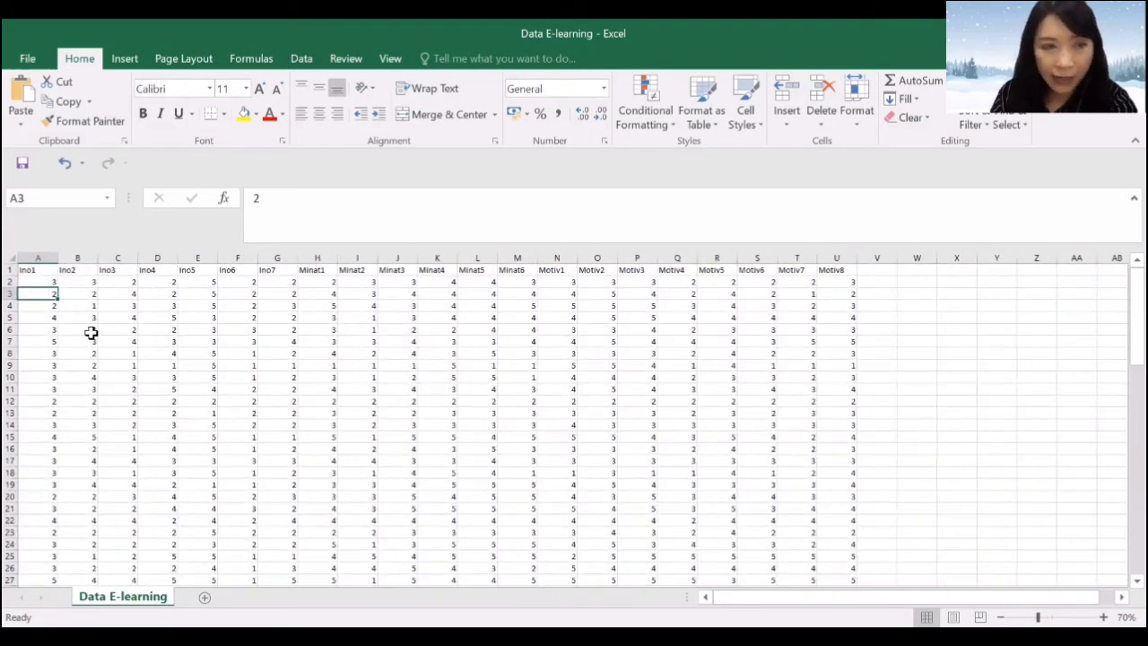
scroll(681, 336, down, 3)
scroll(681, 336, down, 7)
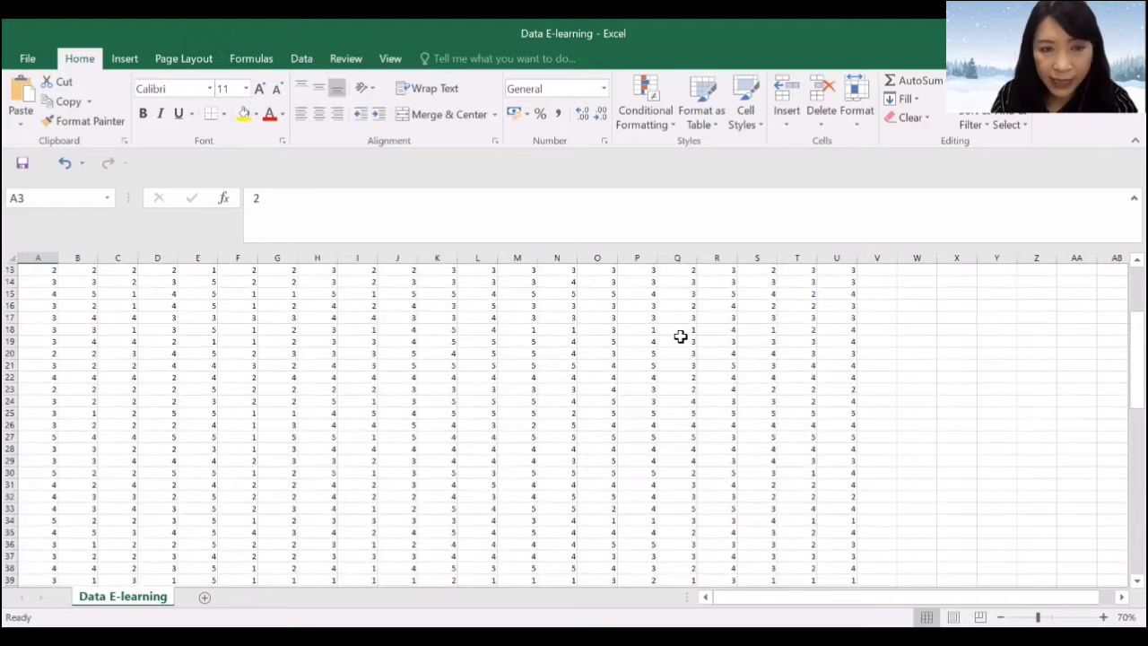
scroll(677, 344, down, 4)
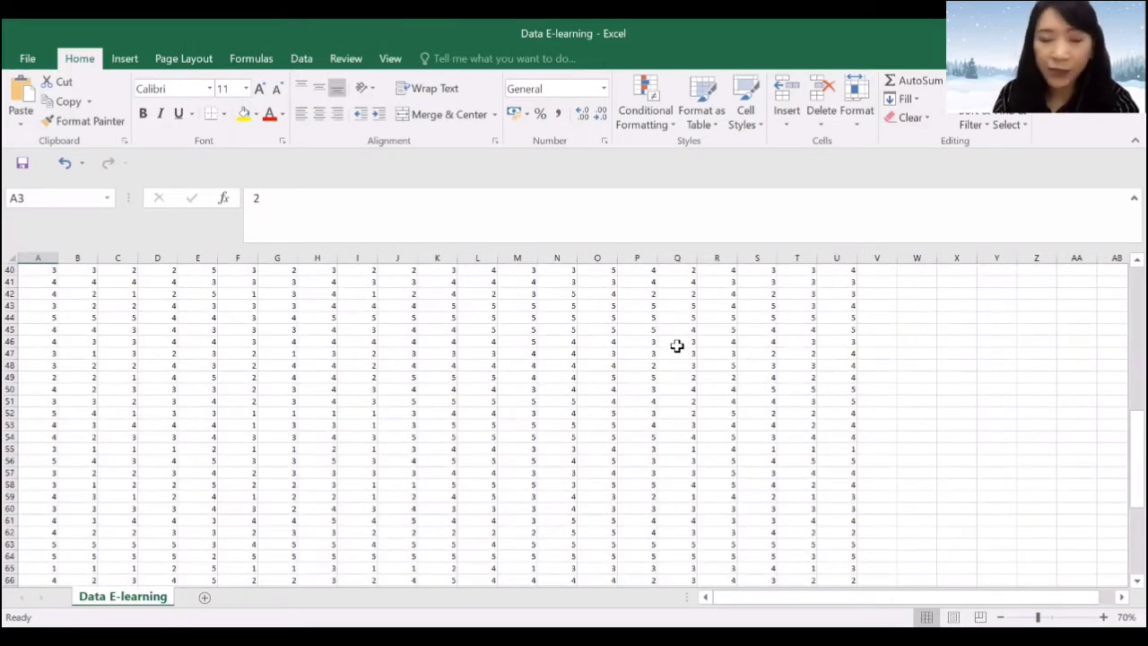
scroll(677, 346, down, 7)
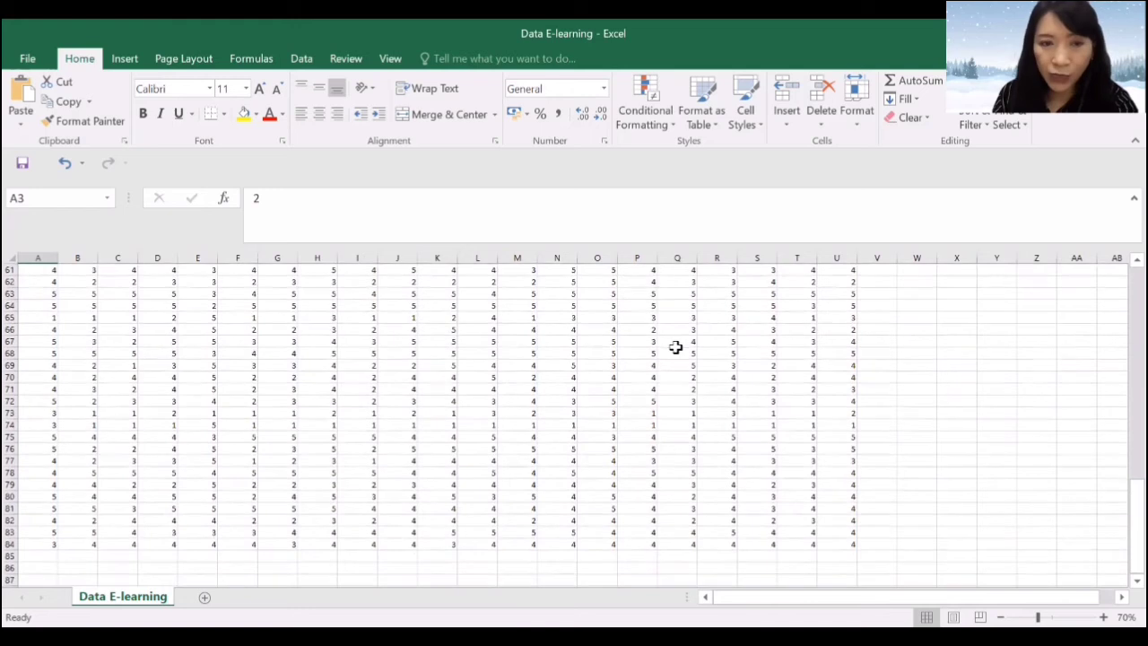
drag(834, 543, 11, 282)
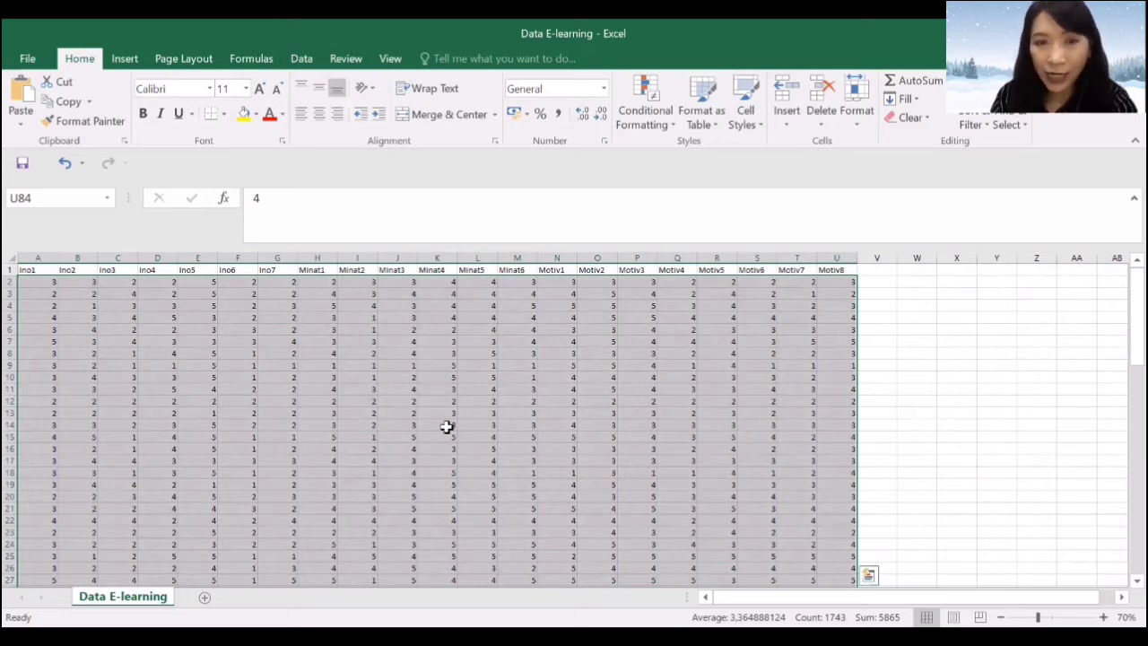
click(637, 422)
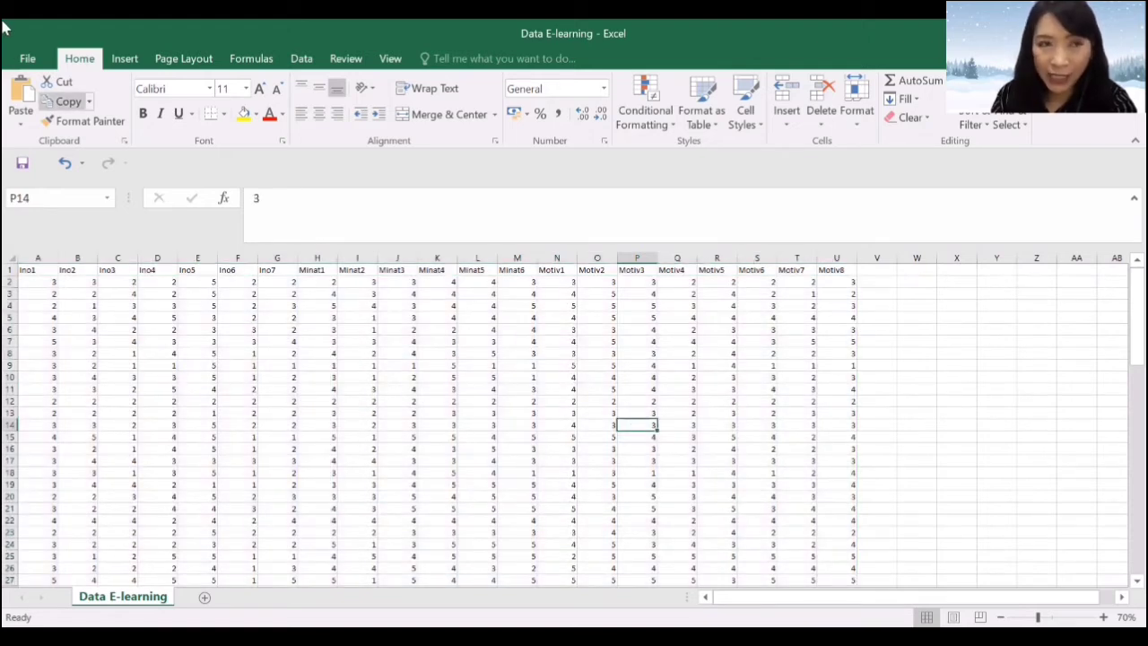
Save a copy of the workbook as Data E-learning in the Downloads folder, in CSV (Comma delimited) format
click(27, 60)
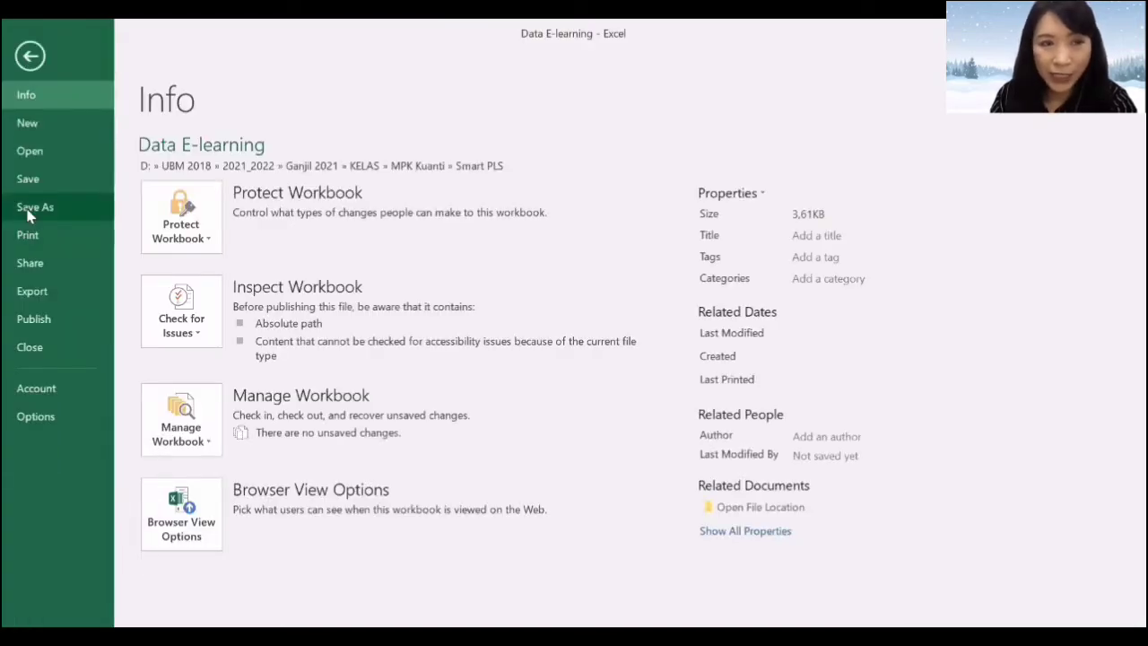
click(29, 211)
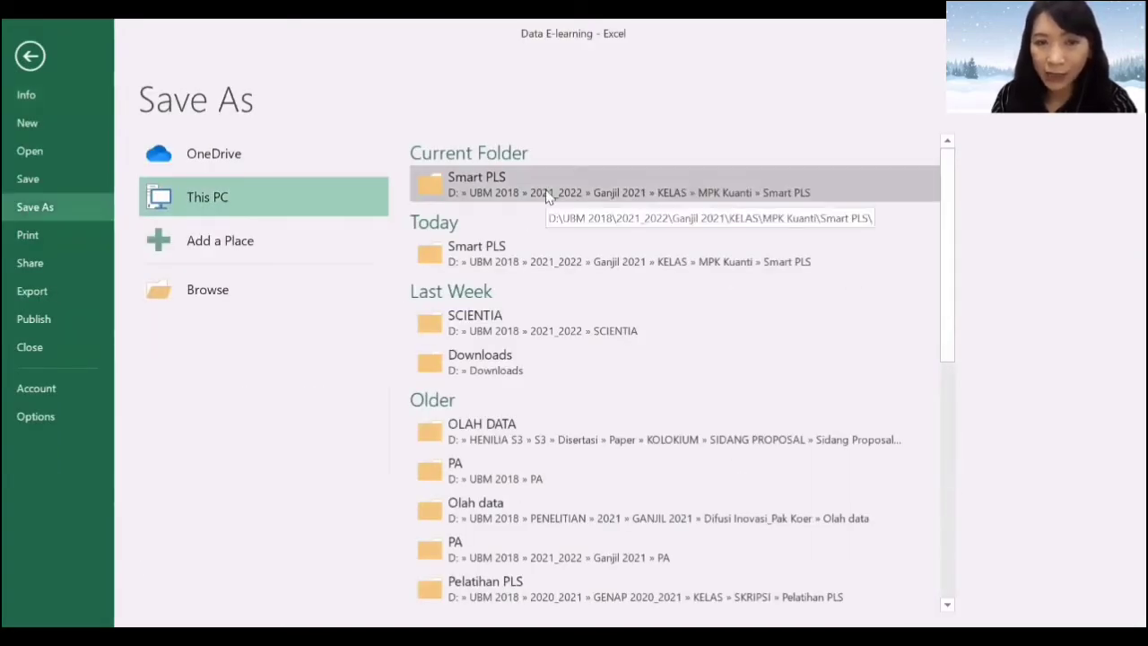
click(562, 358)
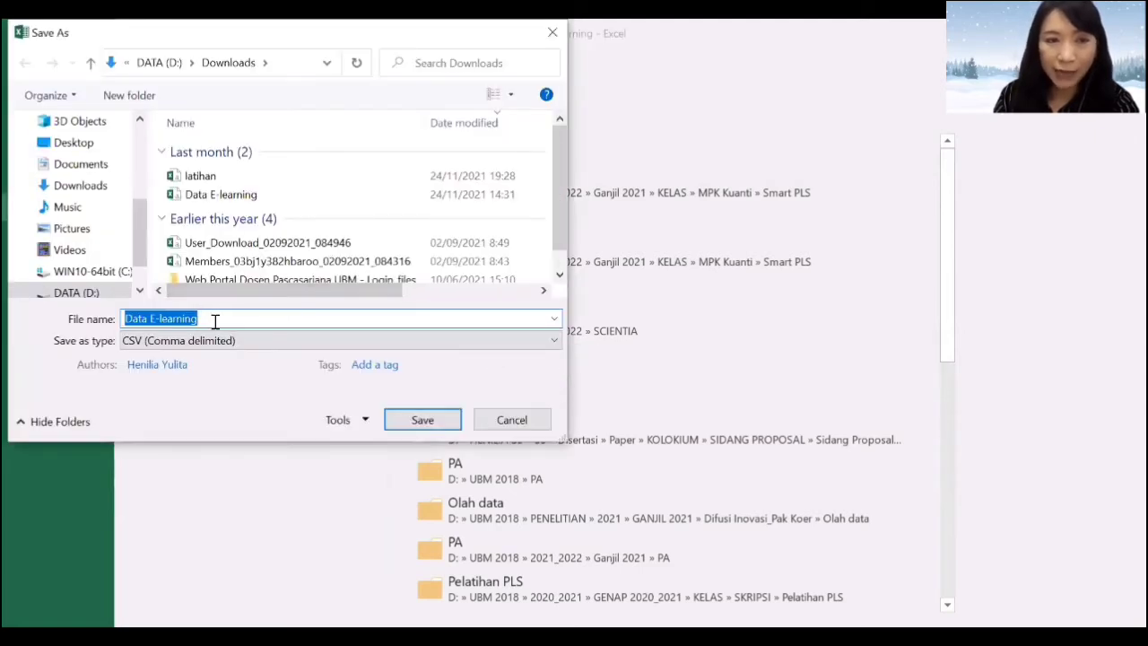
click(215, 321)
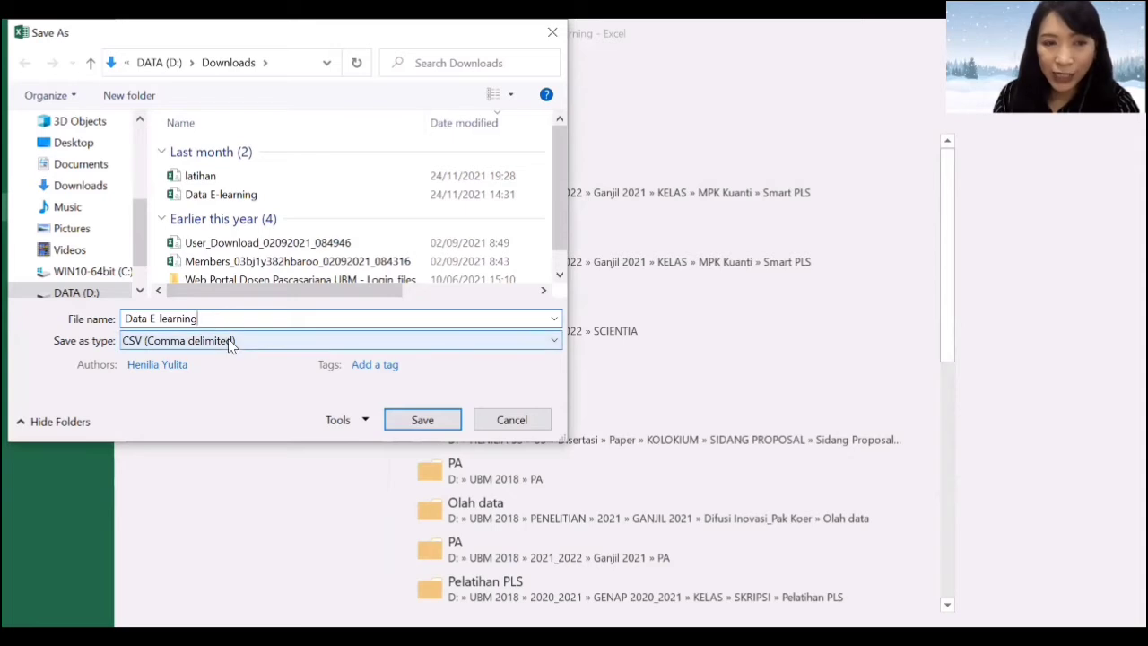
click(230, 342)
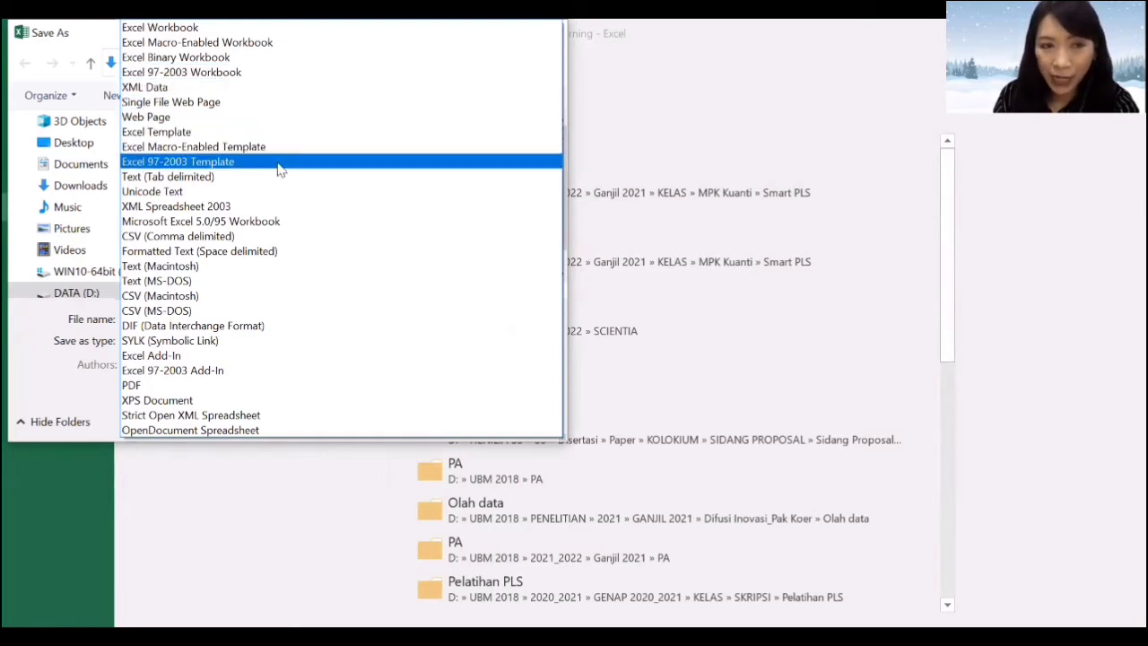
click(278, 239)
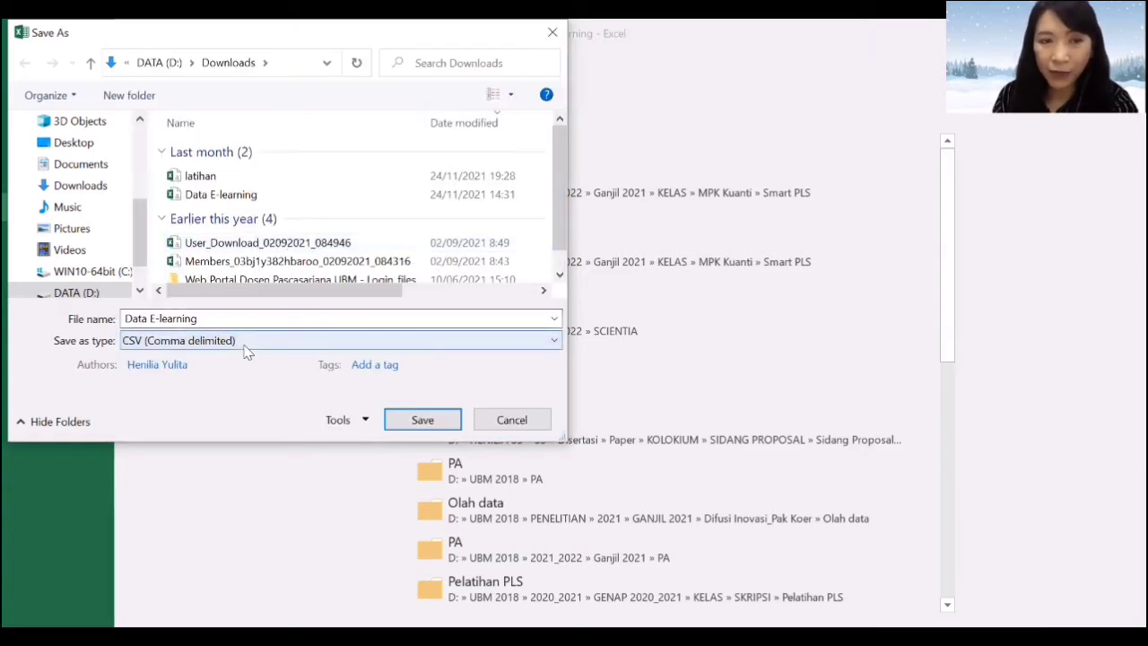
click(422, 422)
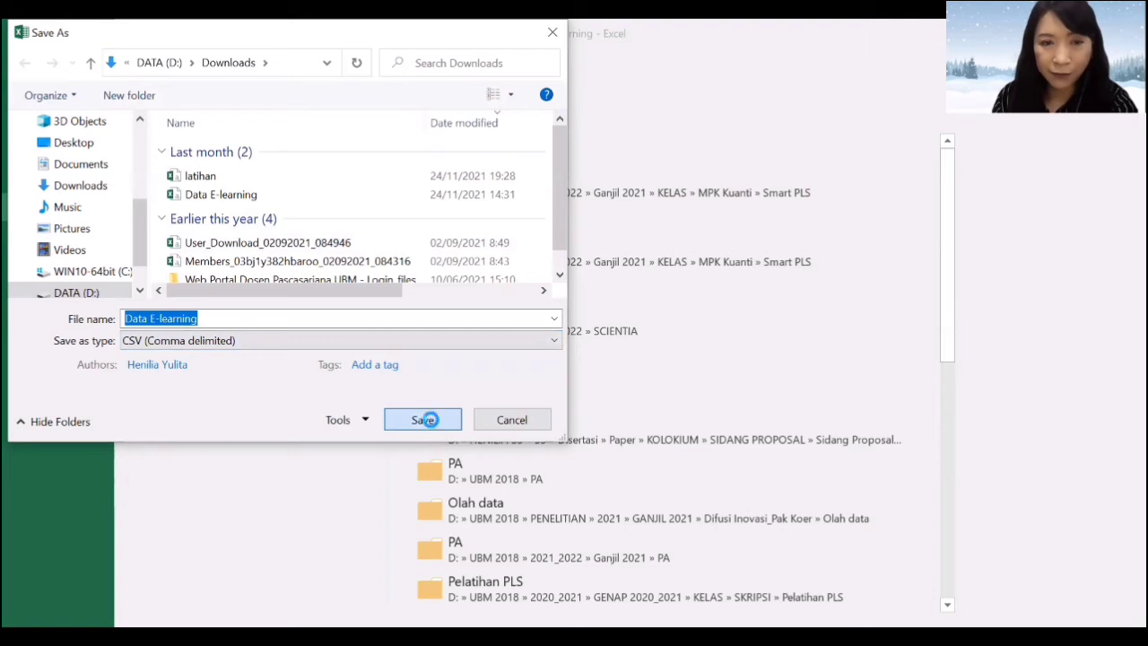
click(626, 334)
click(506, 384)
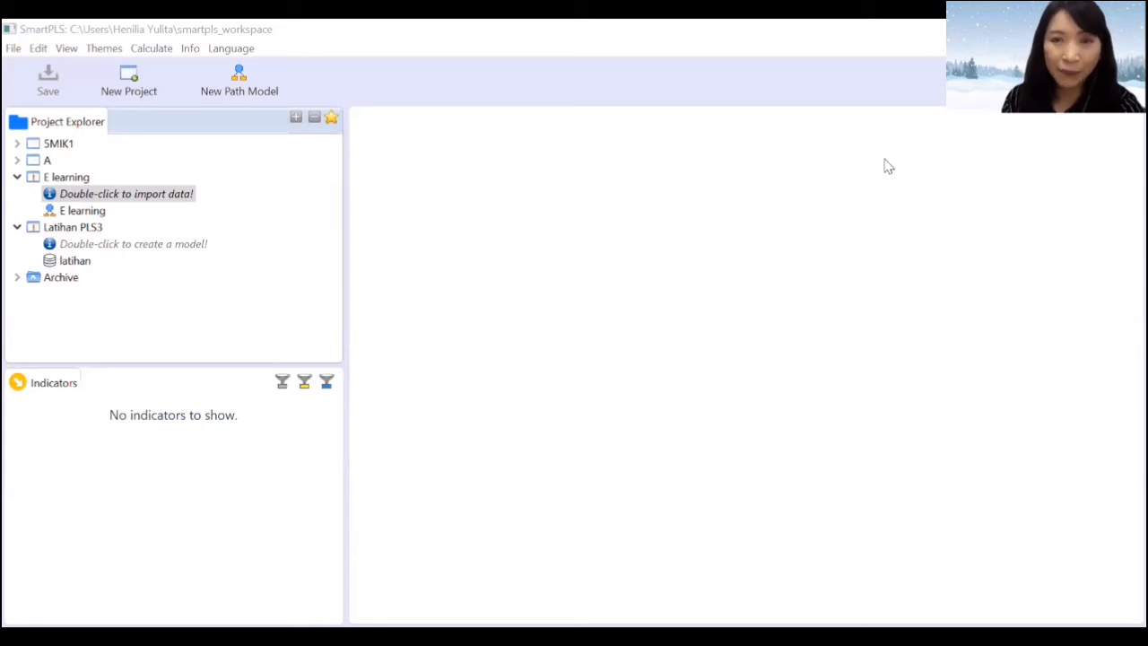
Create a new project named Minat Belajar
click(130, 93)
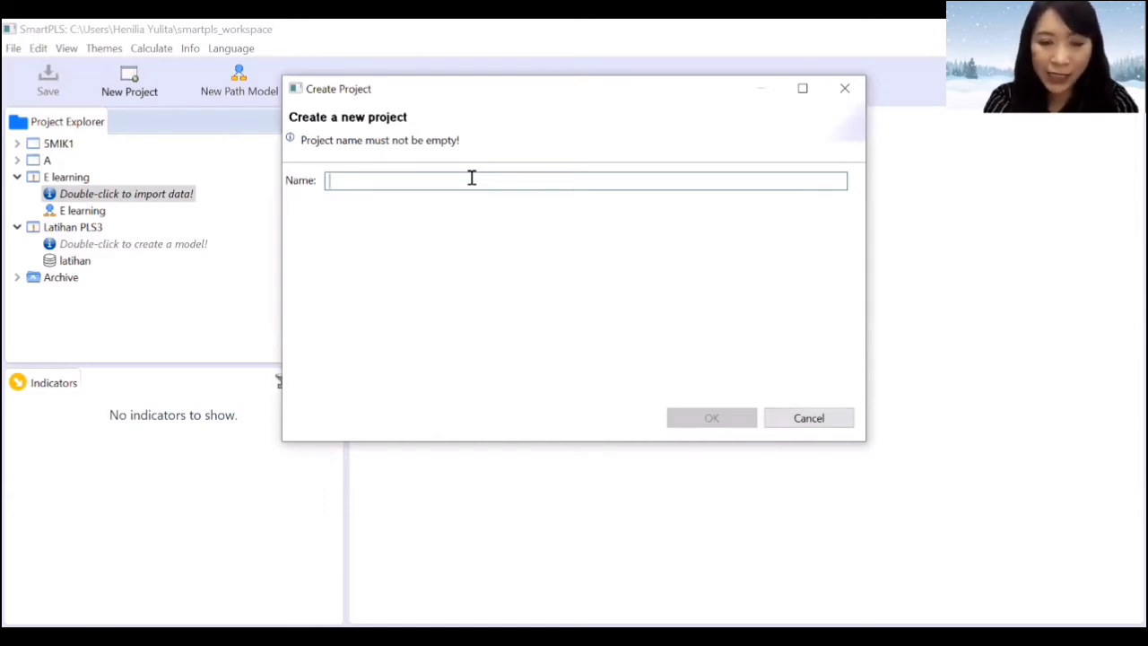
text(Minat Belajar)
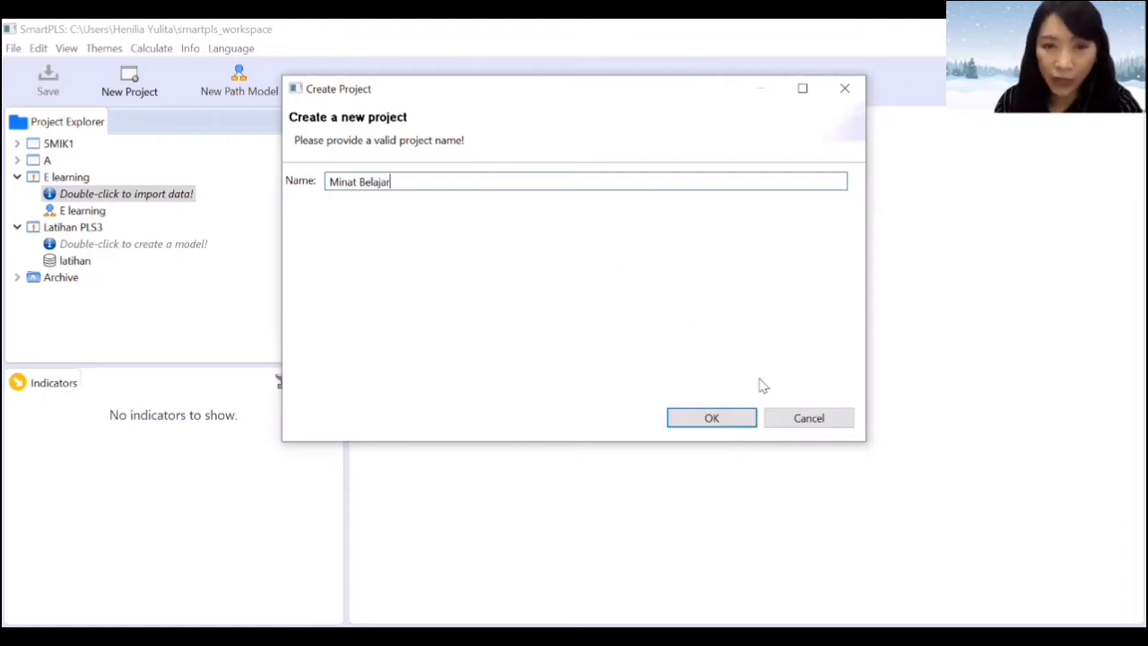
click(711, 418)
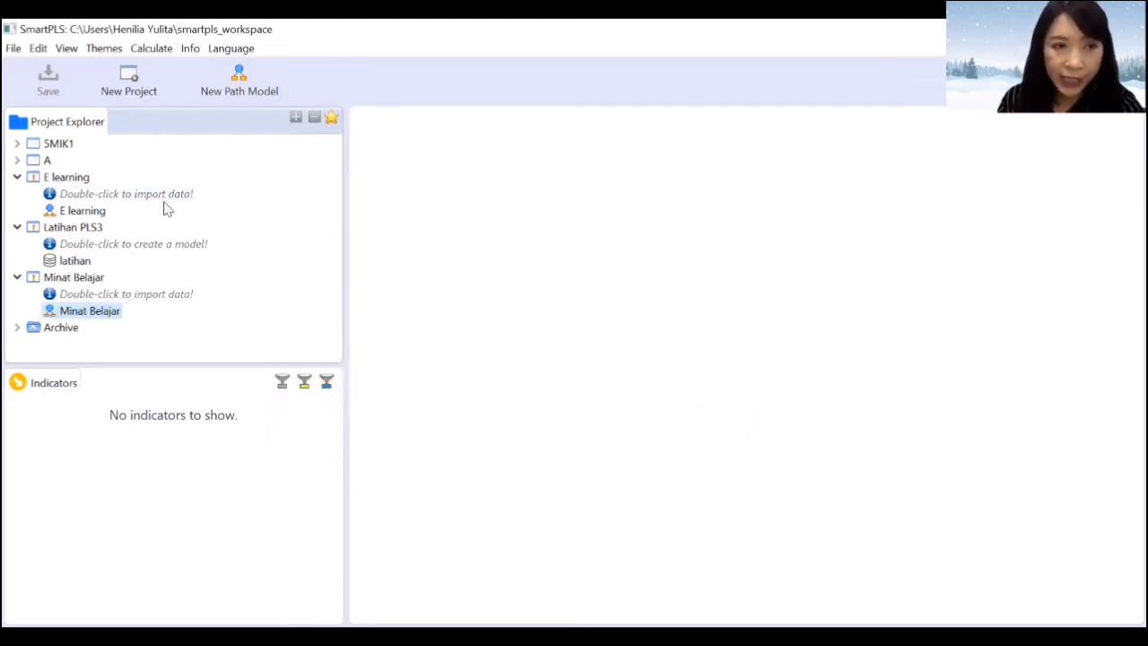
Import the Data E-learning CSV file from the Downloads folder into the Minat Belajar project, keeping the name Data E-learning
click(165, 296)
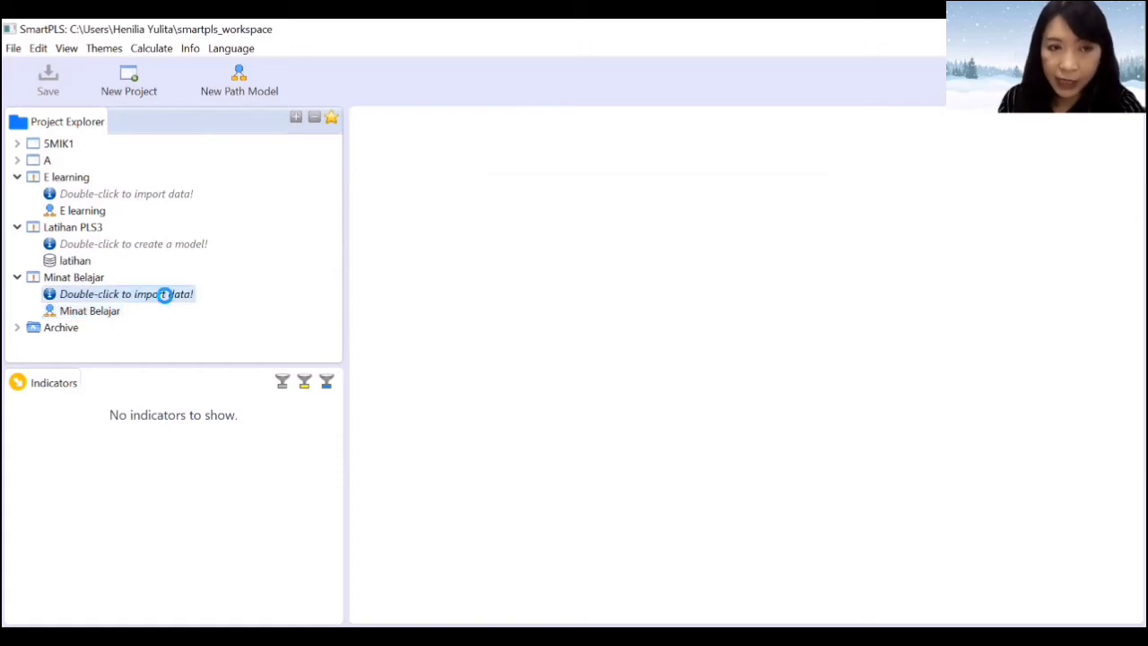
double_click(167, 296)
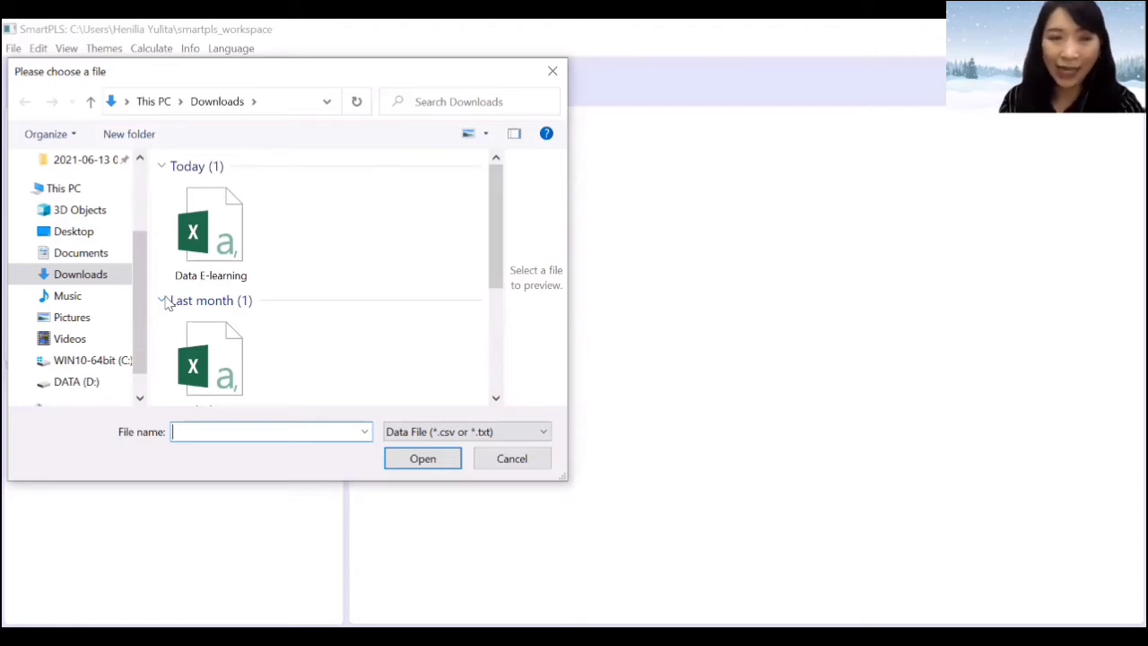
click(226, 242)
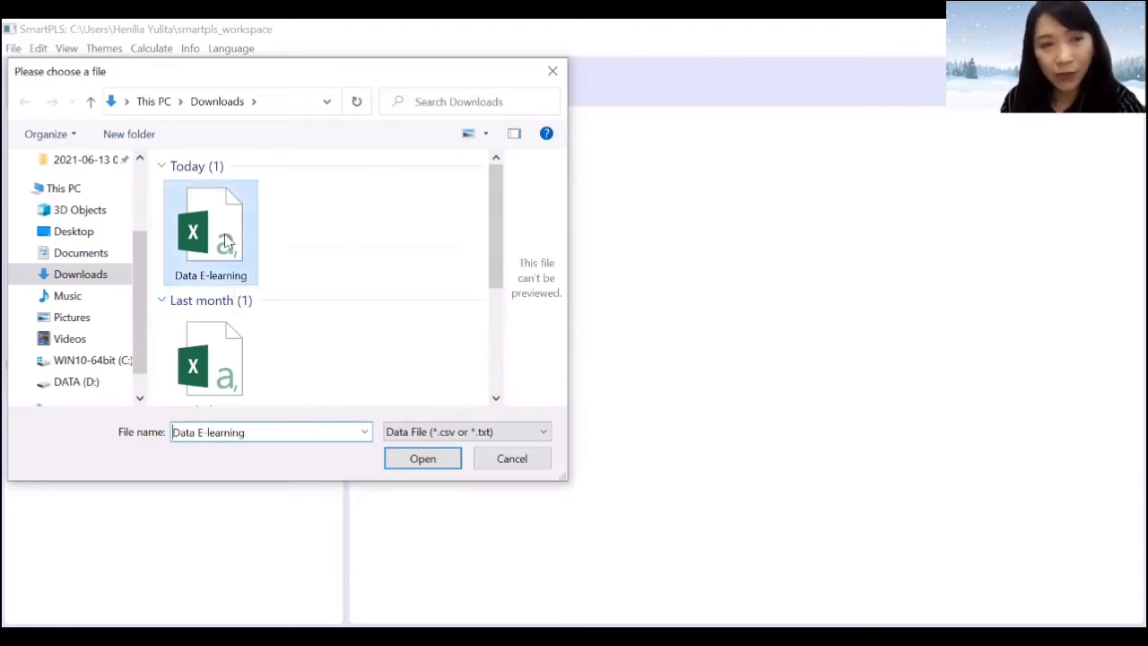
click(439, 460)
click(422, 459)
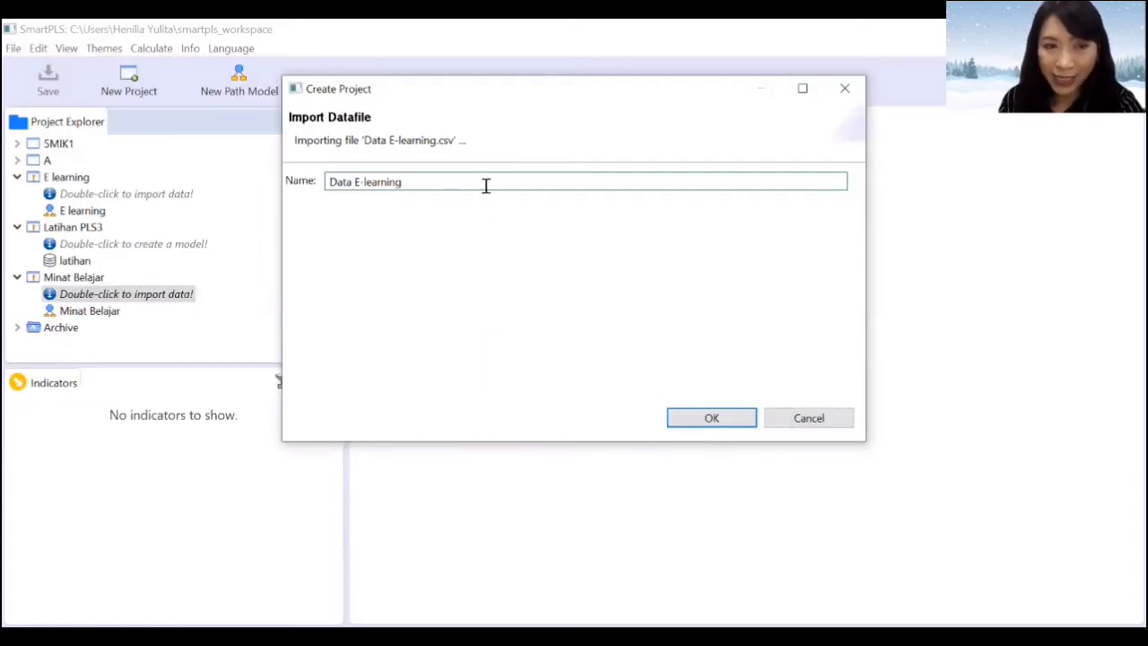
click(688, 422)
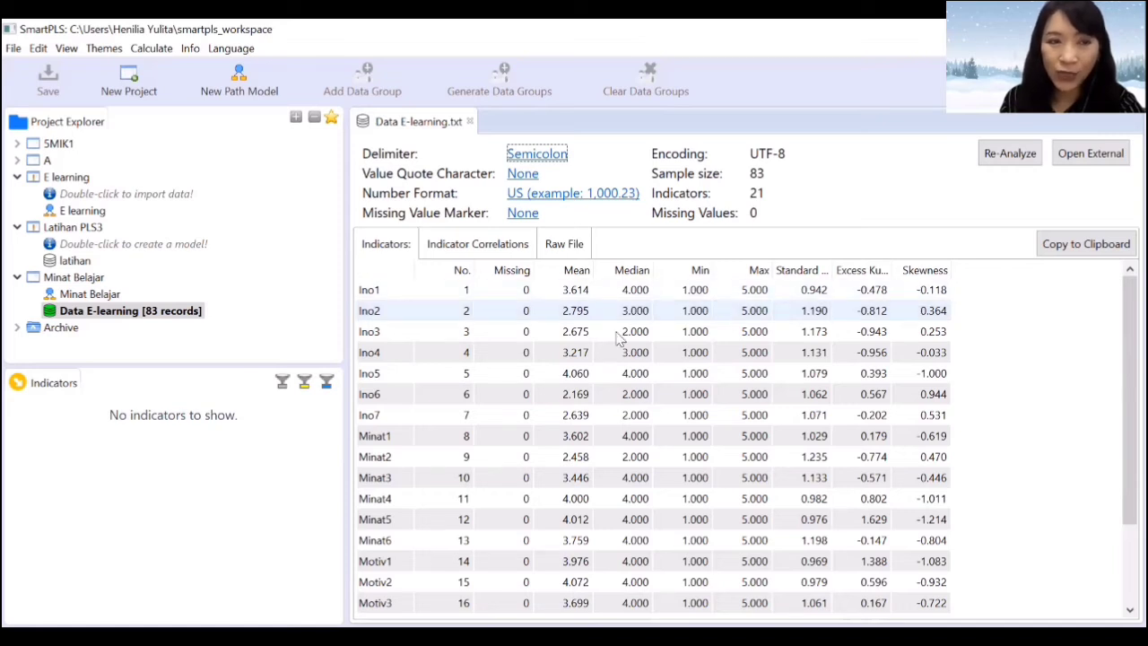
Open the Minat Belajar path model and place three latent variables on the canvas, one at upper centre and two lower at either side
click(90, 295)
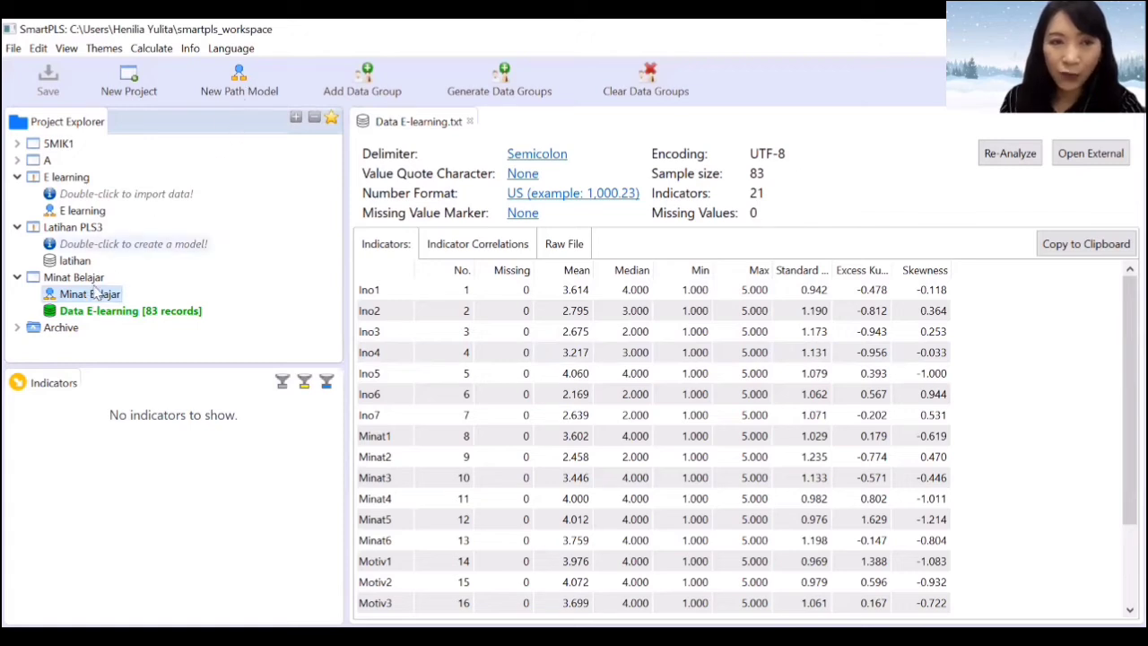
double_click(90, 294)
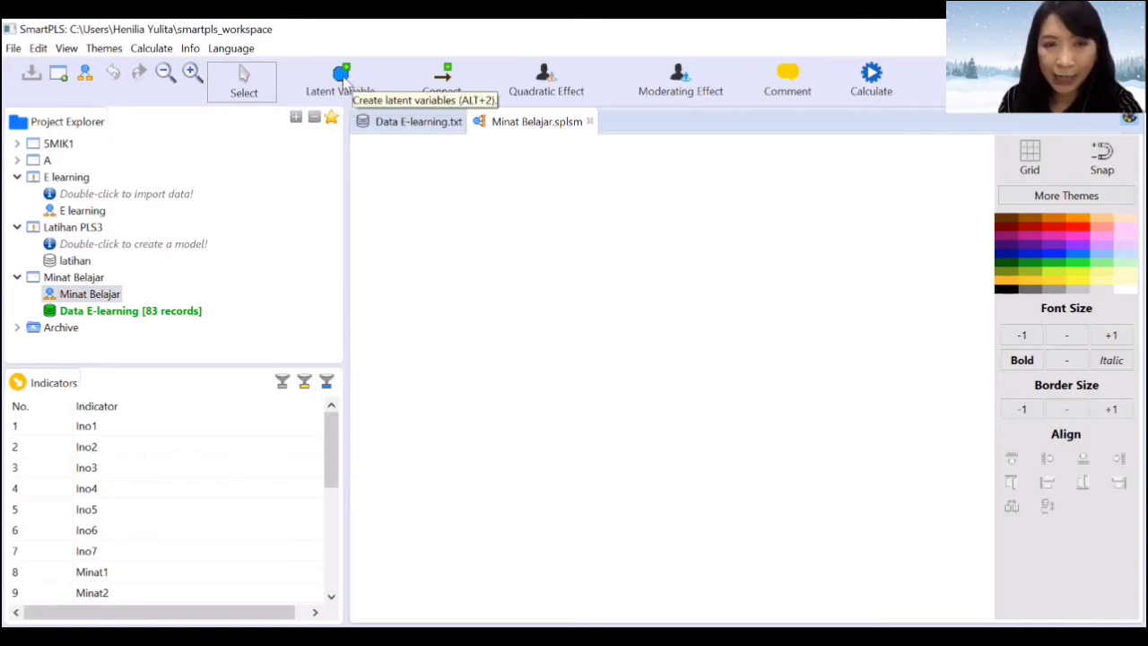
click(343, 79)
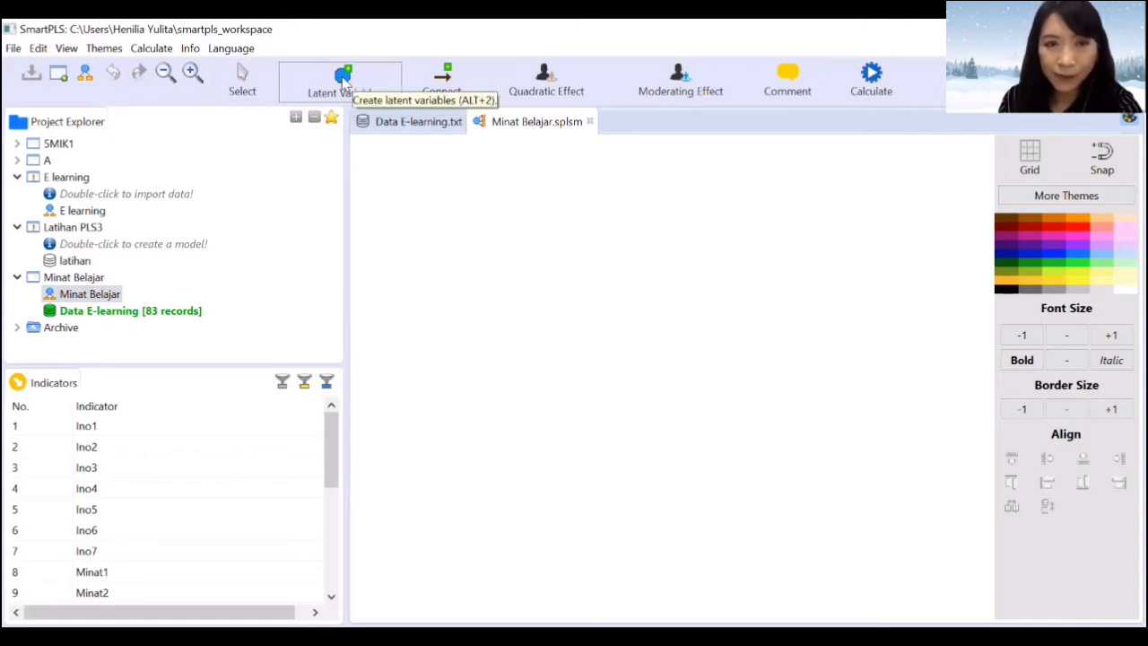
click(653, 229)
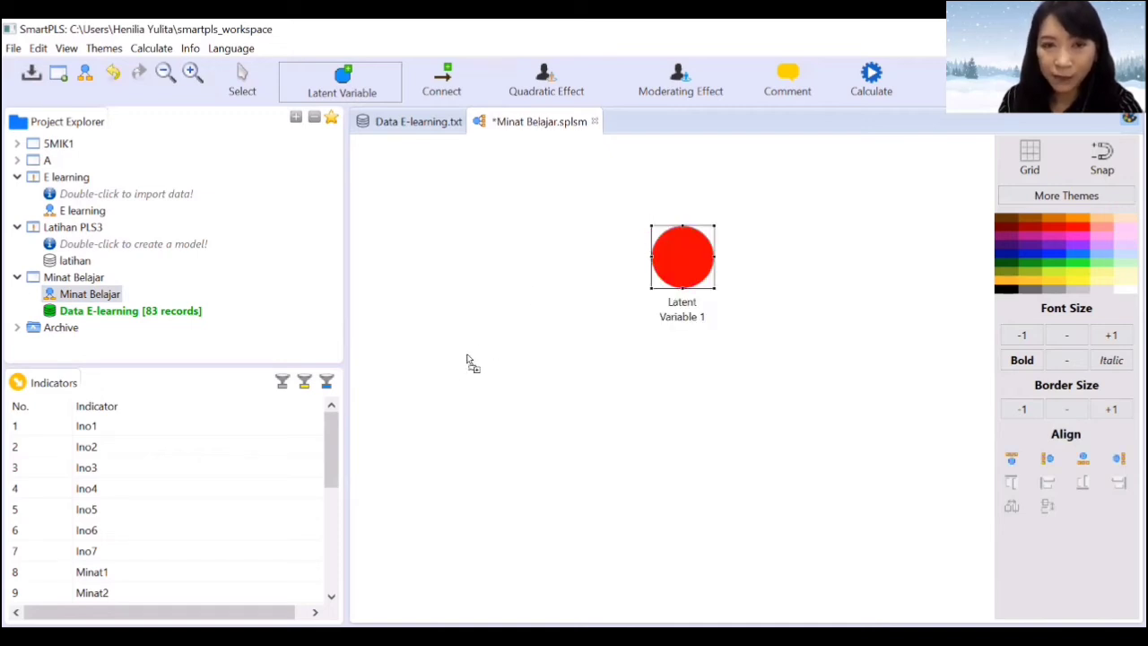
click(438, 414)
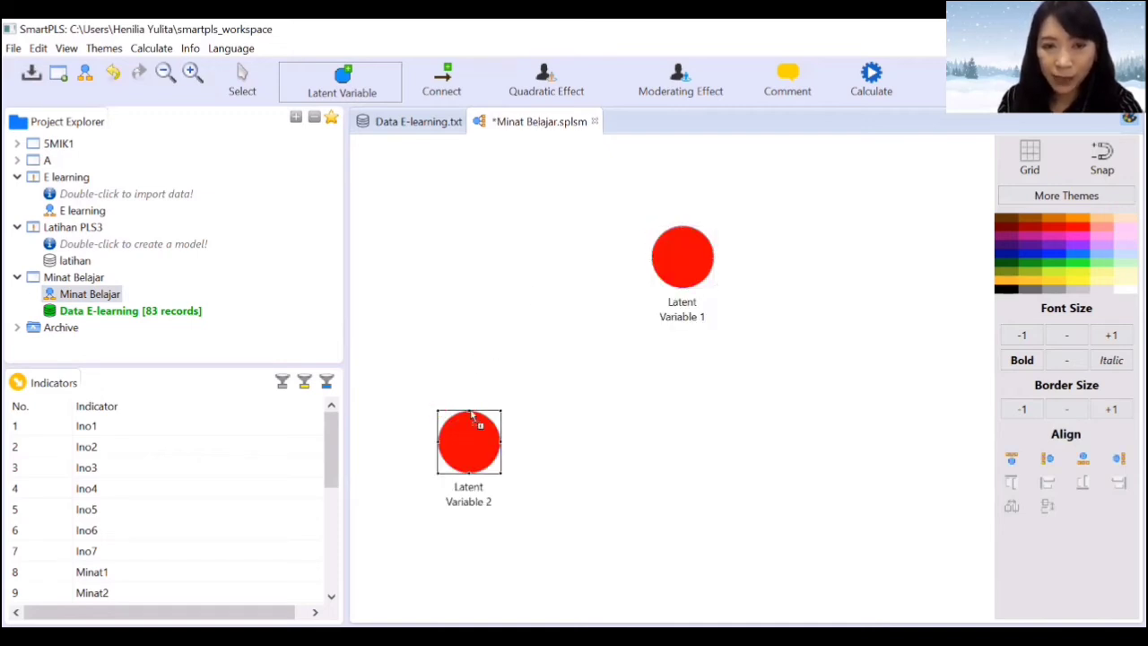
click(919, 427)
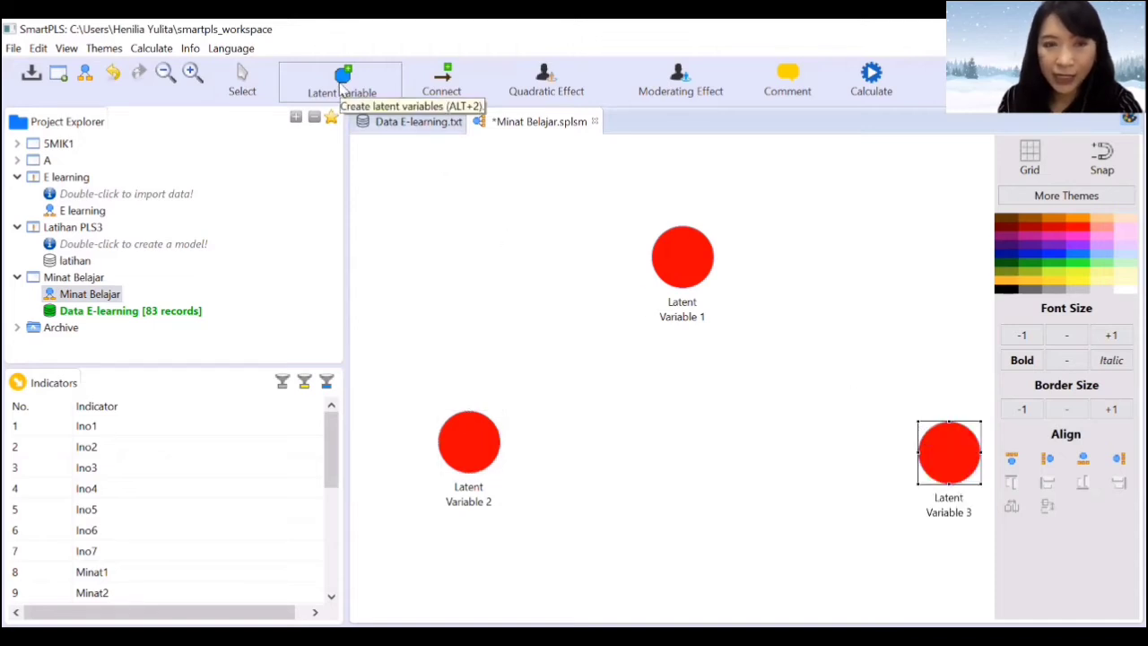
Rearrange the latent variables: Latent Variable 2 at upper left, Latent Variable 3 at upper right, and Latent Variable 1 centred below them
click(441, 90)
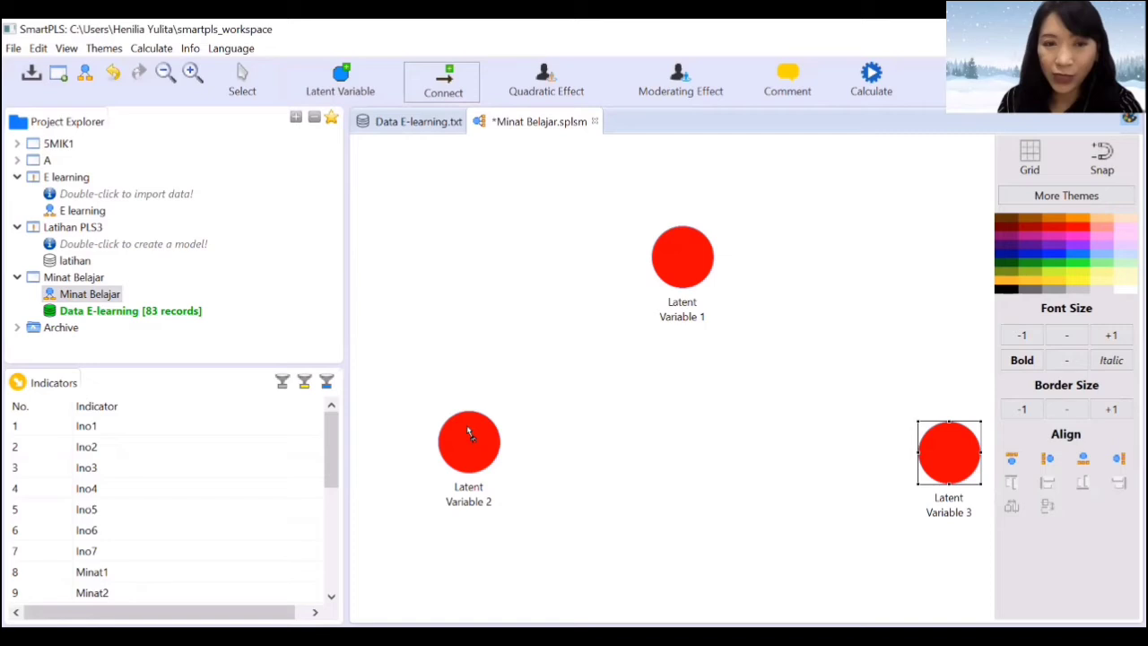
click(245, 79)
drag(473, 443, 453, 250)
drag(685, 271, 638, 476)
drag(939, 457, 846, 254)
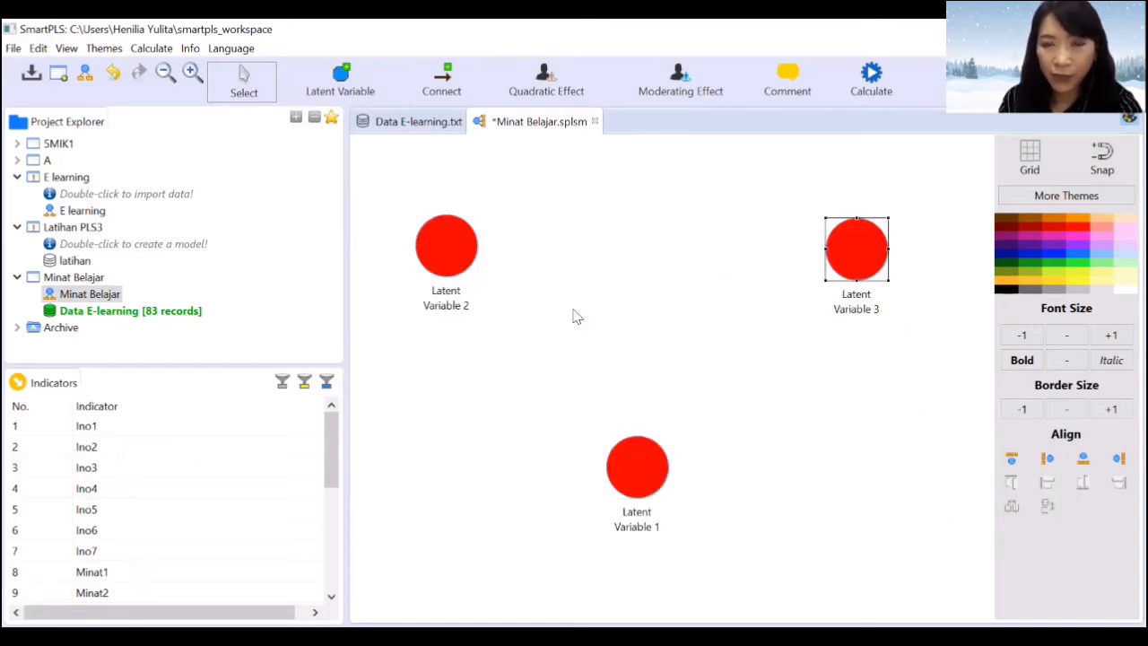
Rename the upper-left latent variable, Latent Variable 2, as Inovasi
click(434, 258)
right_click(434, 258)
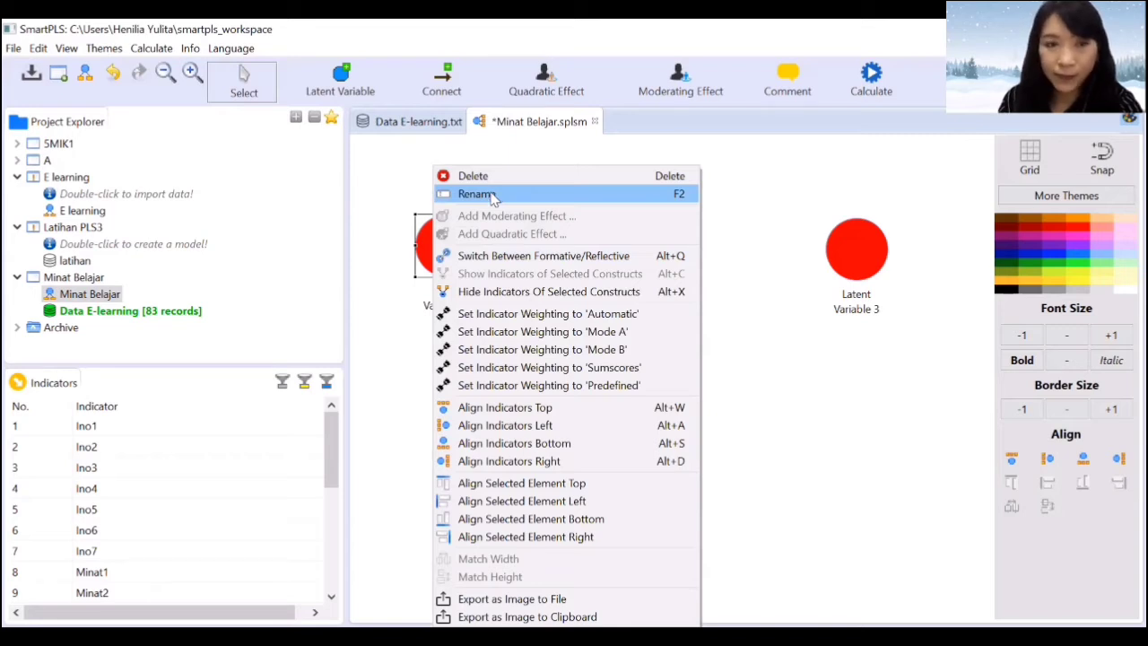
click(475, 194)
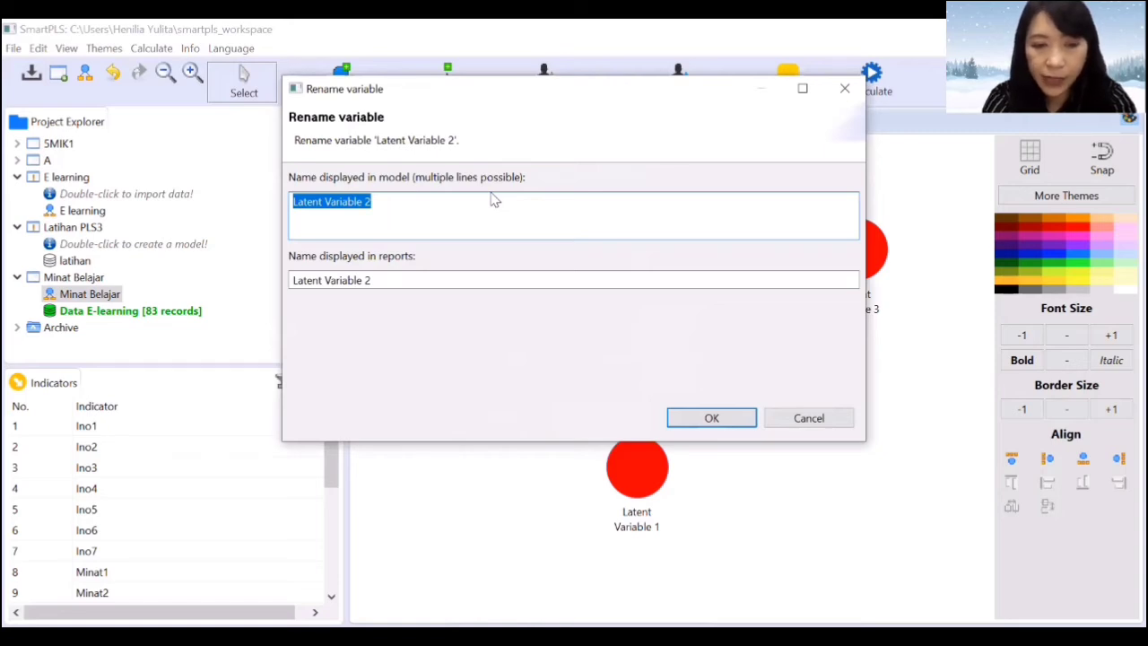
text(Inovasi)
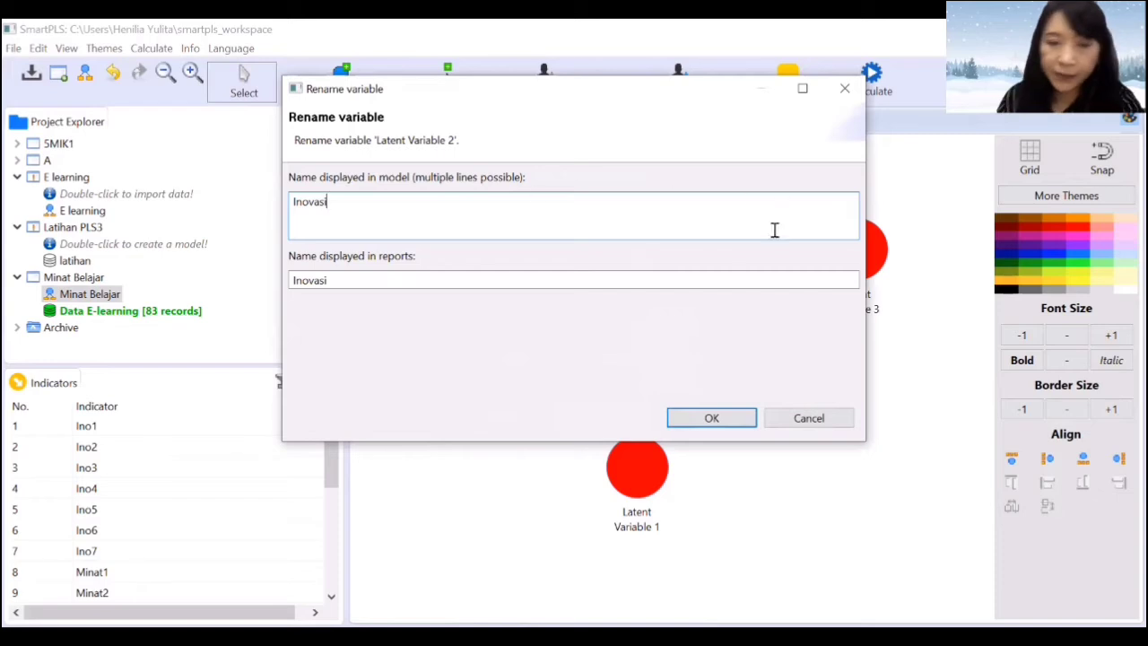
click(713, 421)
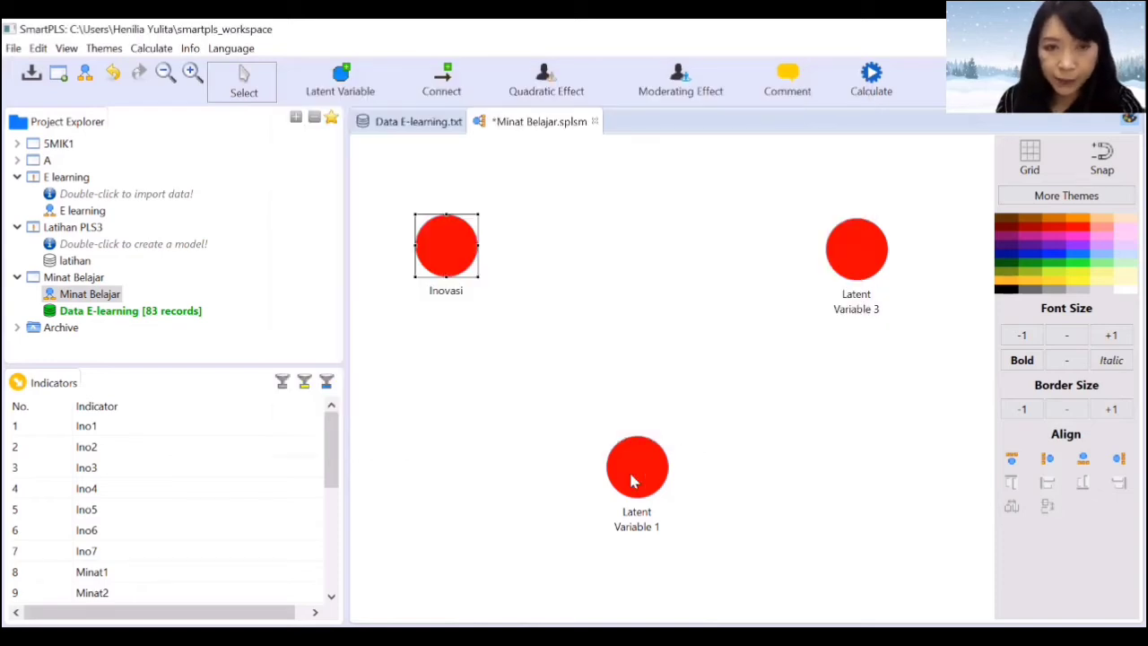
Rename the lower-centre latent variable, Latent Variable 1, as Motivasi
right_click(629, 474)
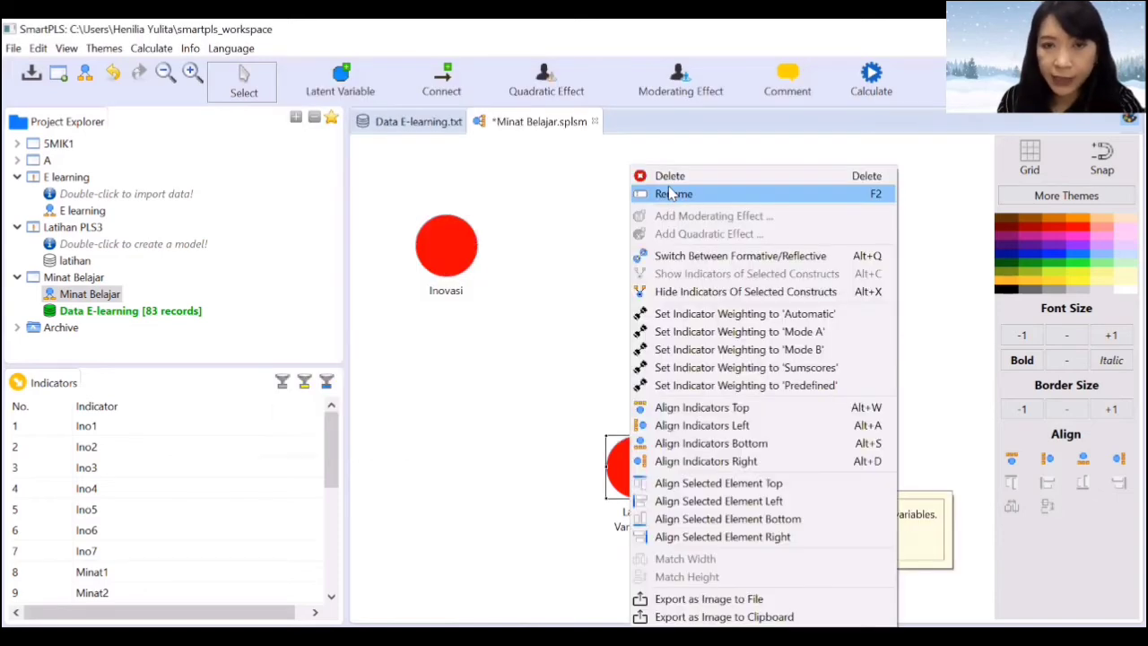
click(671, 195)
text(Mo)
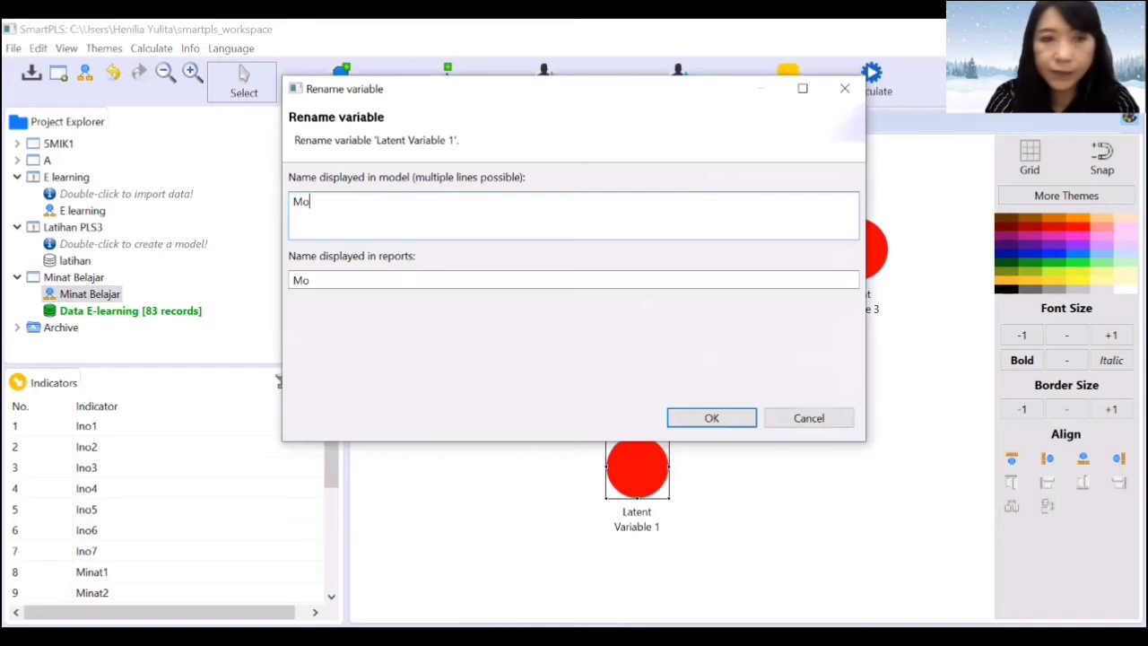
text(tivasi)
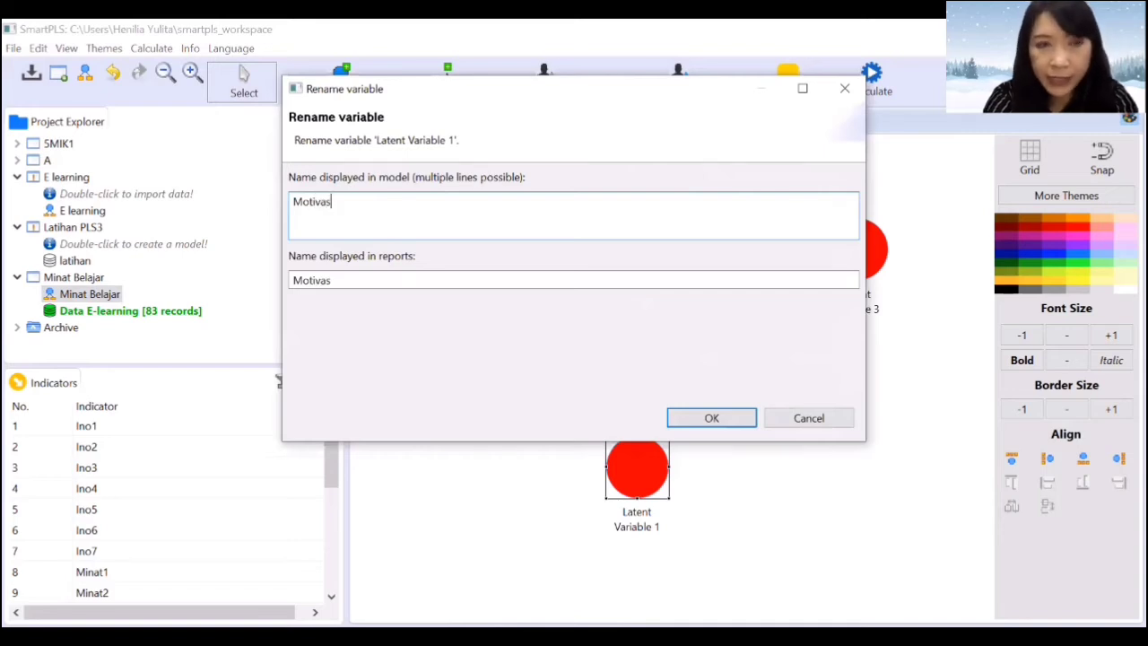
click(711, 418)
Rename the upper-right latent variable, Latent Variable 3, as Minat
click(861, 266)
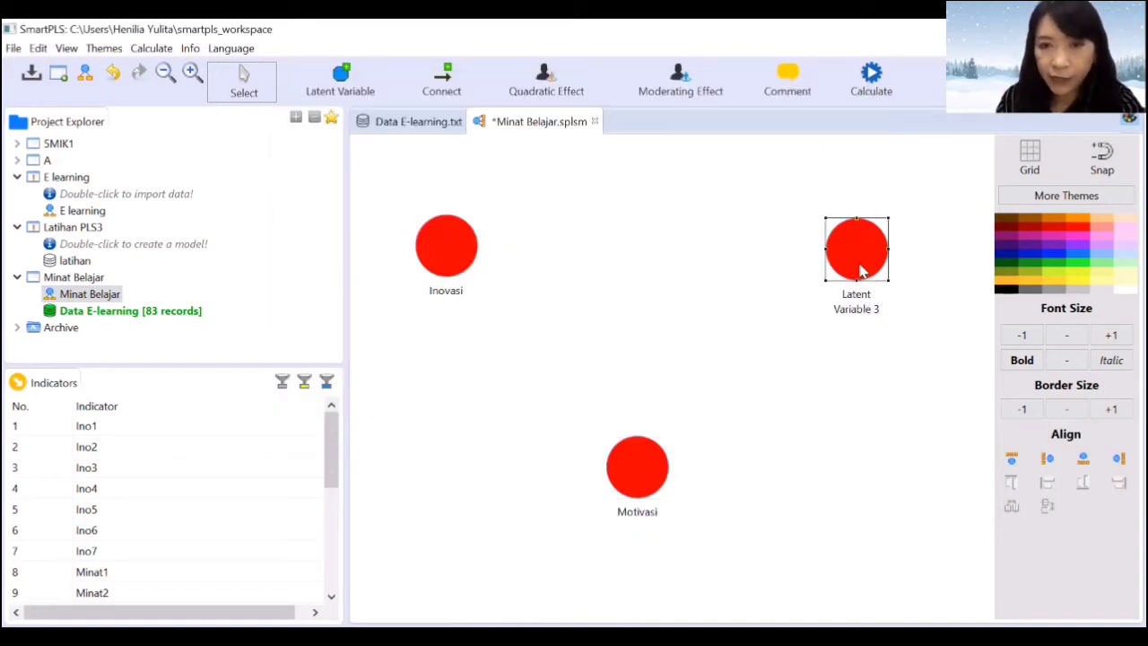
right_click(861, 266)
click(902, 194)
text(Minat)
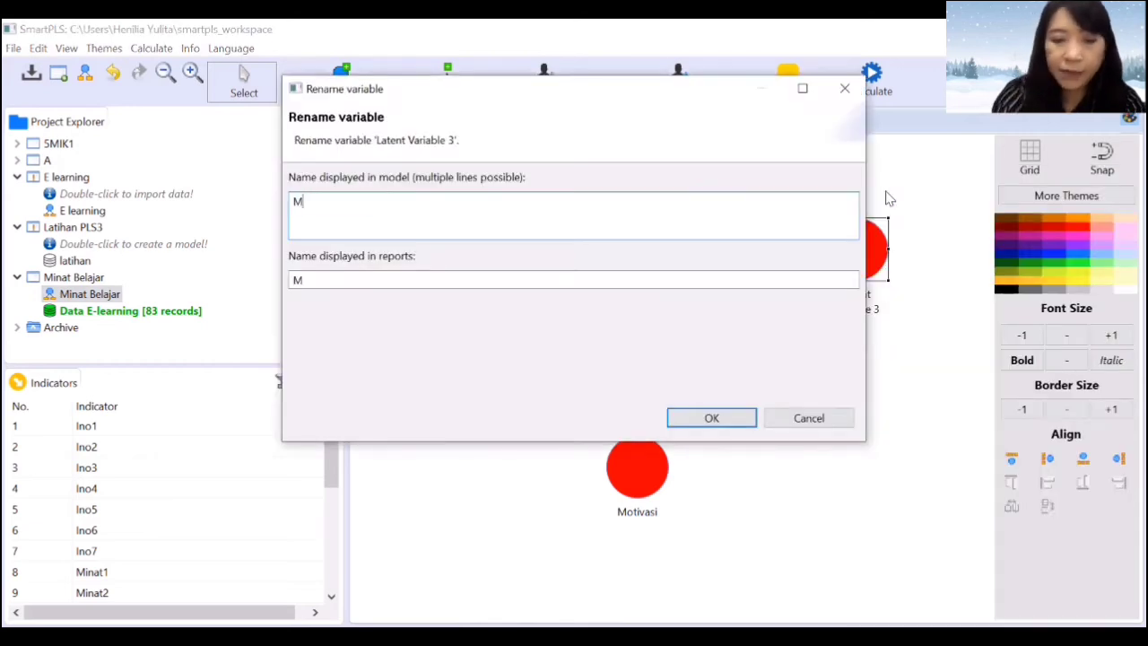
click(695, 418)
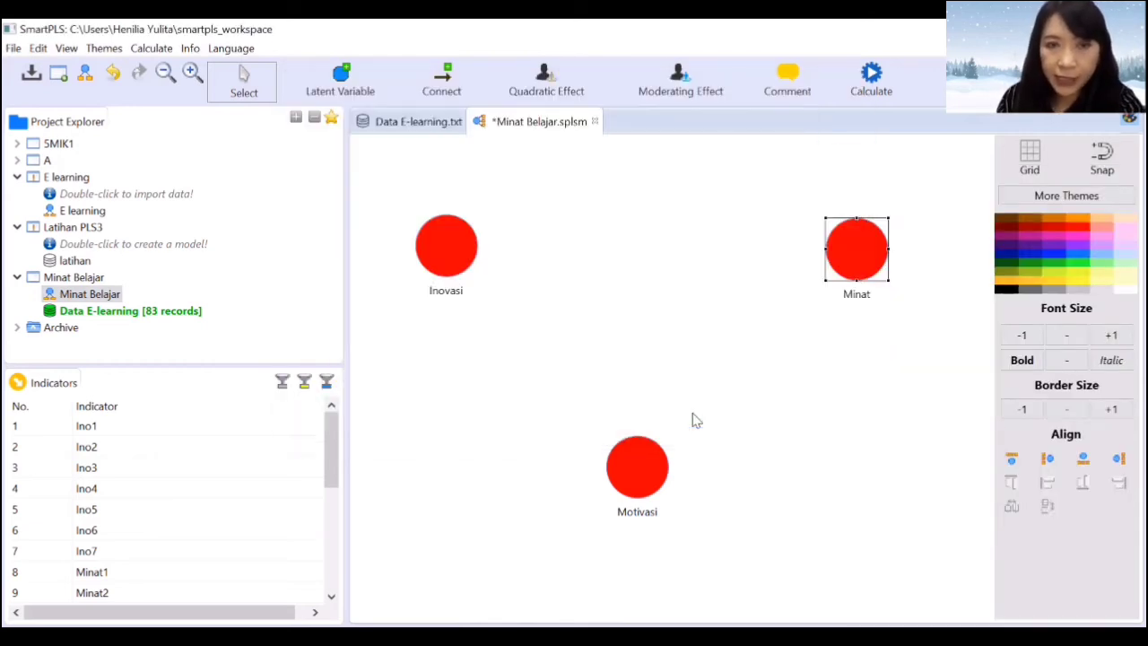
Connect the latent variables with paths from Inovasi to Minat, from Inovasi to Motivasi, and from Motivasi to Minat
click(449, 94)
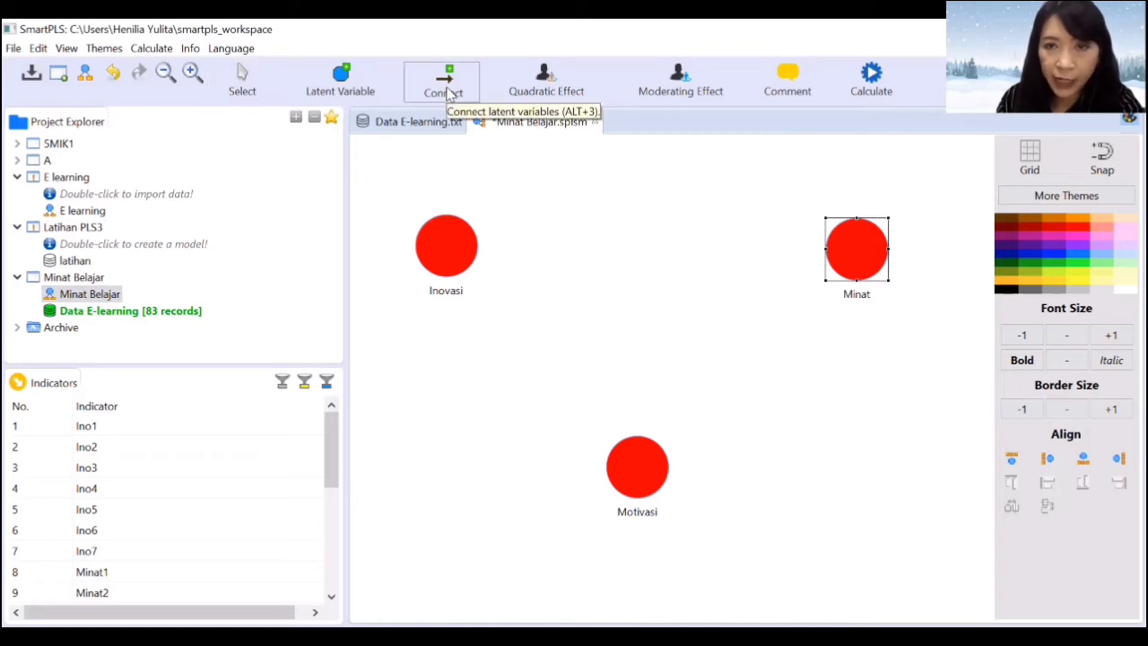
click(448, 89)
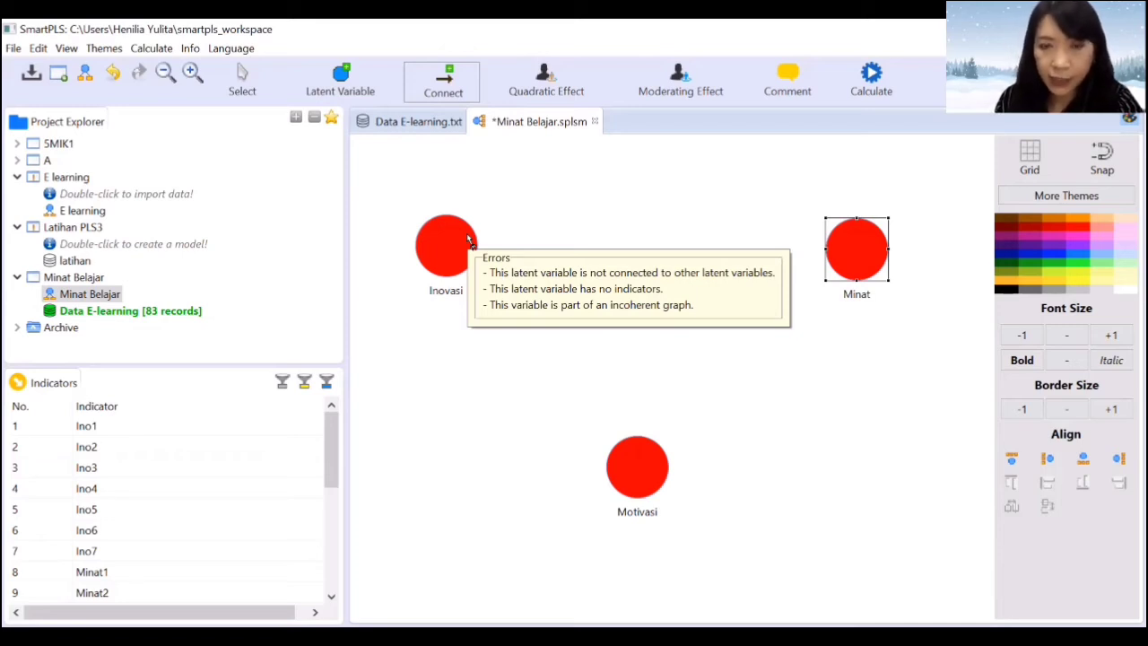
click(473, 243)
click(834, 249)
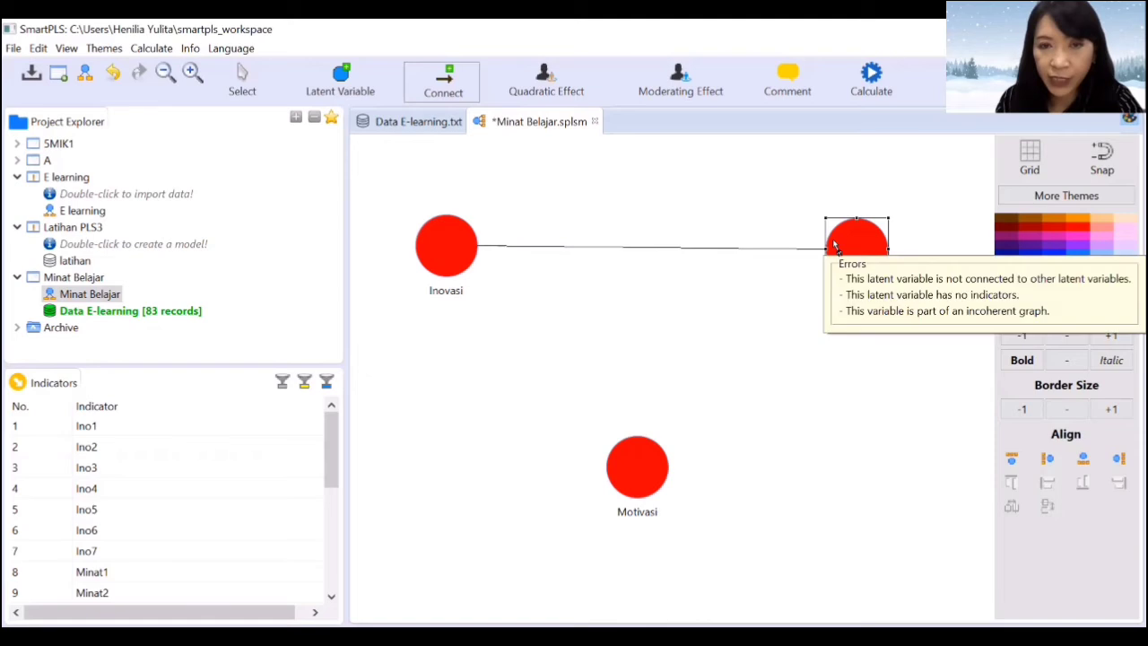
click(834, 245)
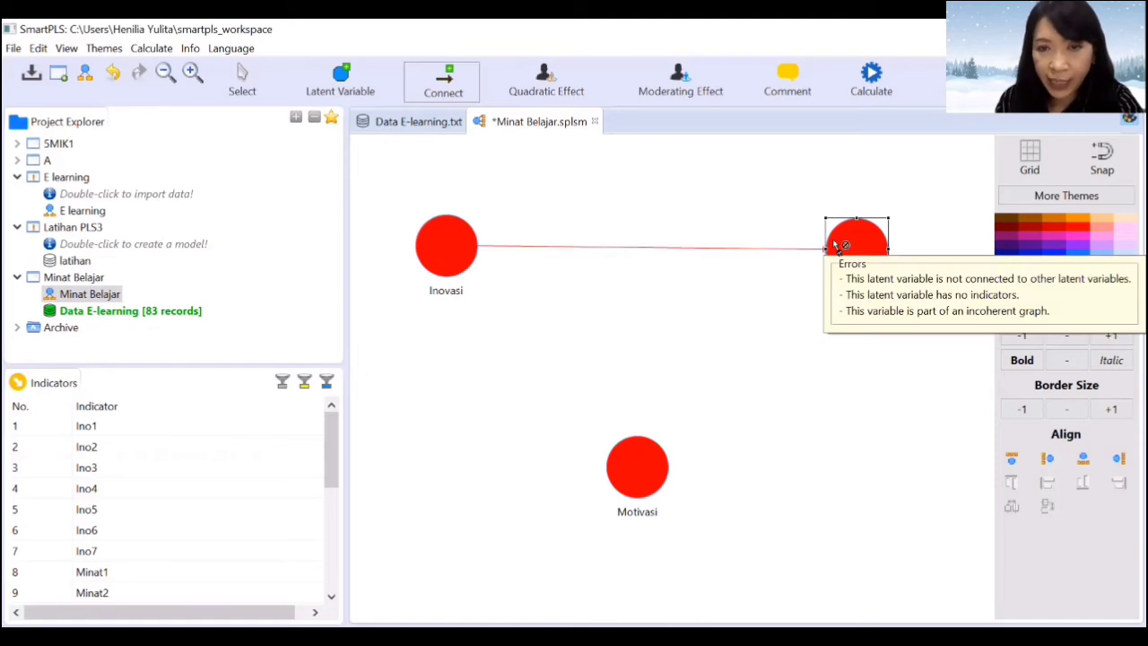
click(462, 256)
click(621, 462)
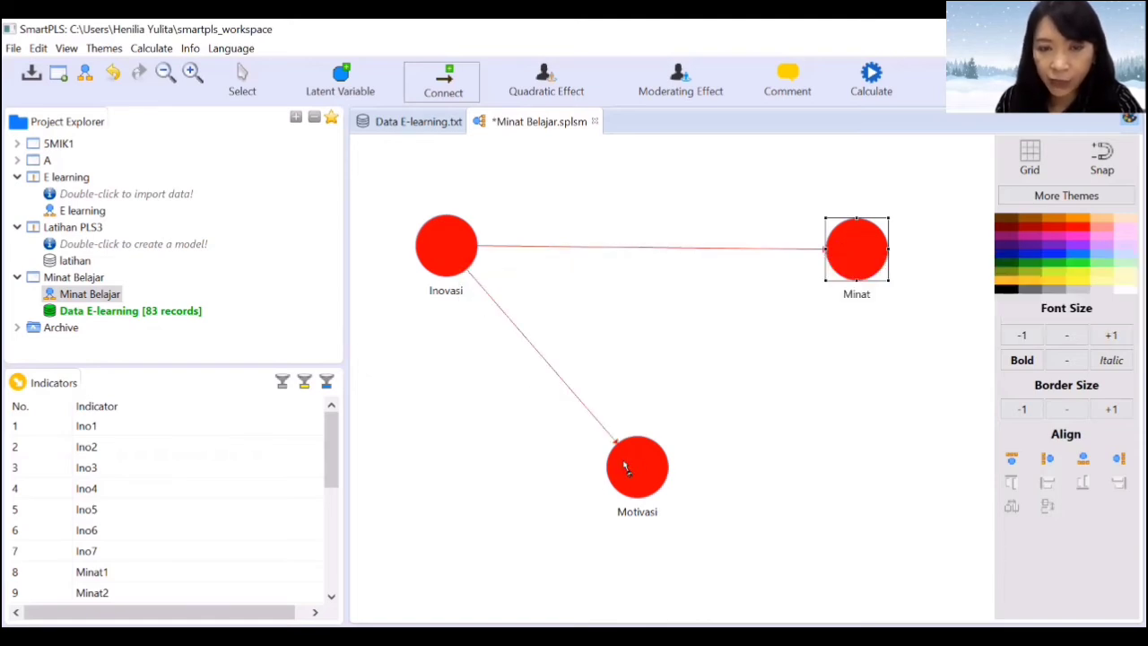
click(647, 469)
click(838, 260)
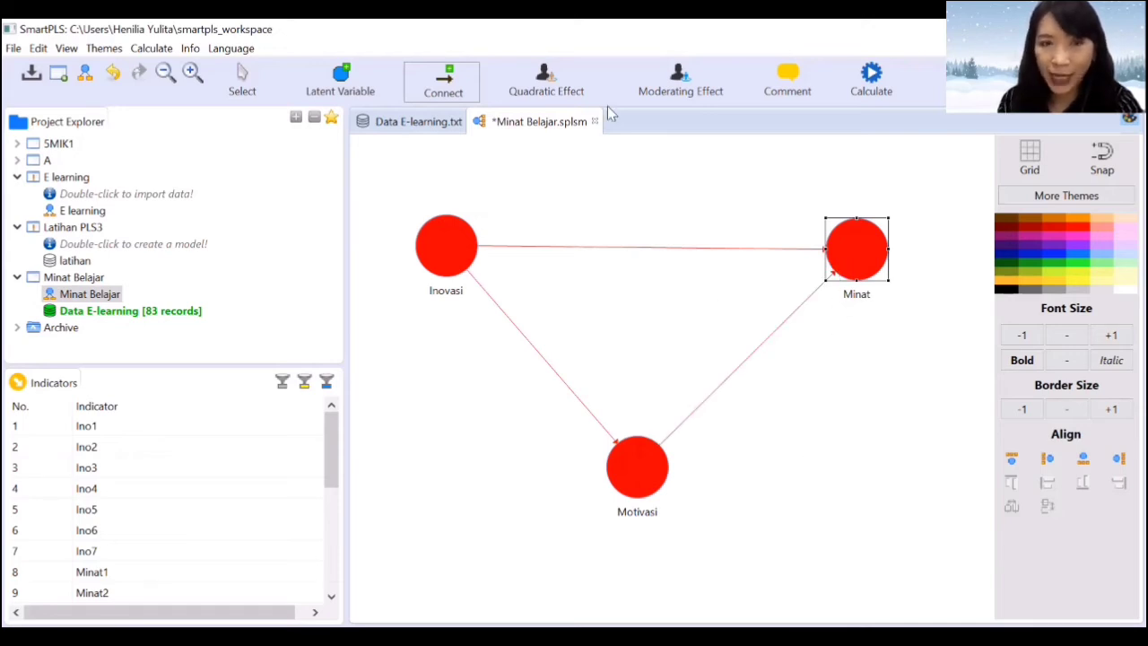
Assign the indicators Ino1 to Ino7 to the Inovasi latent variable
click(153, 436)
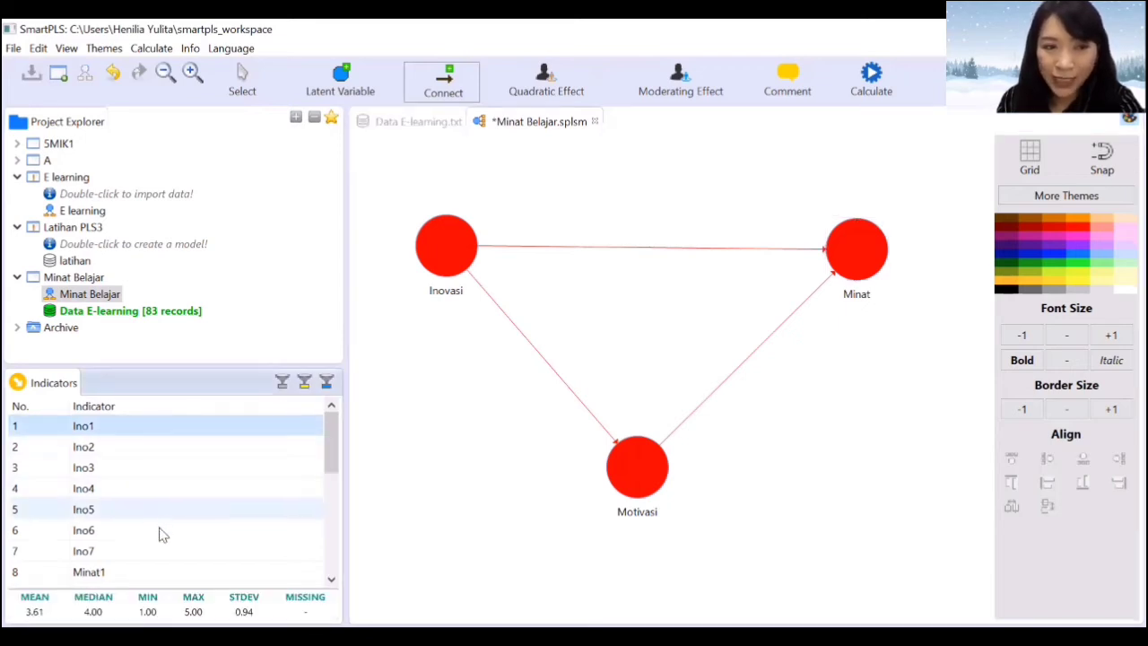
shift+click(154, 559)
drag(167, 494, 441, 254)
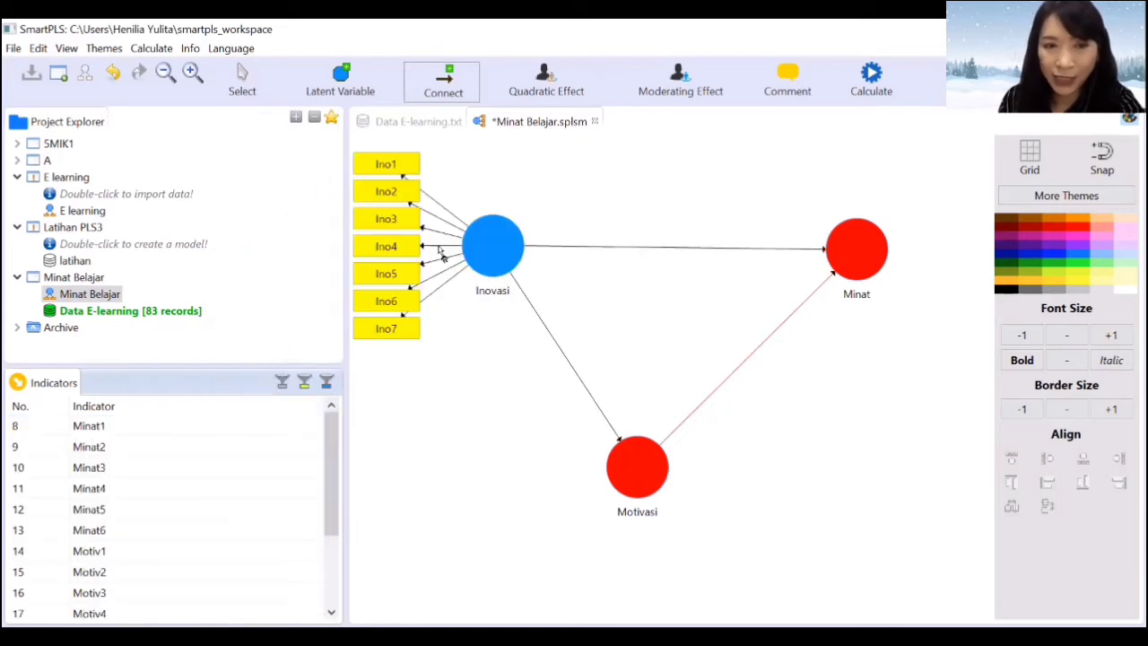
Assign the indicators Minat1 to Minat6 to the Minat latent variable and move Minat level with Inovasi
click(196, 433)
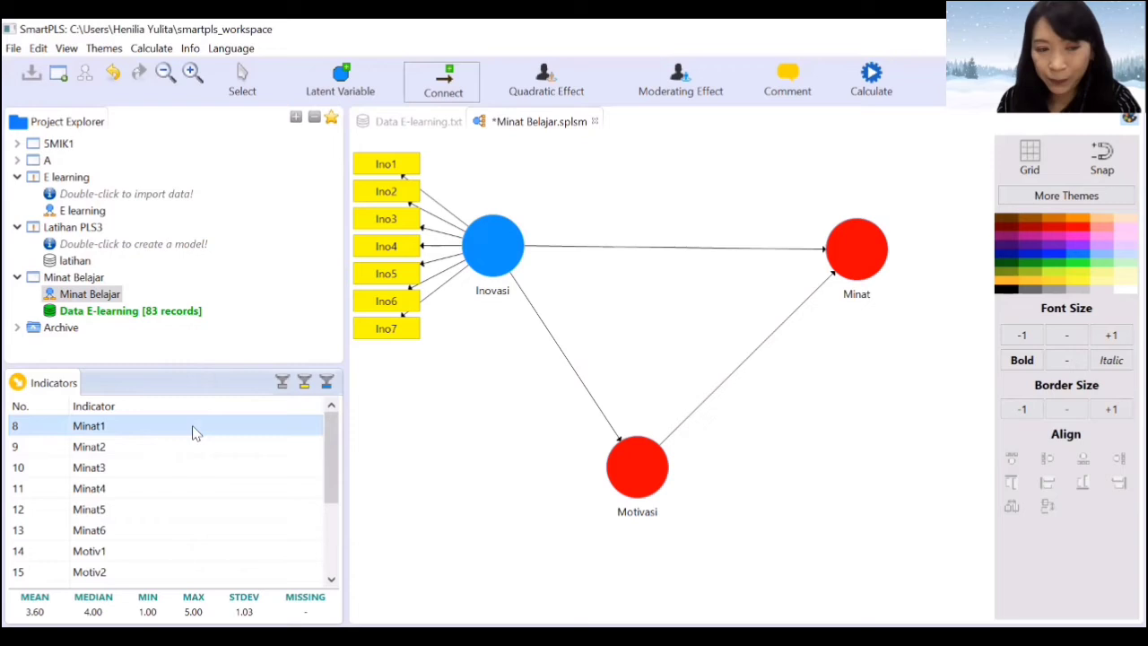
shift+click(173, 530)
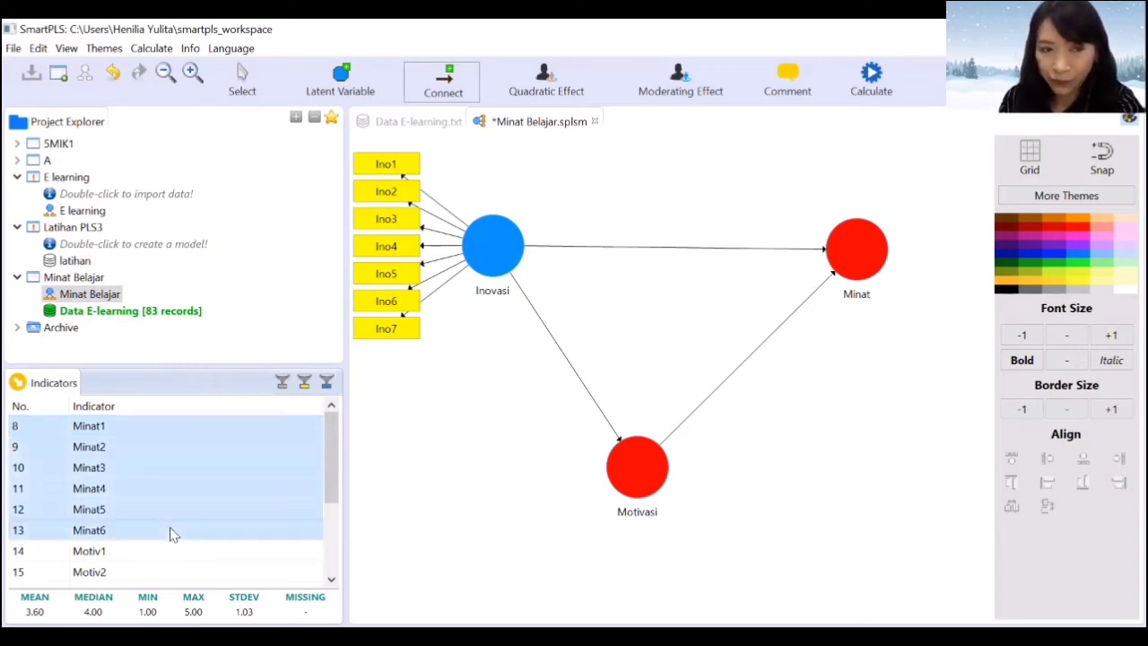
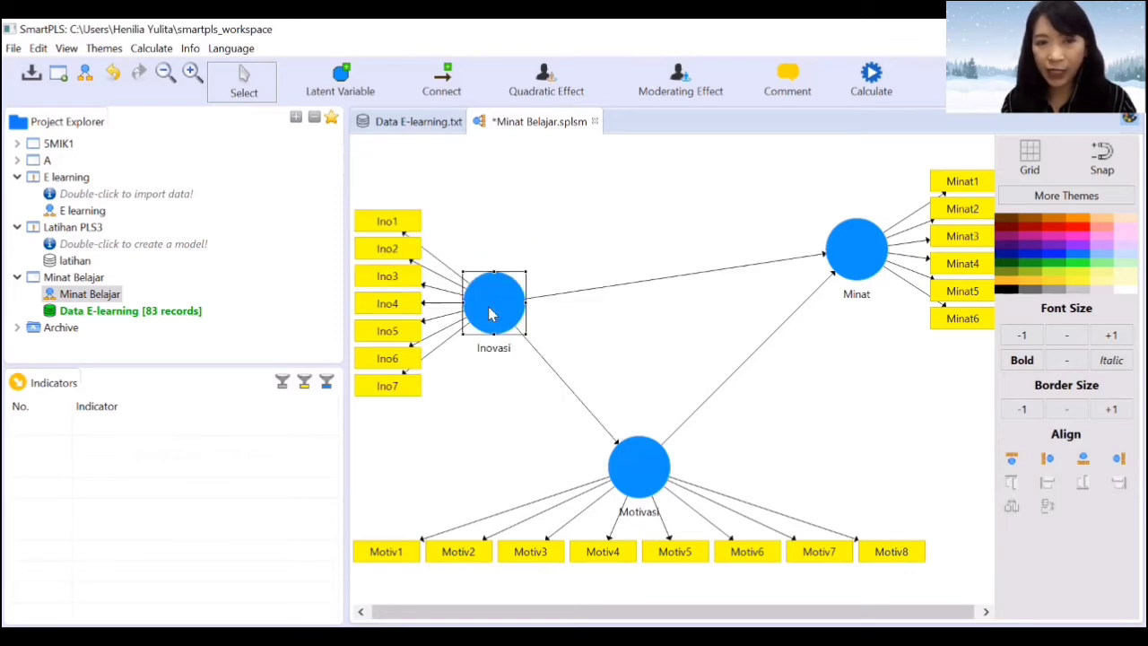
drag(878, 256, 832, 310)
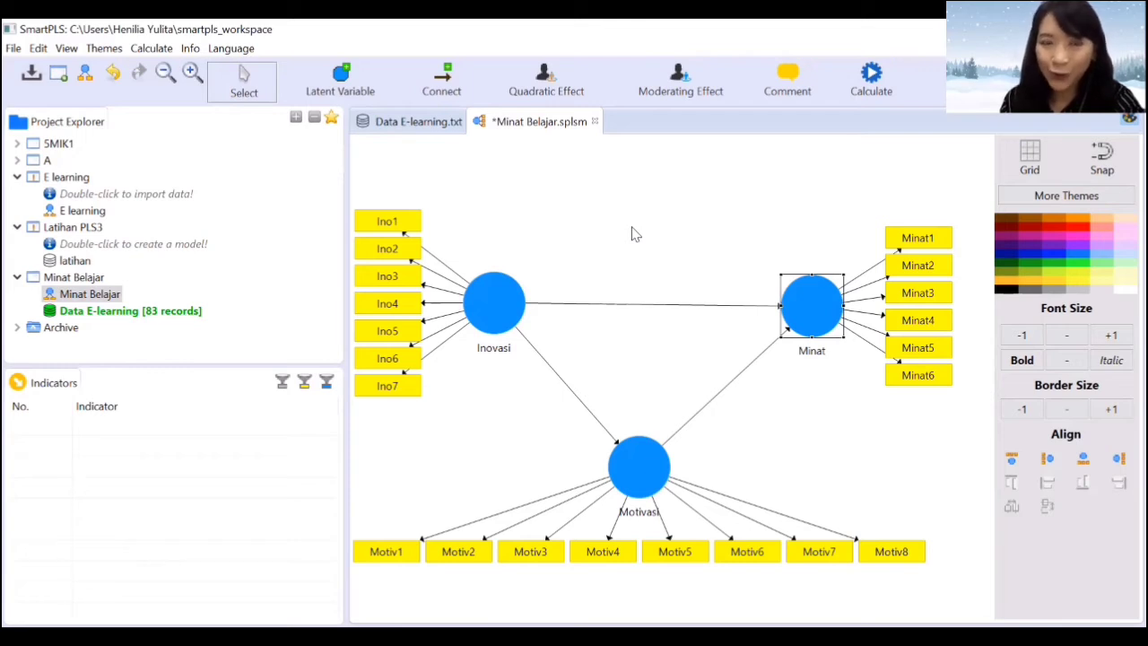
Run the PLS Algorithm on the Minat Belajar model with its default settings
click(153, 49)
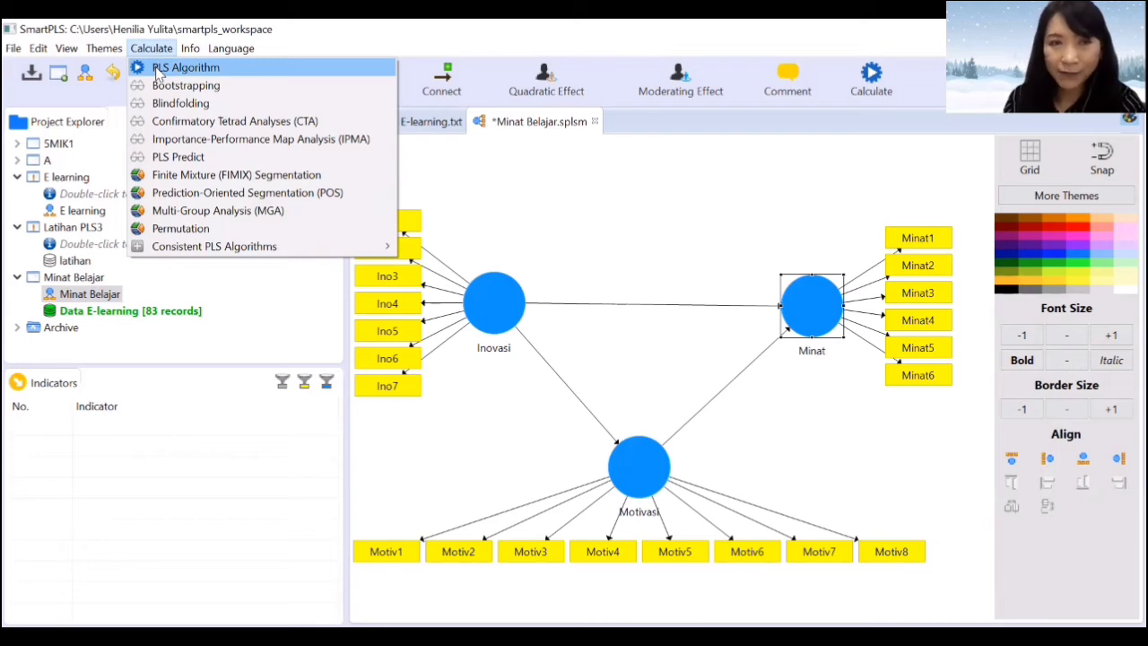
click(159, 69)
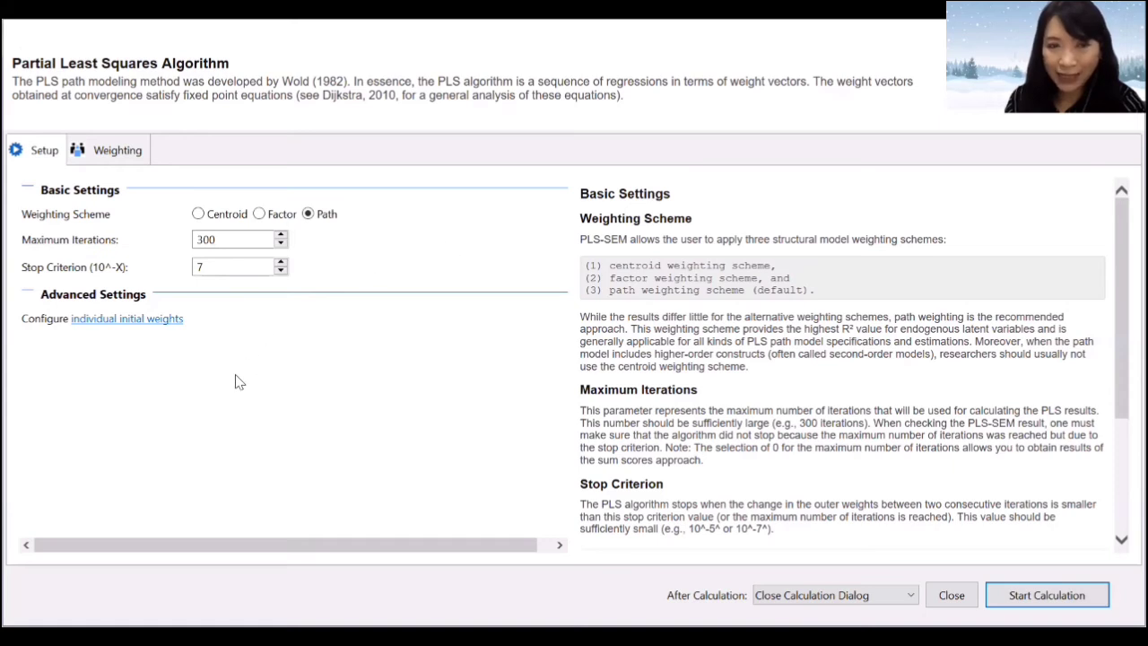
click(1020, 599)
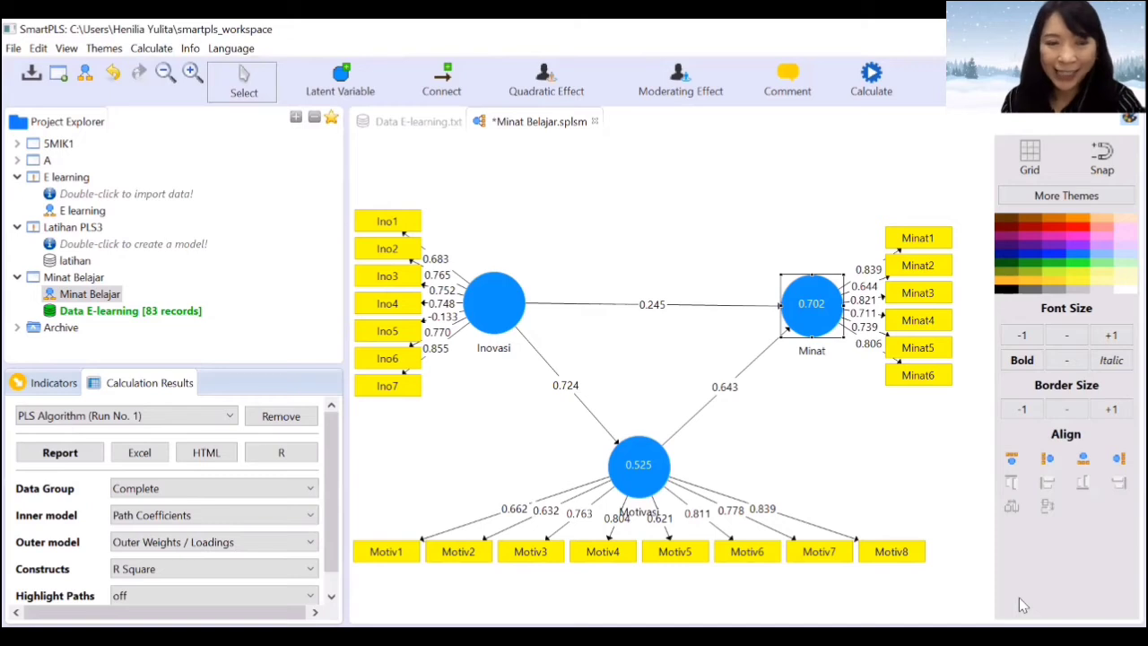
Open the report of the first PLS Algorithm run and examine the outer loadings of all indicators in a widened matrix
click(33, 458)
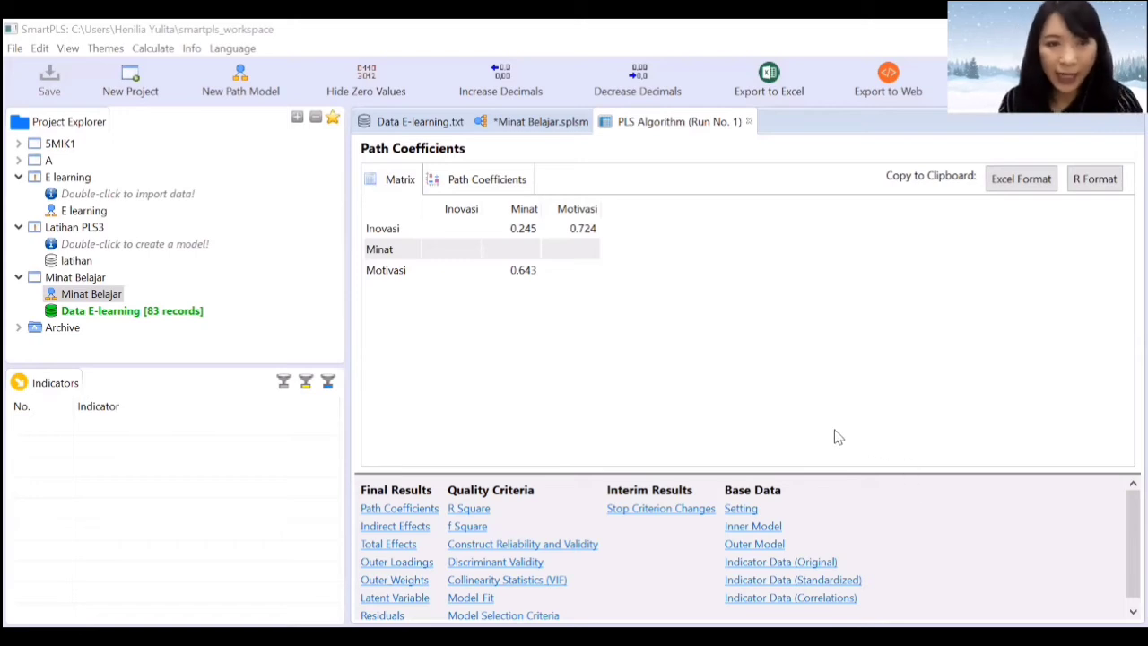
click(416, 567)
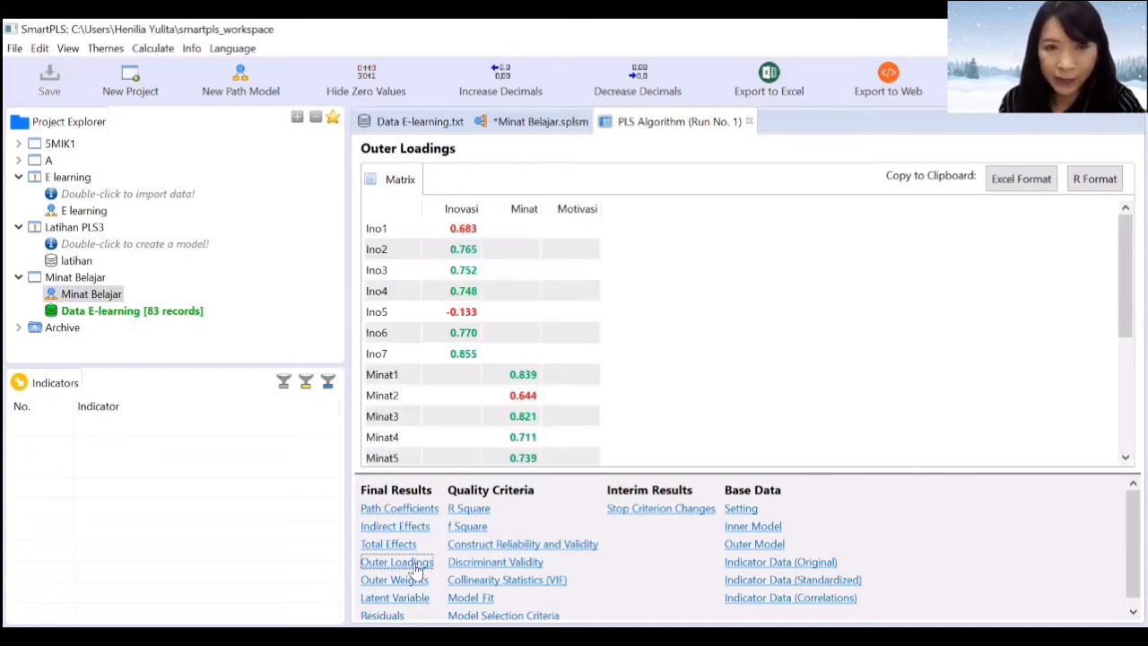
drag(485, 201, 732, 201)
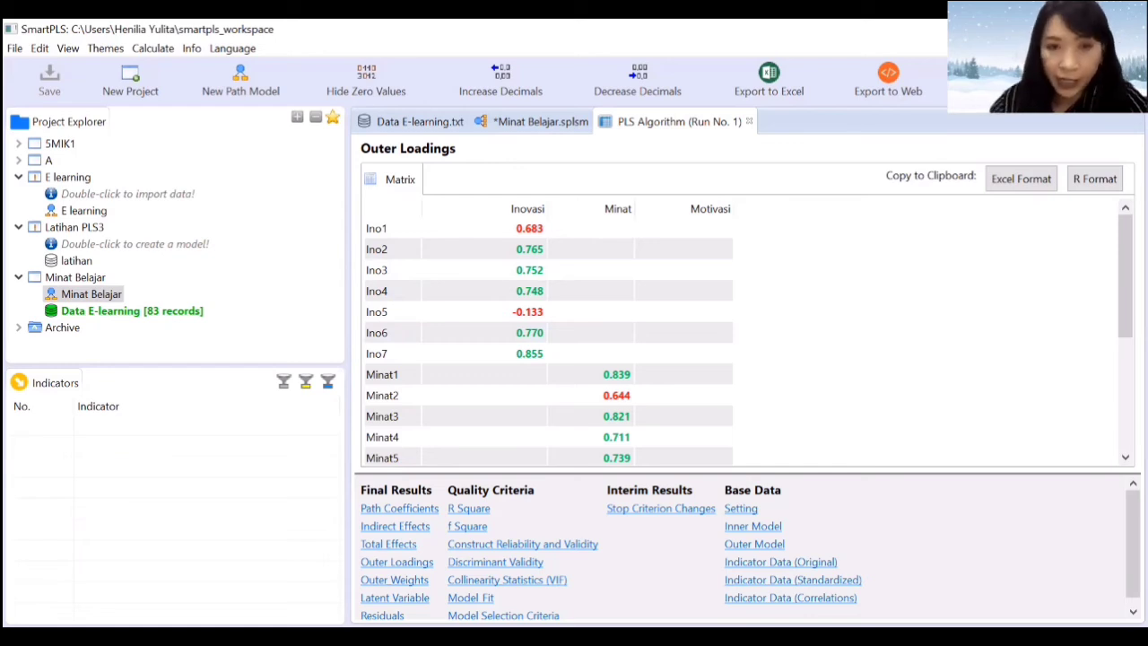
scroll(786, 377, down, 2)
scroll(786, 377, up, 1)
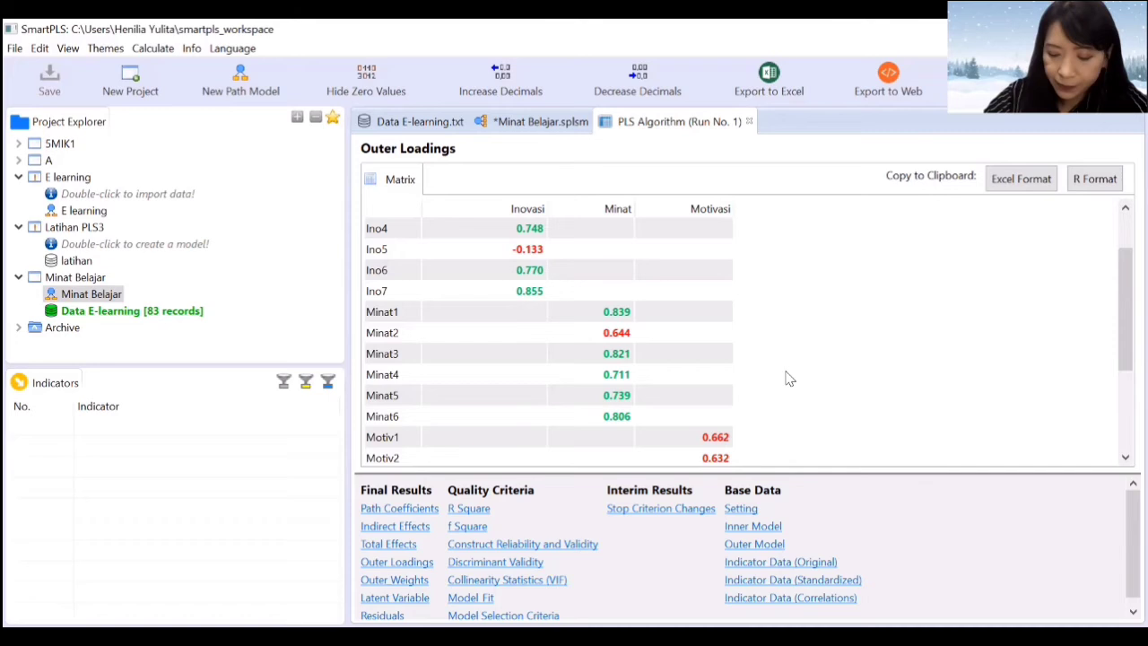
scroll(787, 376, down, 2)
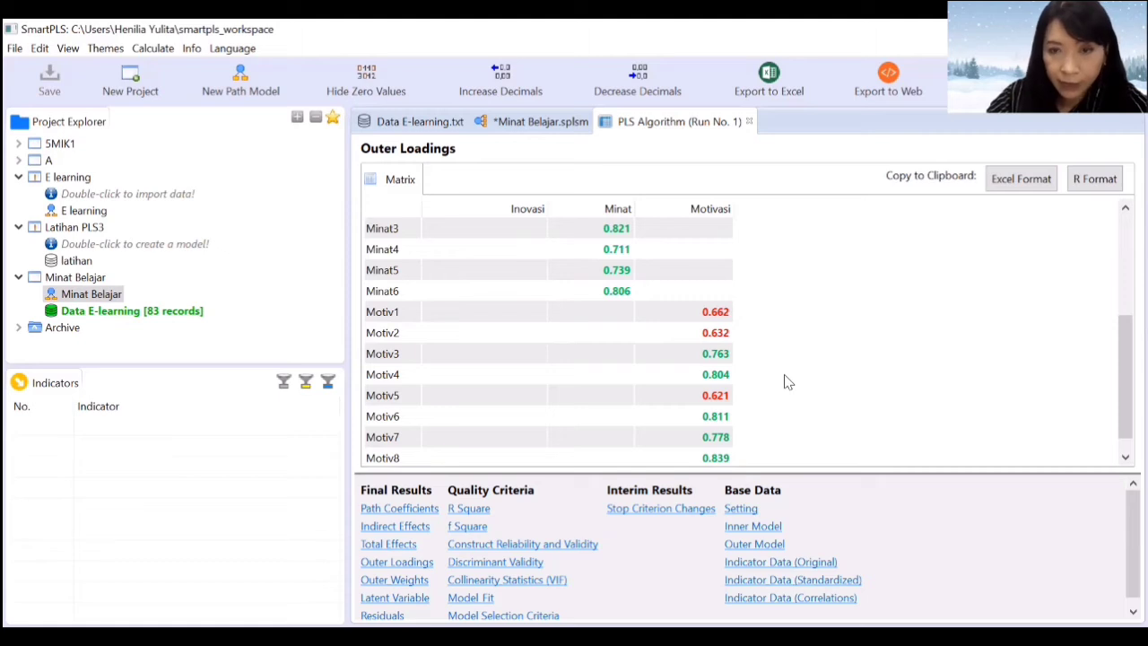
scroll(785, 381, down, 1)
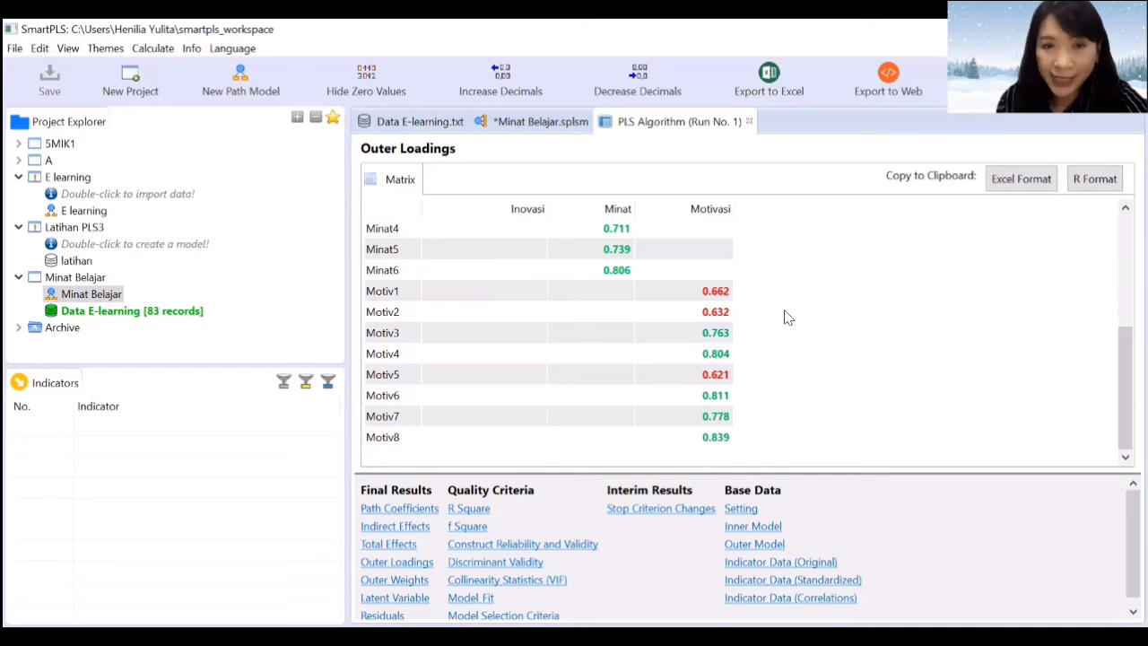
scroll(788, 318, up, 1)
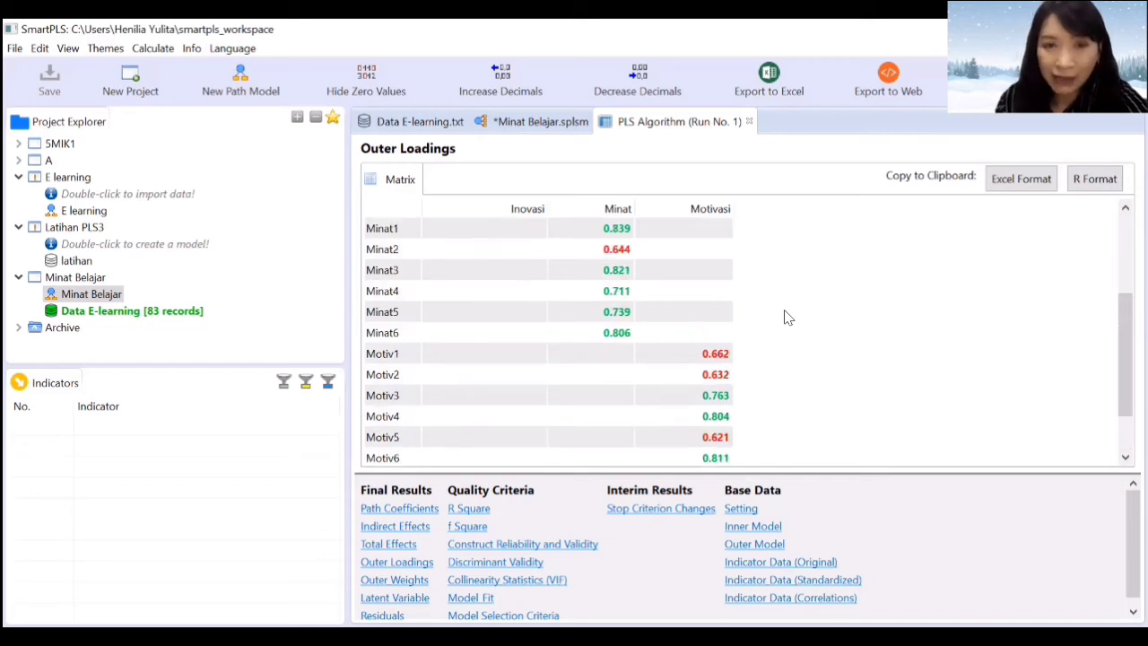
scroll(788, 318, up, 1)
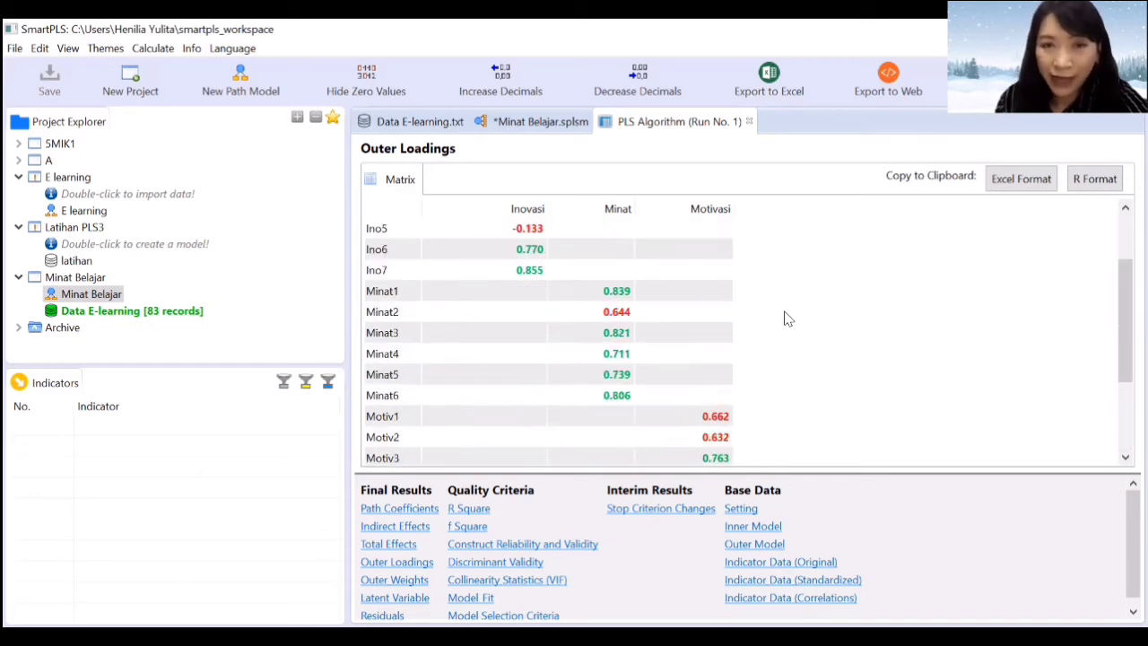
scroll(787, 318, up, 1)
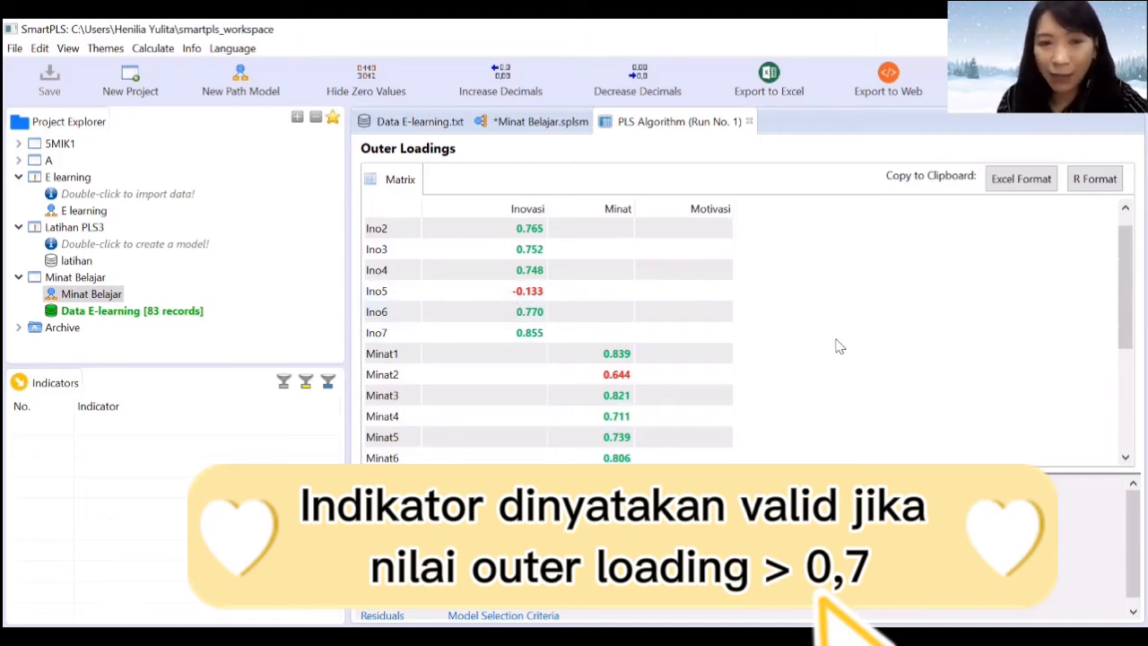
scroll(838, 346, up, 1)
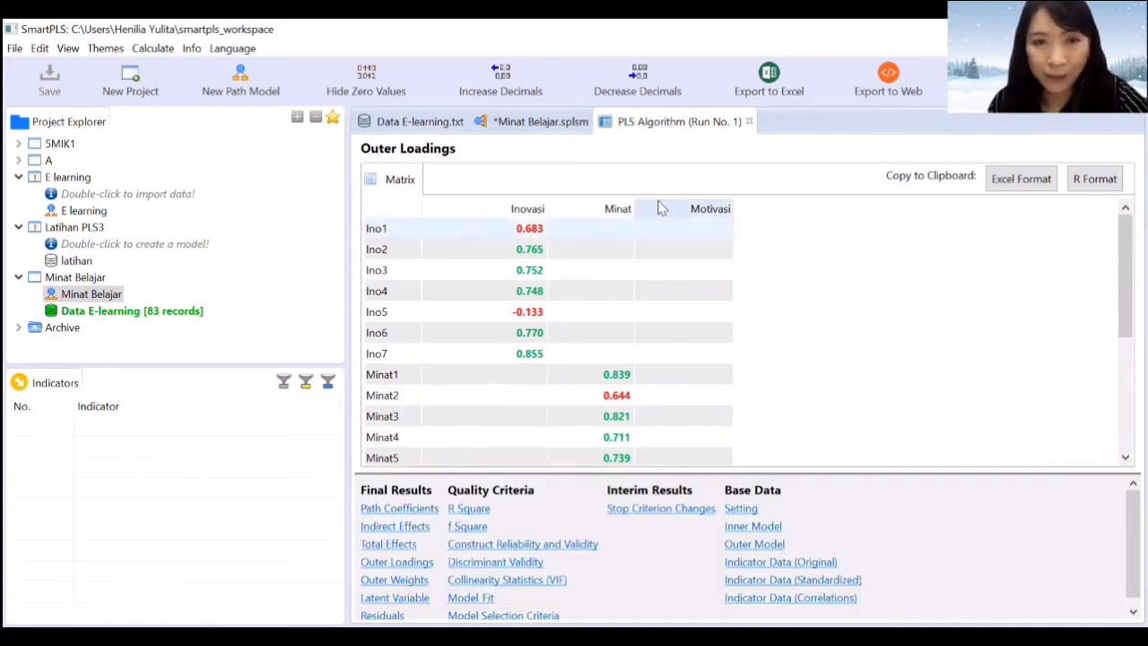
Return to the Minat Belajar model and delete the indicators Ino1 and Ino5 from the Inovasi latent variable
click(538, 123)
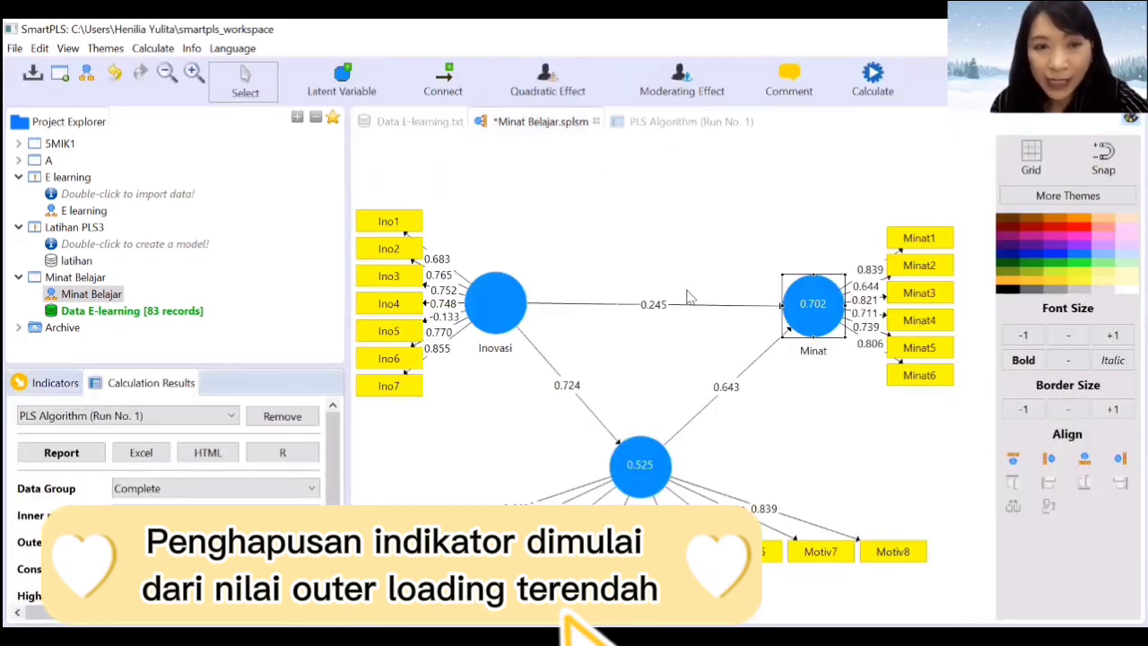
click(388, 227)
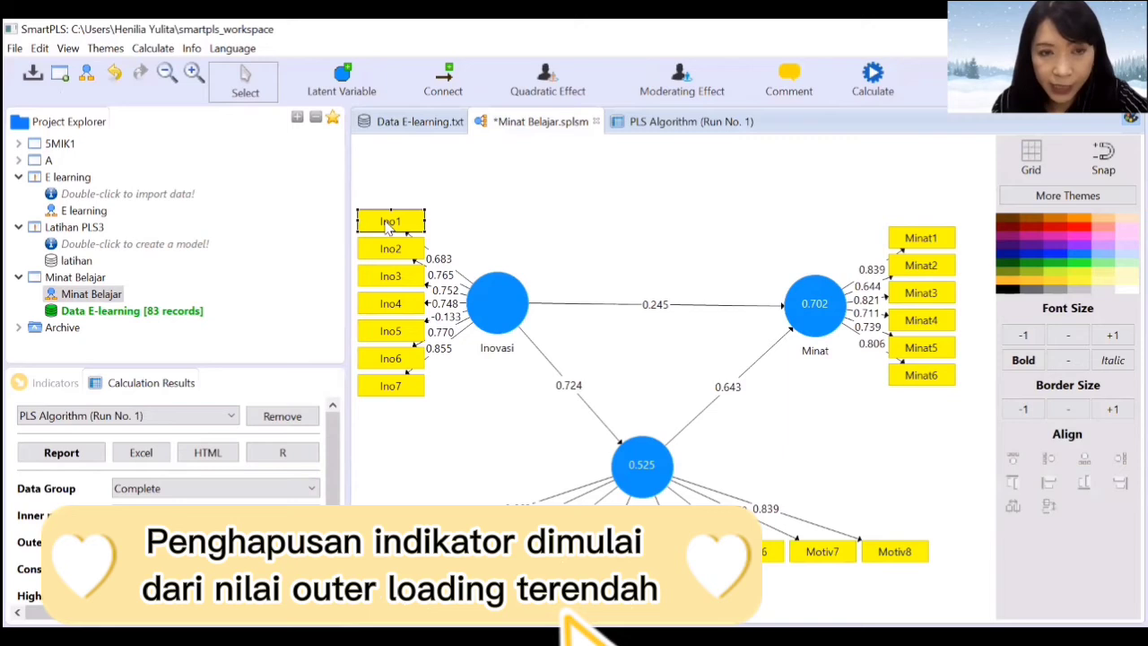
right_click(387, 226)
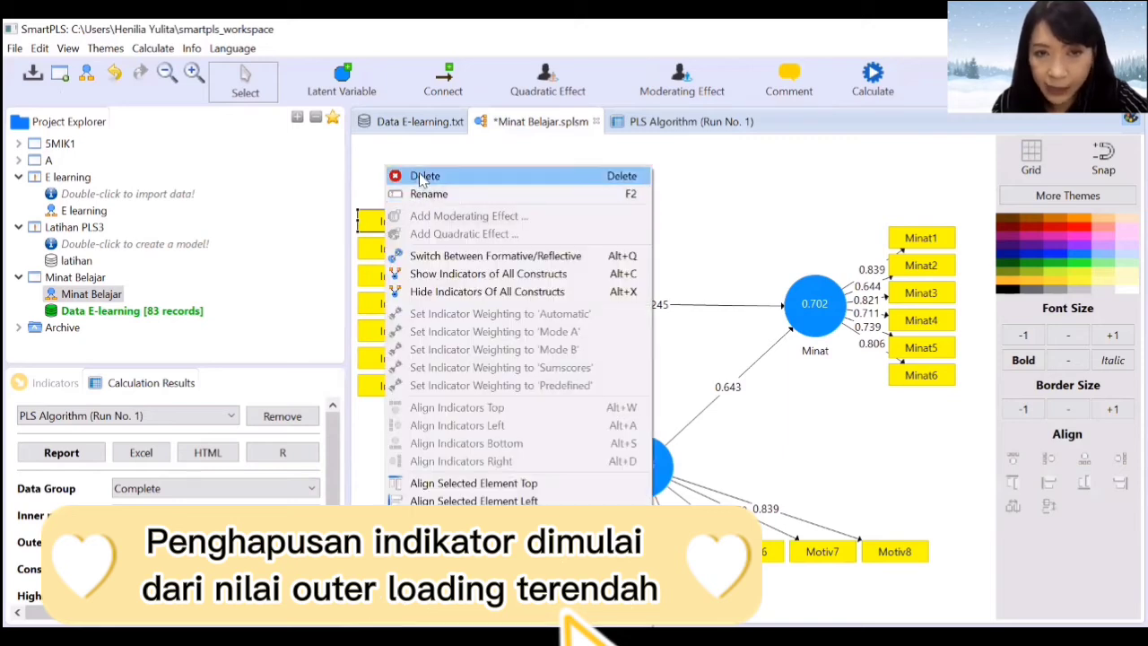
click(421, 177)
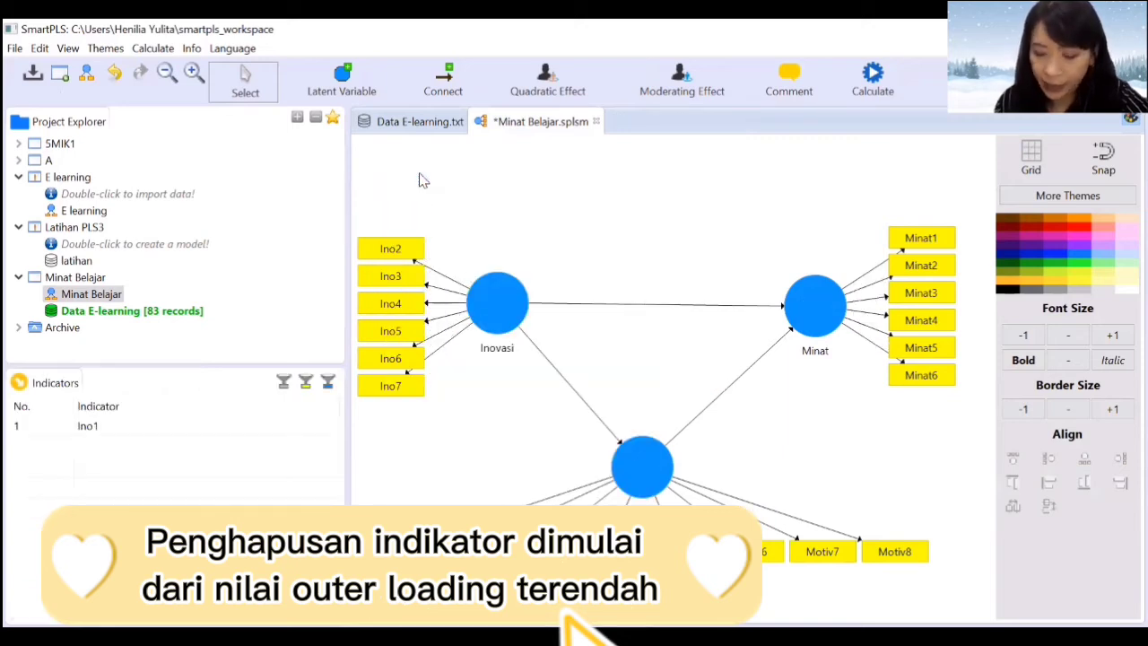
click(400, 335)
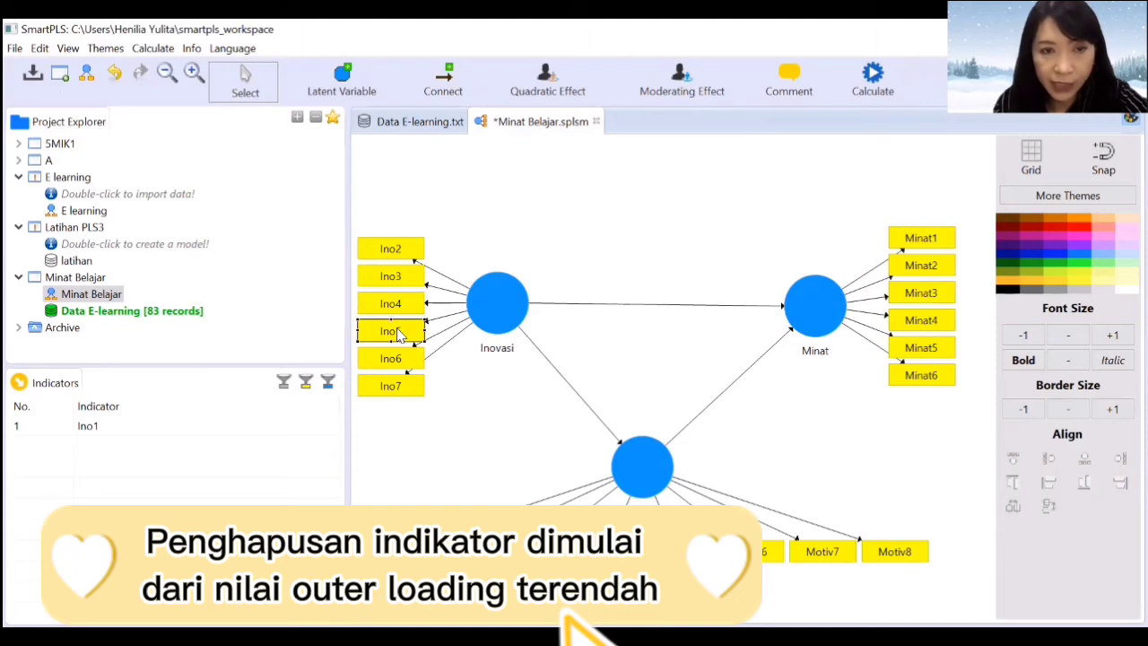
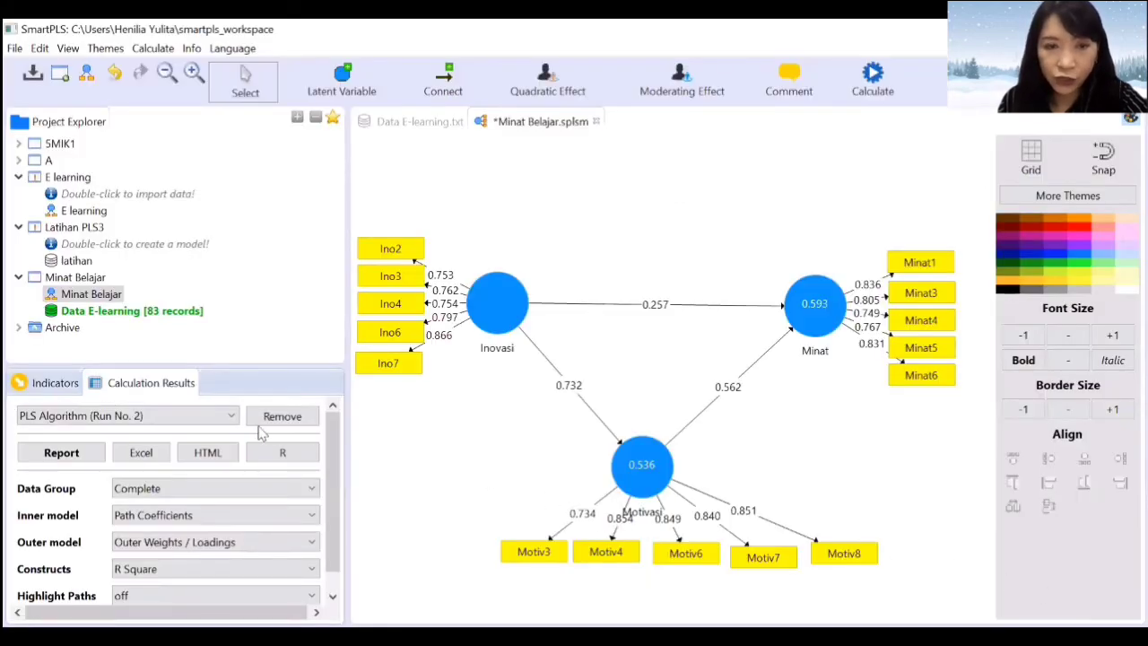
Open the report of the second PLS Algorithm run and examine the outer loadings of the remaining indicators
click(62, 454)
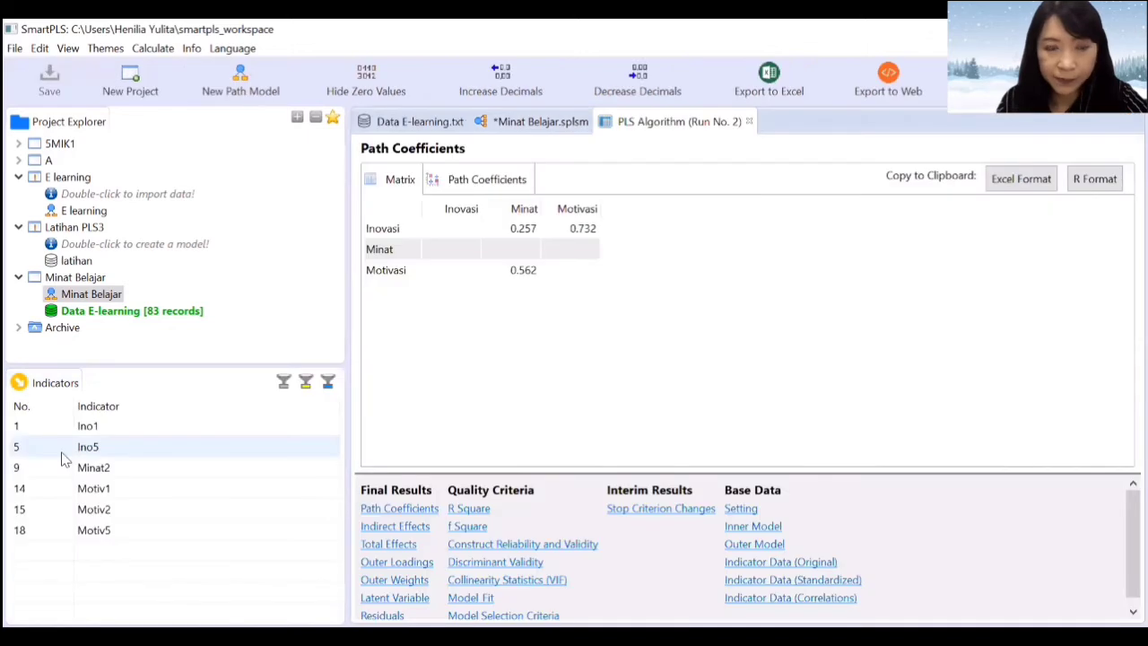
click(387, 563)
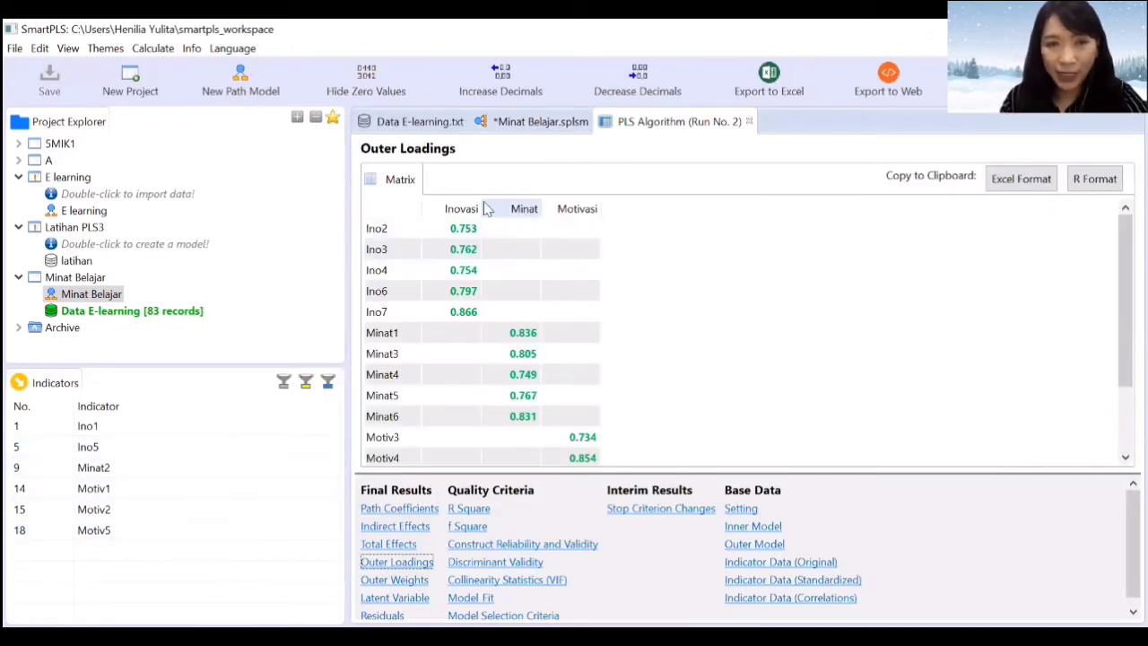
drag(479, 204, 684, 207)
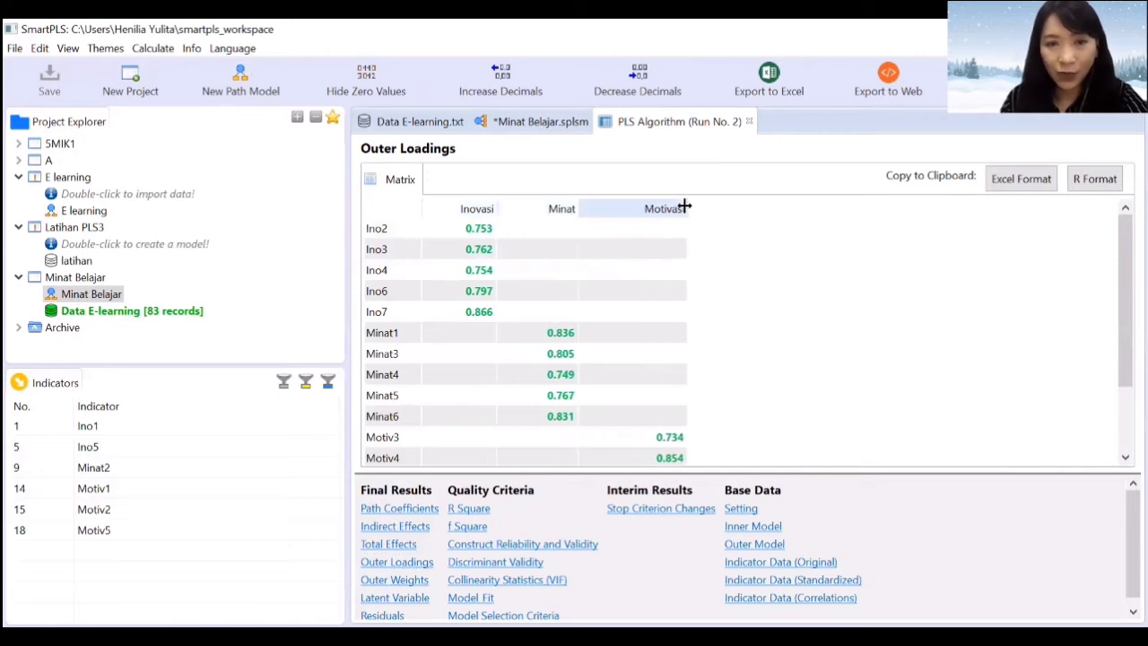
scroll(809, 251, down, 4)
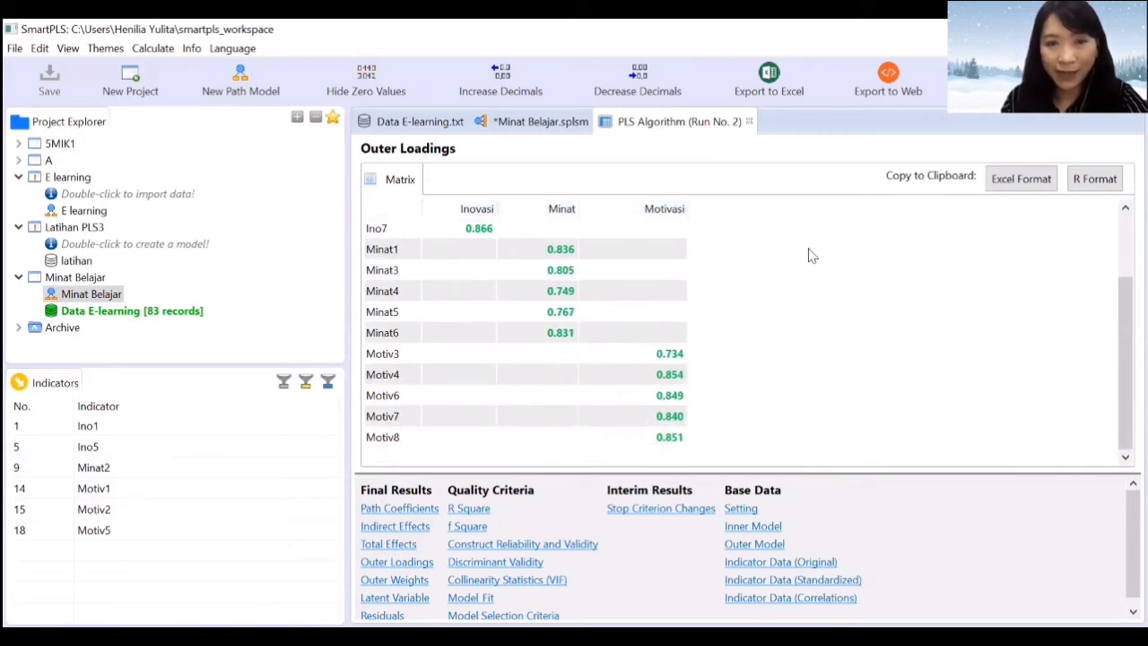
scroll(810, 255, up, 2)
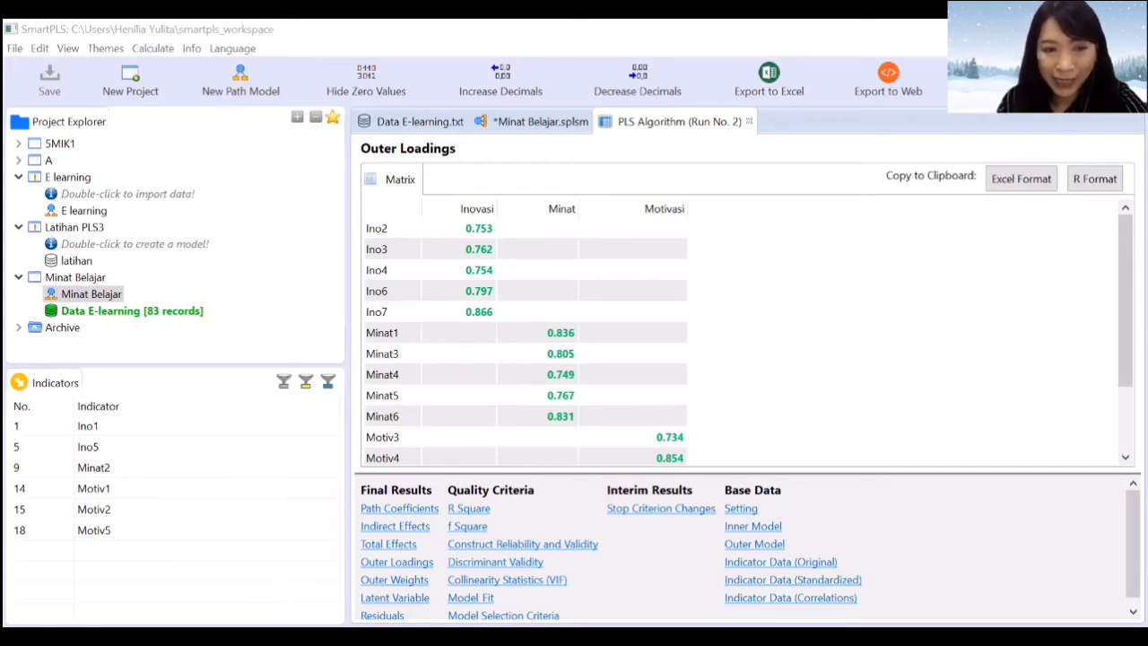
Examine the Construct Reliability and Validity matrix with its truncated columns widened and its rows sorted by Composite Reliability
click(489, 545)
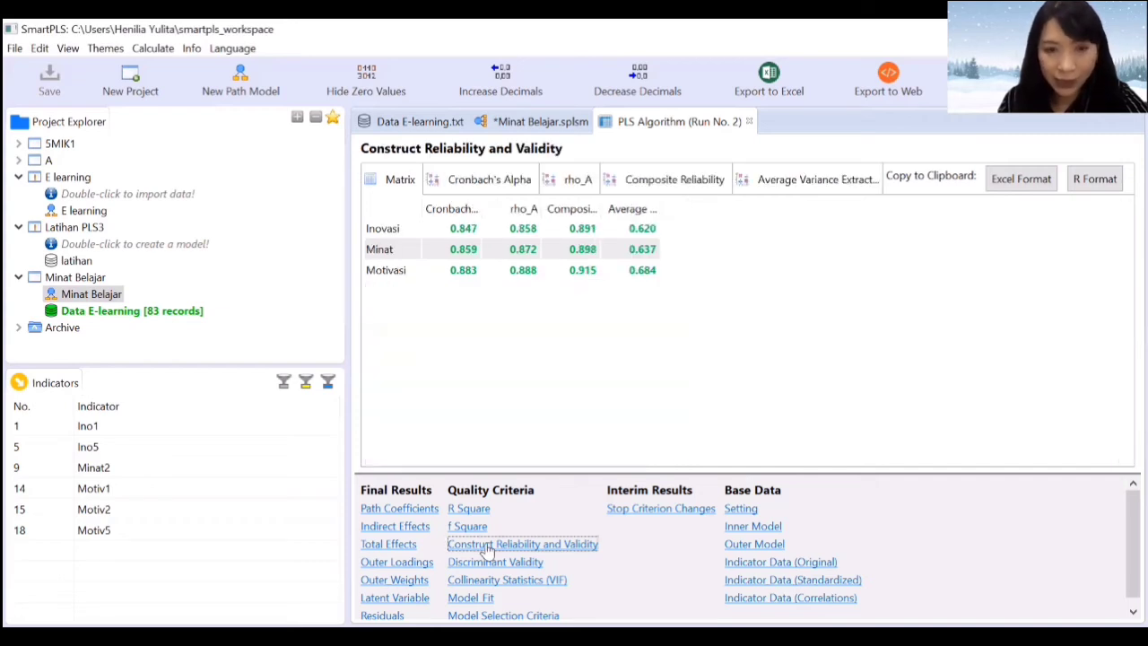
drag(495, 208, 568, 208)
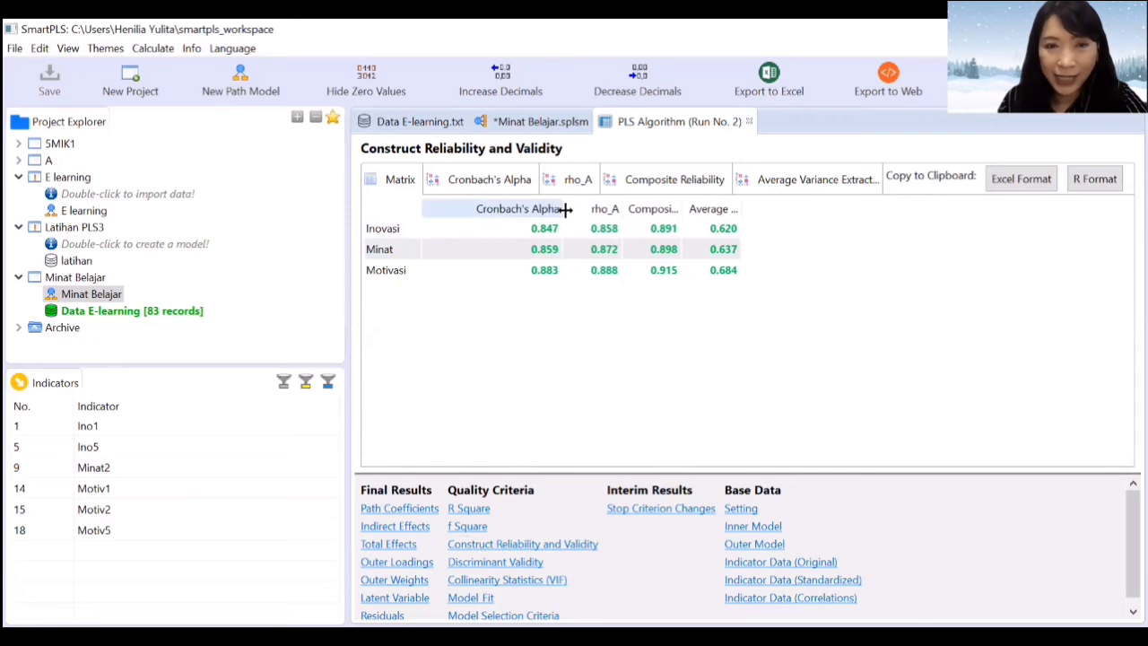
drag(743, 203, 837, 205)
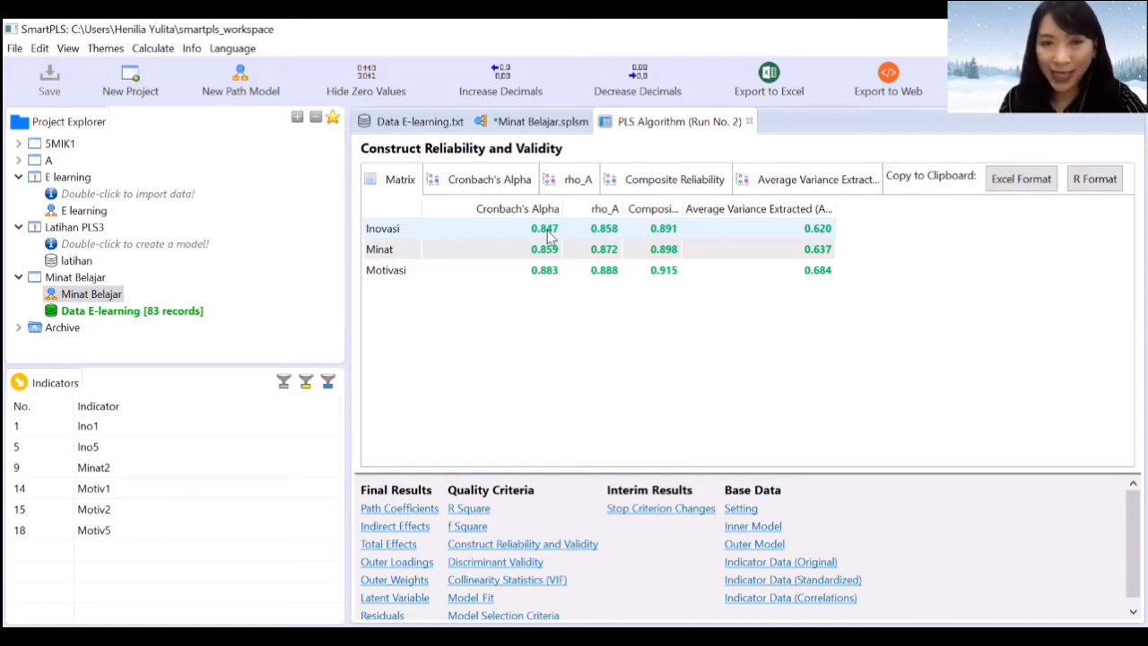
click(675, 209)
drag(684, 208, 764, 207)
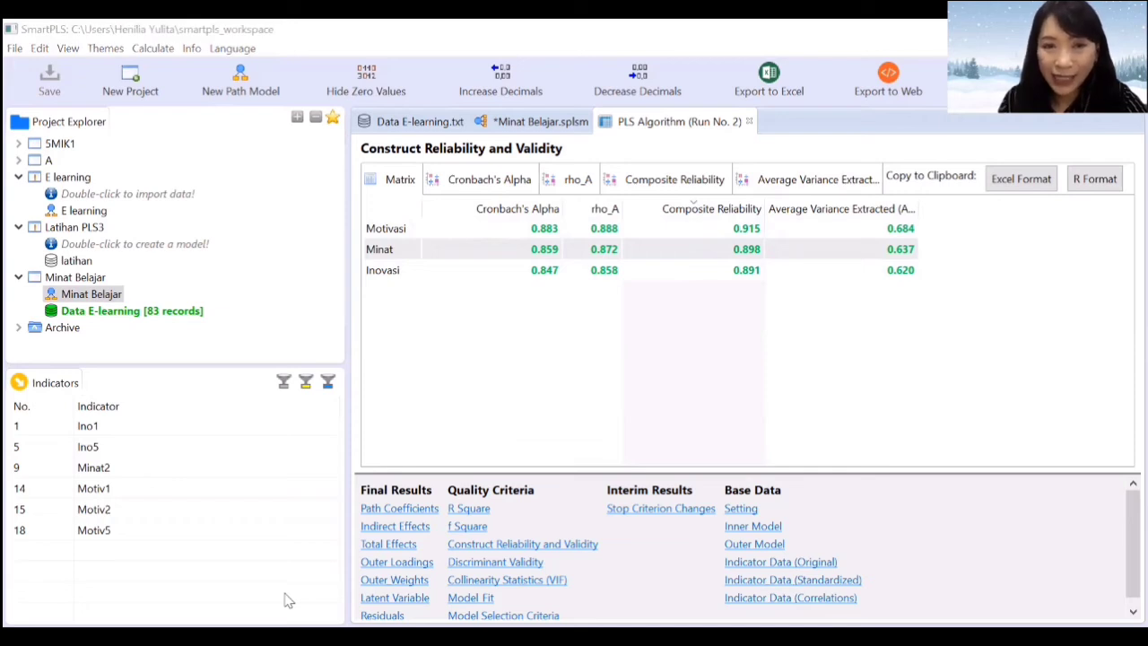
Open the Discriminant Validity results and widen the Inovasi and Minat columns of the Fornell-Larcker matrix
click(464, 565)
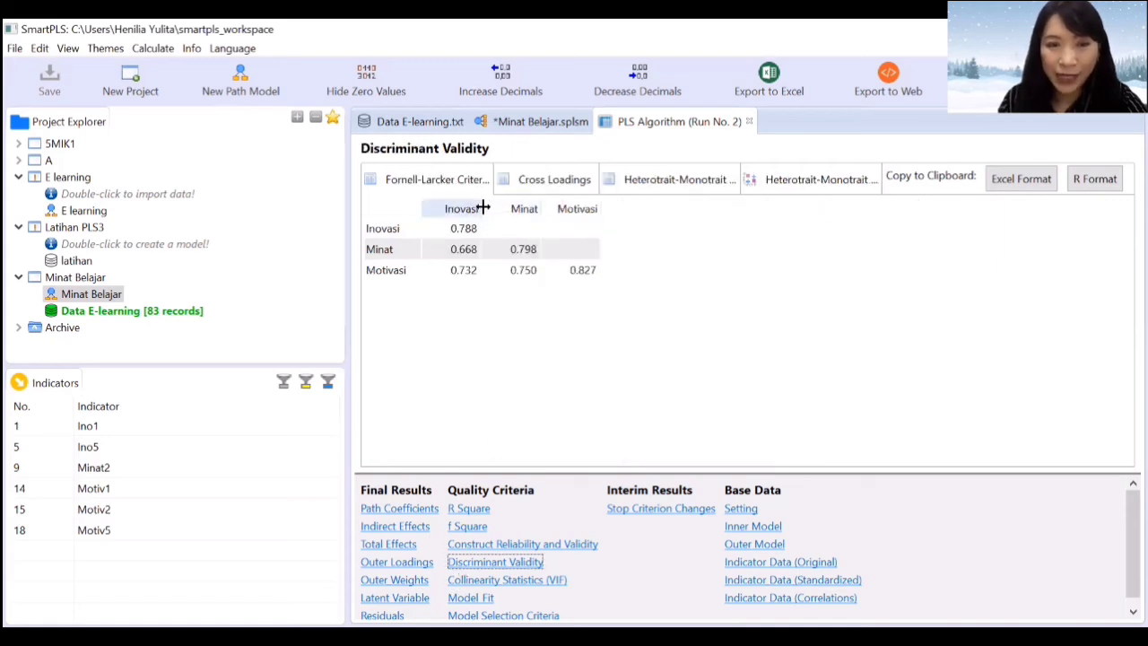
drag(483, 208, 511, 209)
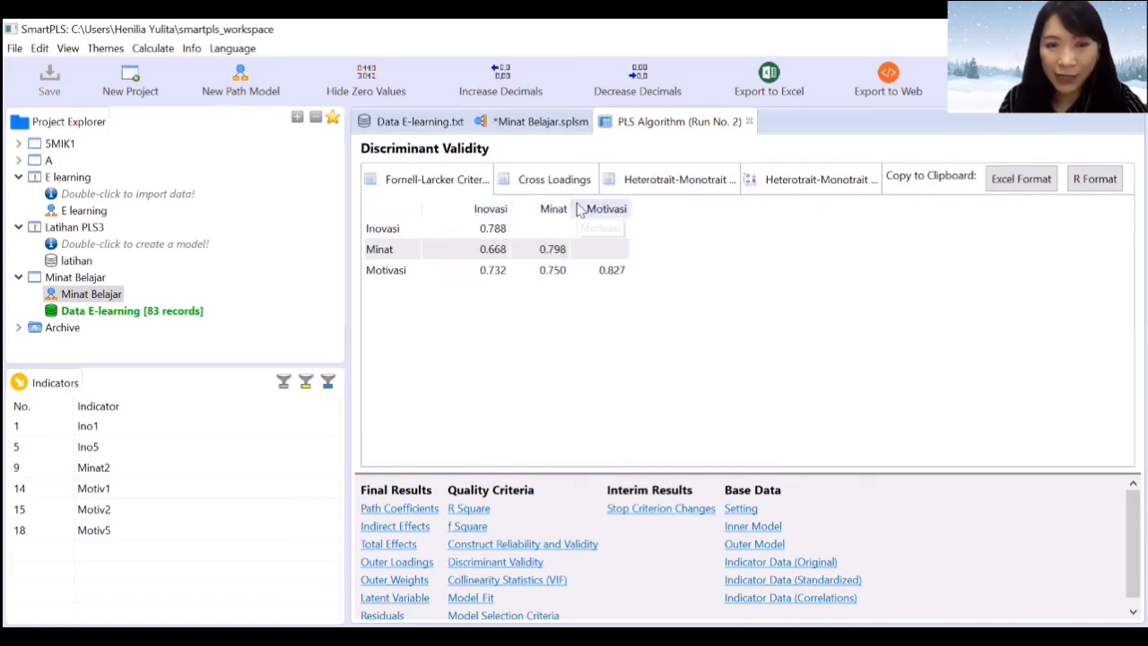
drag(568, 203, 591, 209)
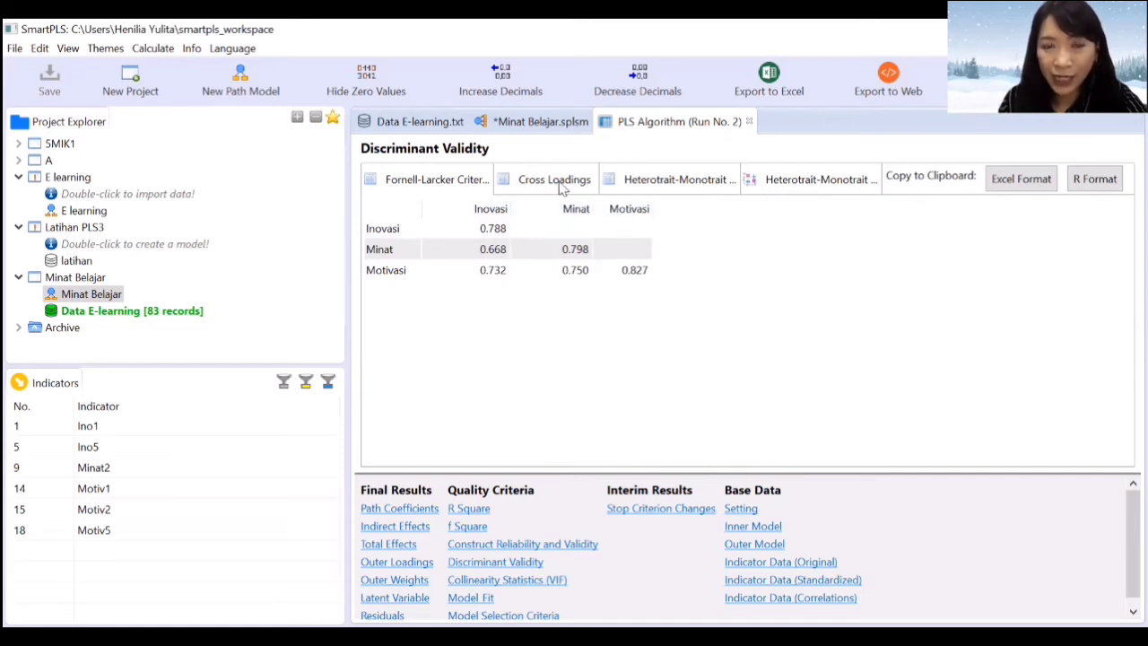
Open the Cross Loadings matrix, widen its columns, and compare each indicator's loading on its own variable with its loadings on the others
click(560, 182)
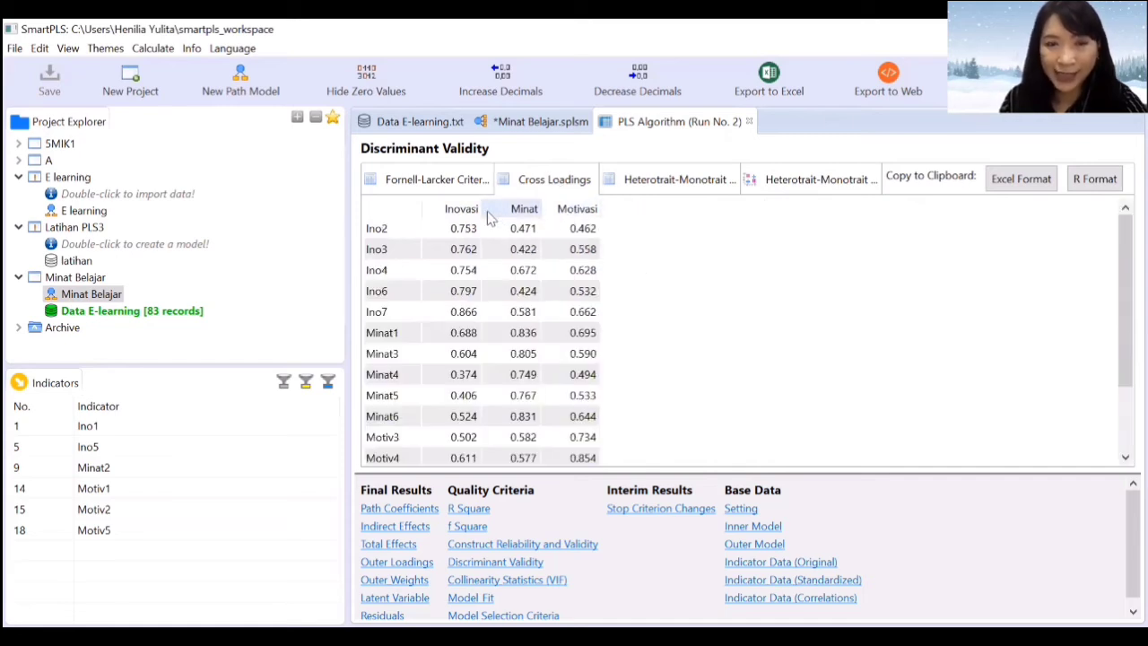
drag(496, 209, 728, 212)
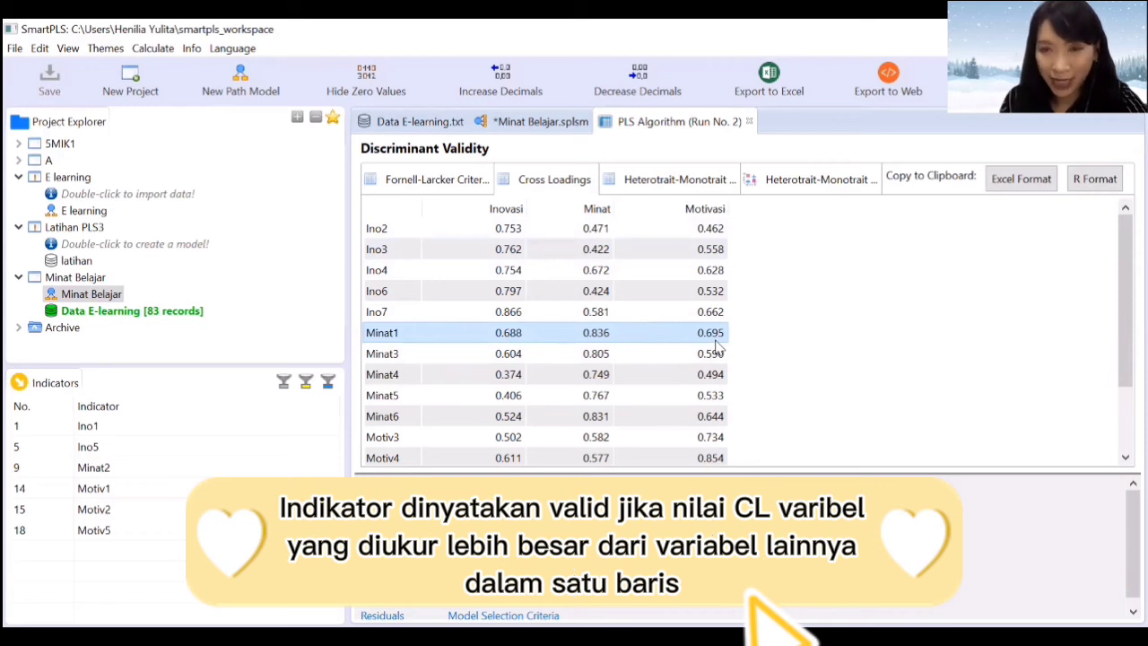
scroll(716, 346, down, 1)
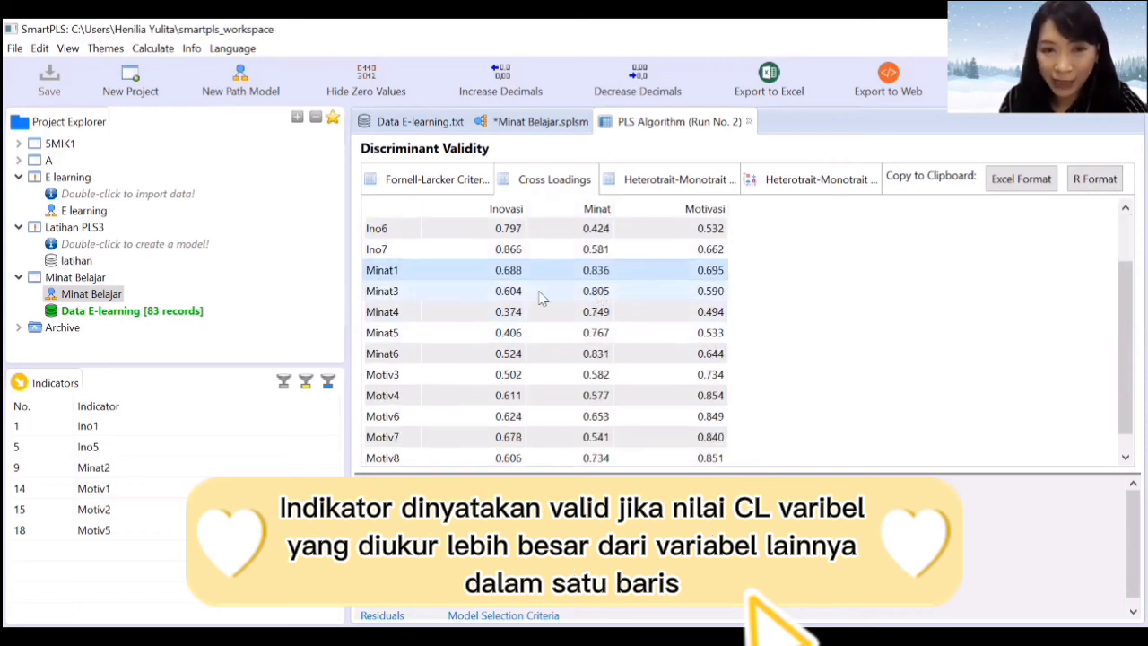
click(608, 295)
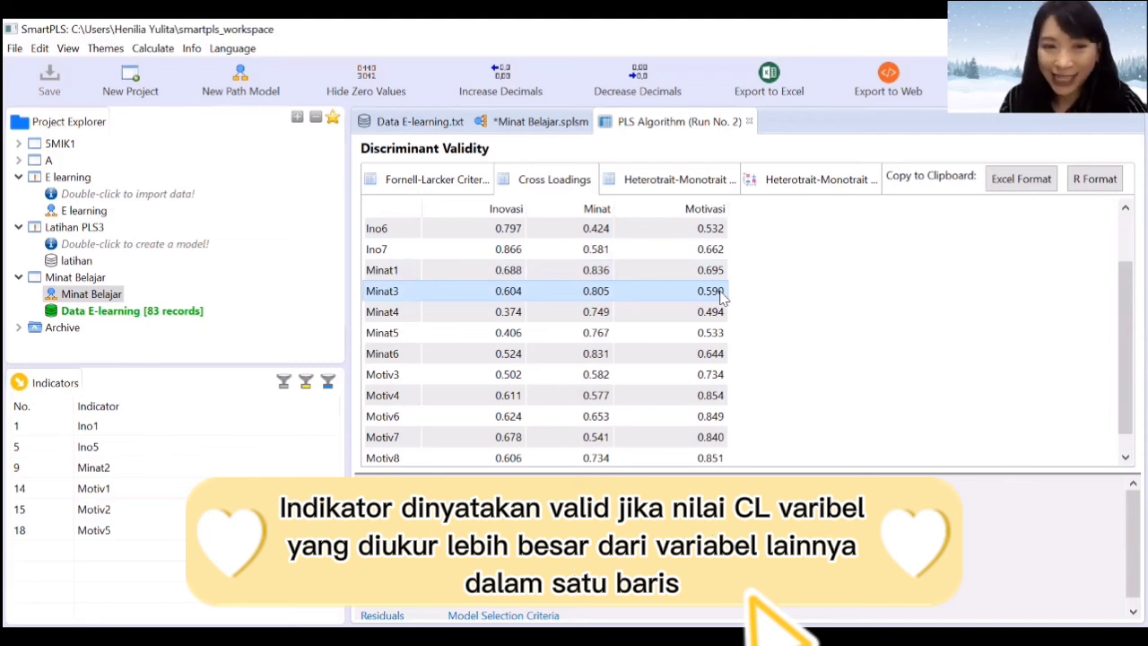
scroll(722, 296, down, 1)
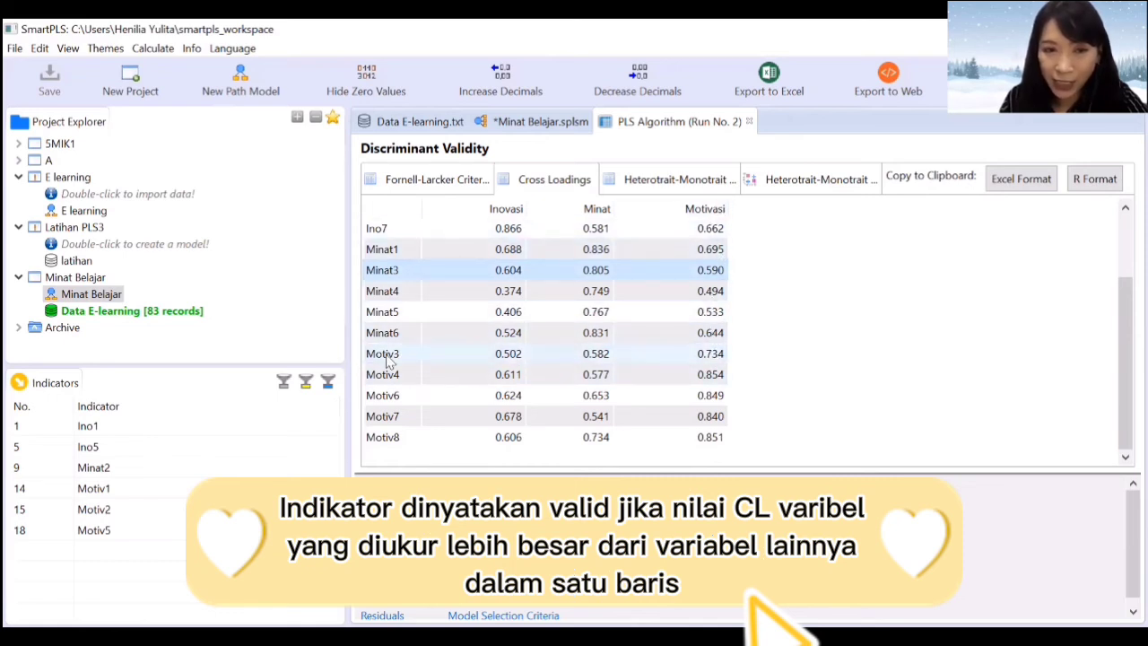
click(712, 362)
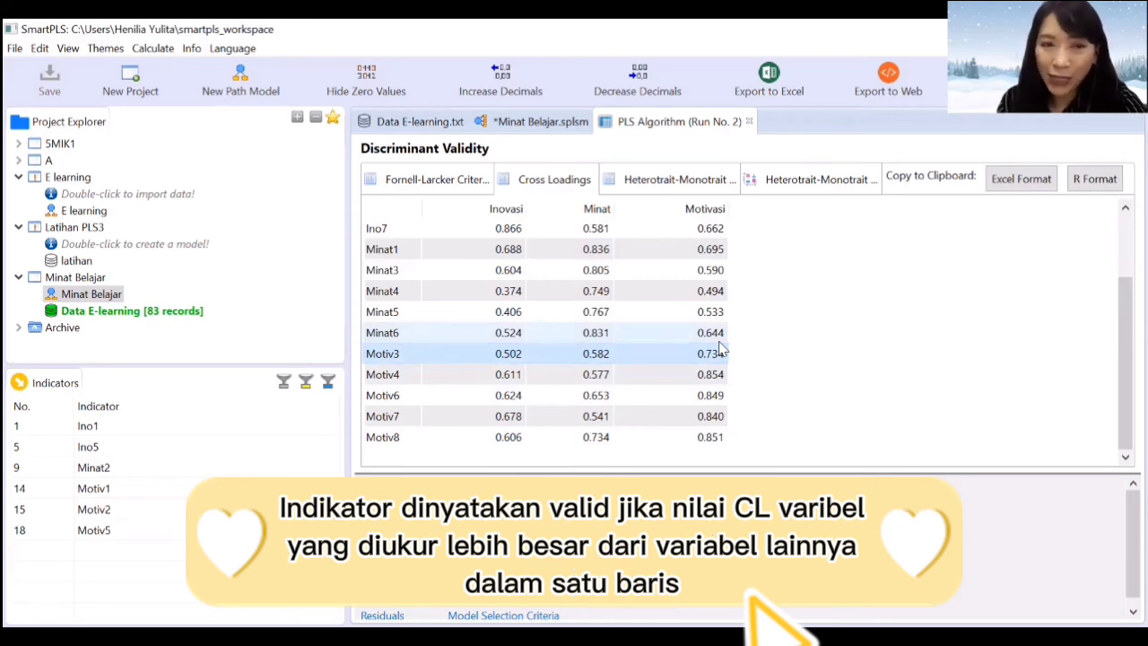
scroll(721, 349, up, 2)
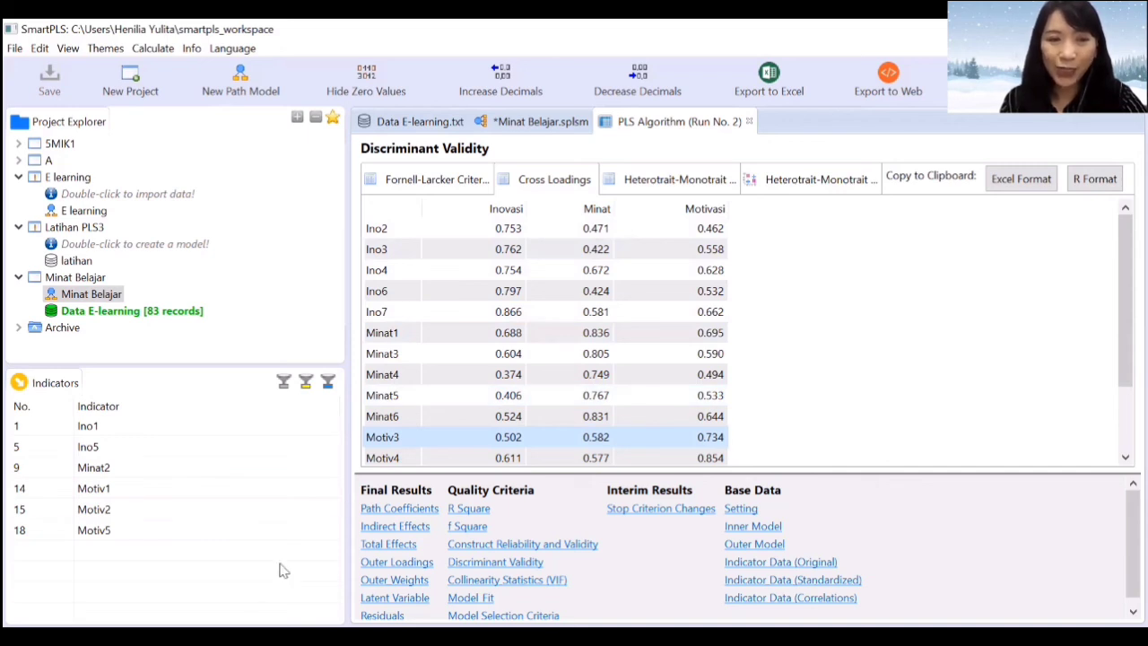
key(alt+Tab)
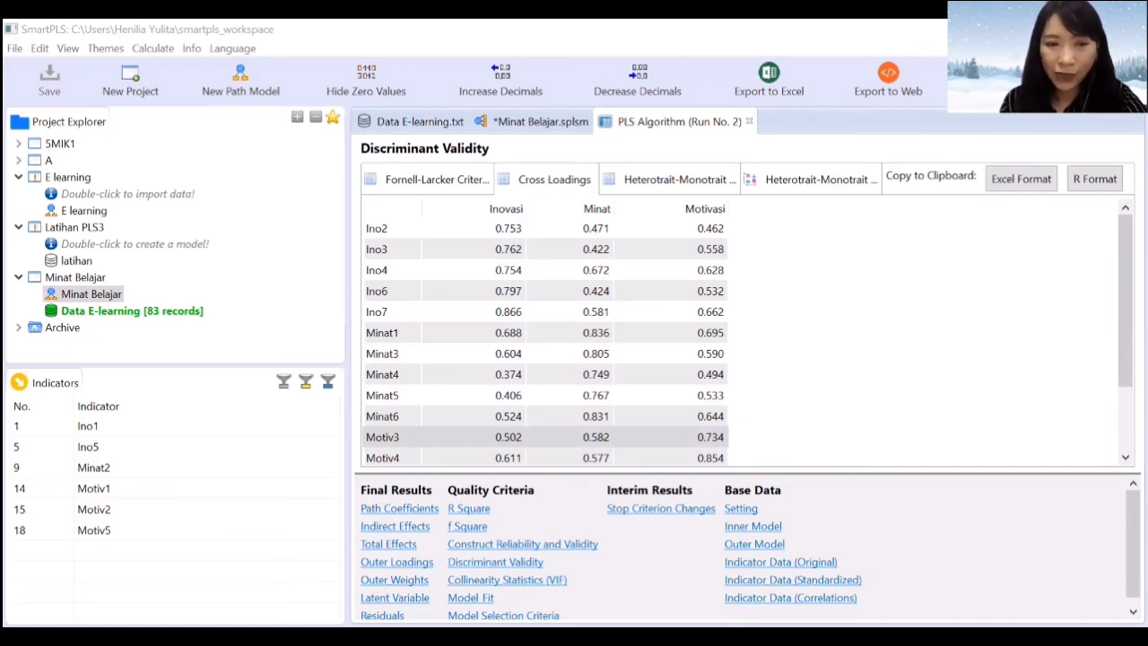
click(394, 635)
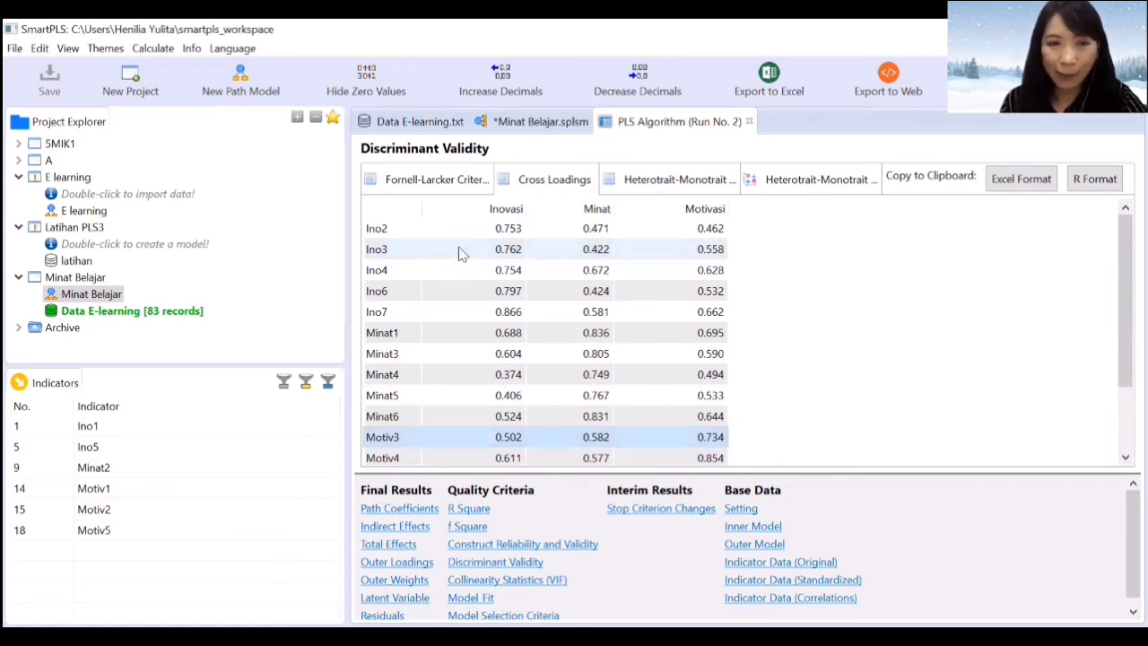
Run Basic Bootstrapping on the Minat Belajar model with 500 subsamples, BCa confidence intervals, a two-tailed test and a 0.05 significance level
click(529, 121)
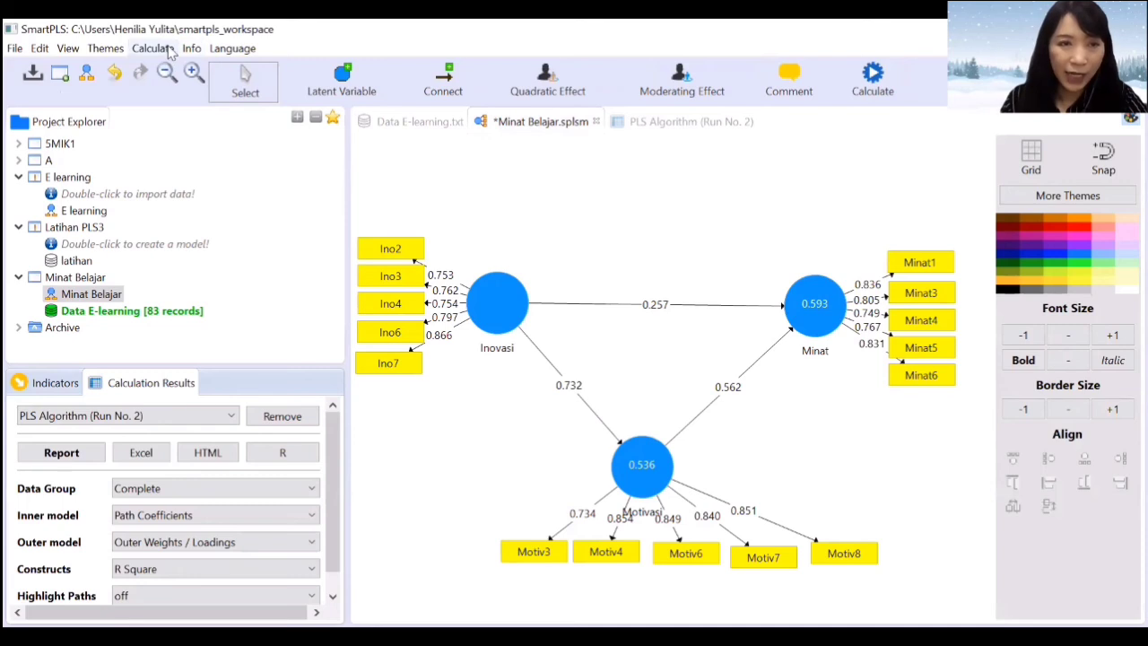
click(170, 52)
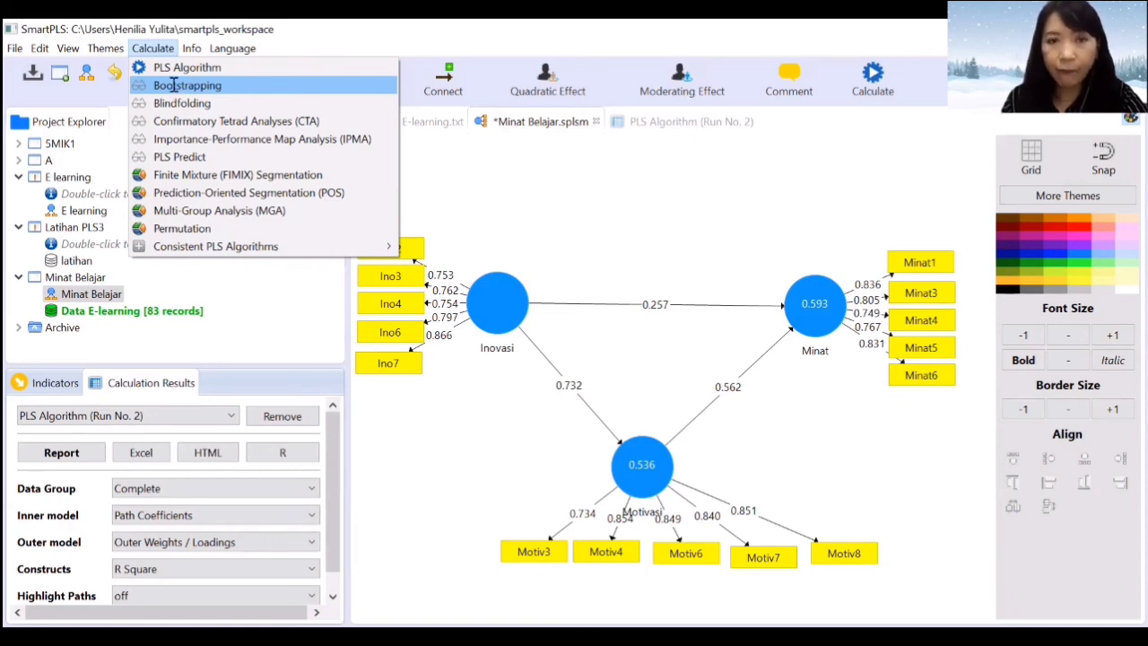
click(176, 87)
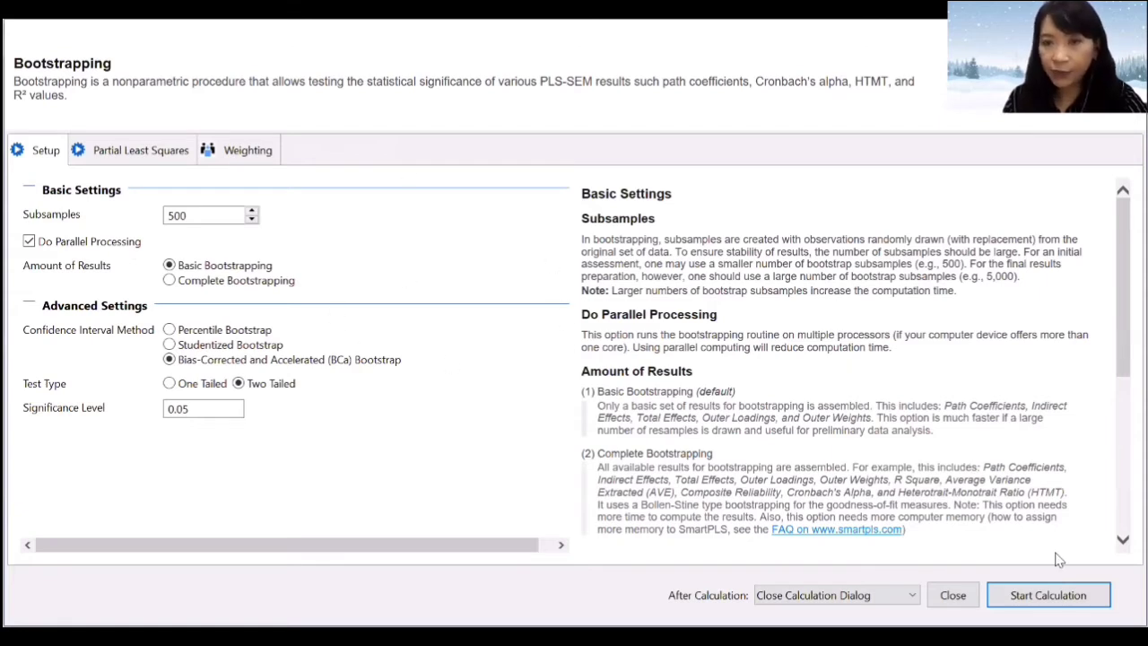
click(1055, 599)
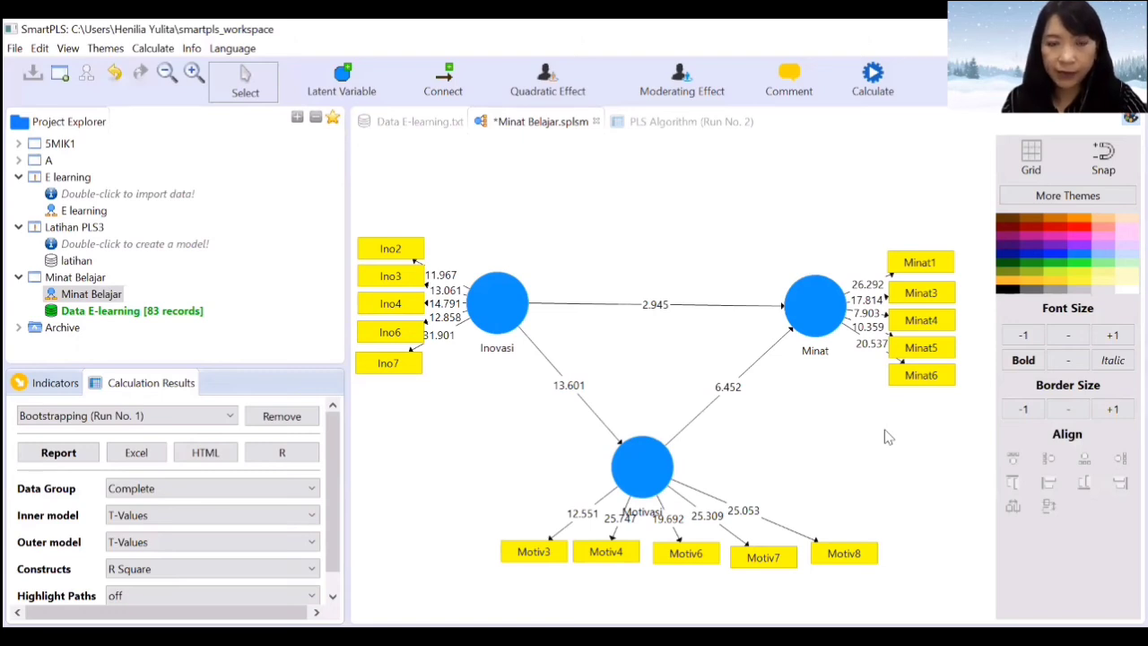
Open the Bootstrapping report and examine the Path Coefficients with the path name and P Values columns widened
click(58, 453)
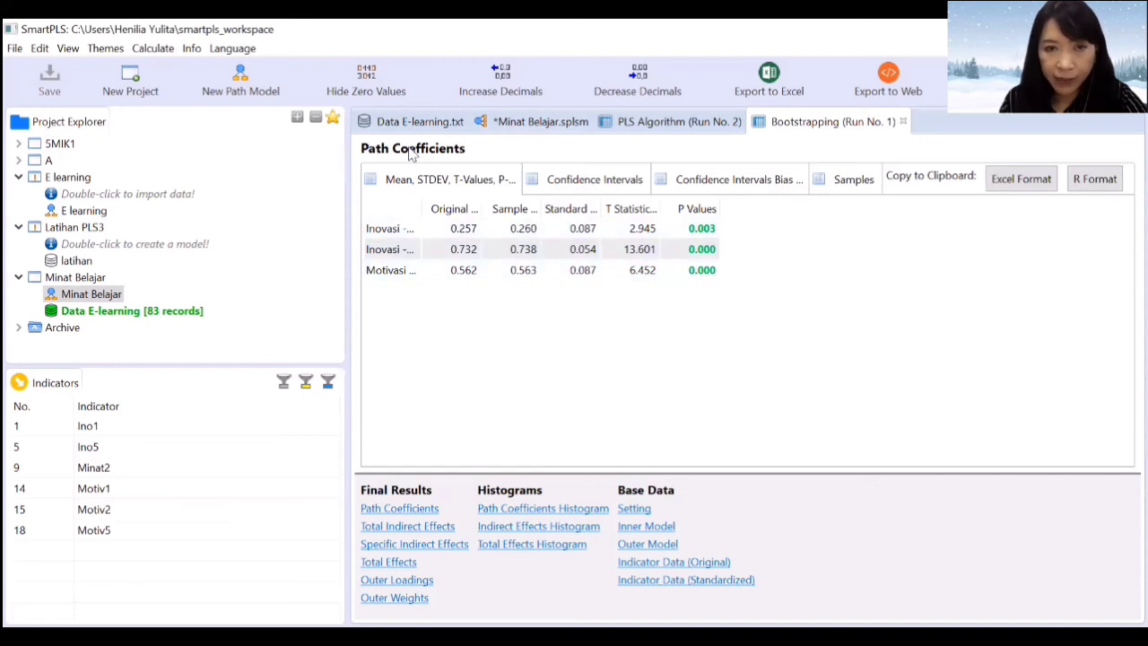
drag(723, 207, 787, 207)
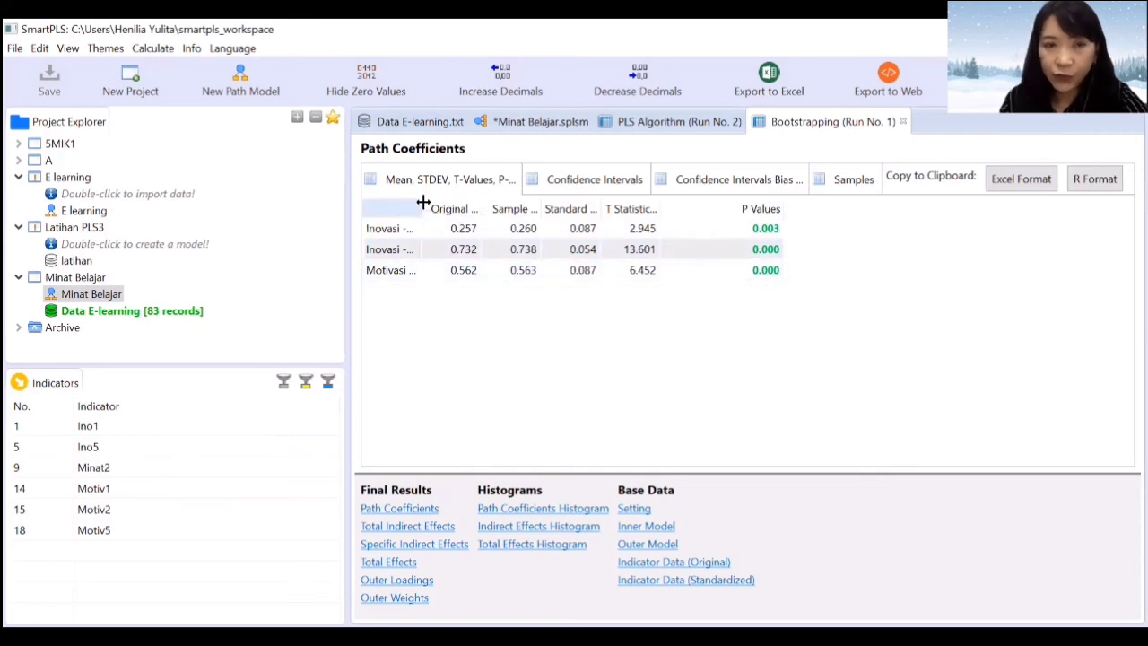
drag(425, 208, 495, 208)
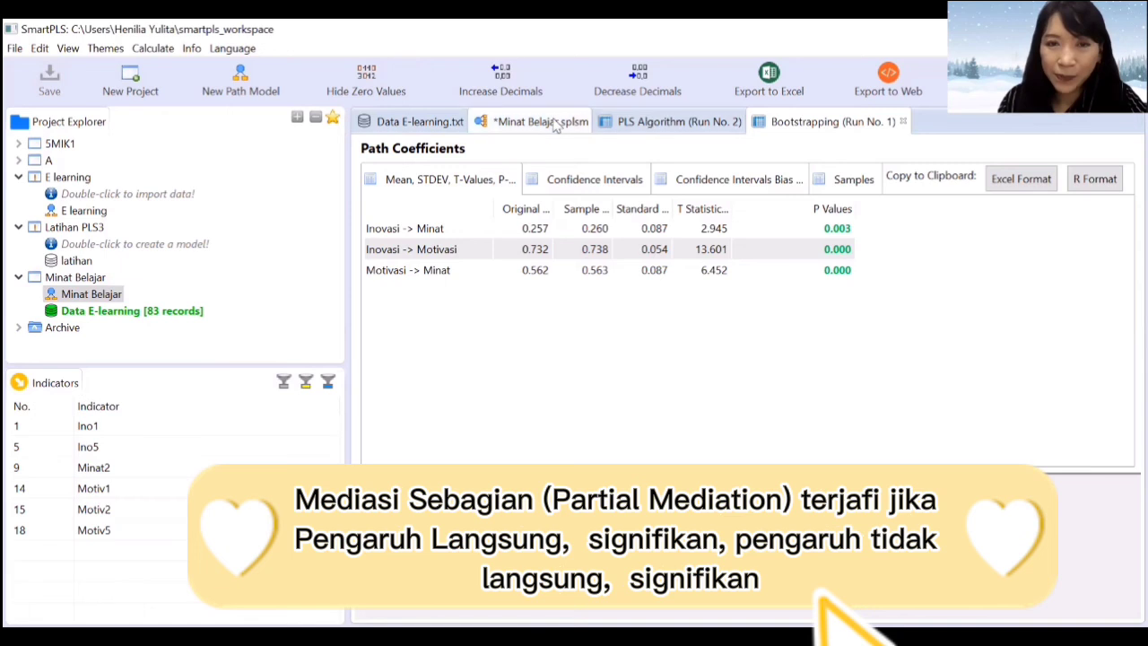
Look back at the T-values on the Minat Belajar path diagram and reopen the Bootstrapping report
click(556, 122)
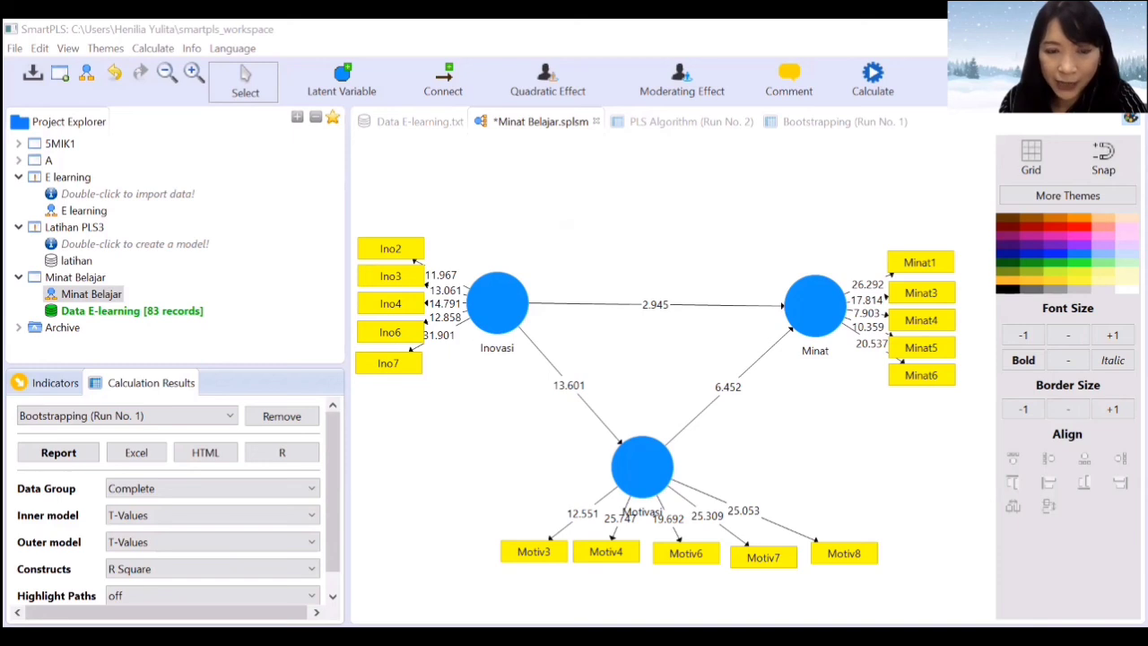
click(72, 454)
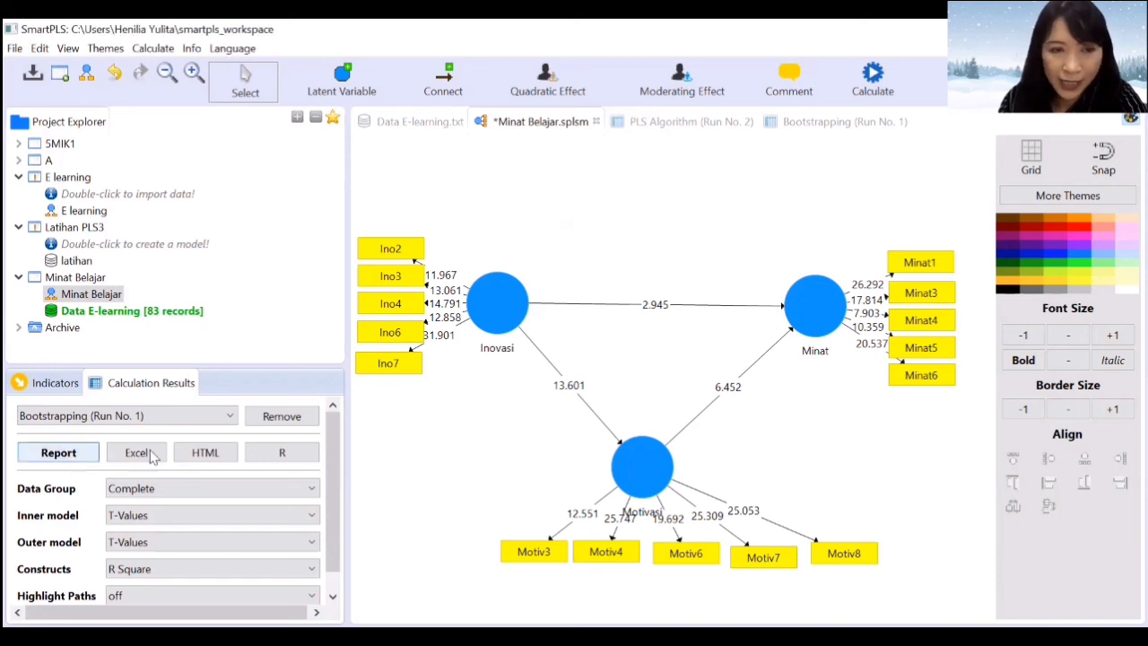
click(79, 452)
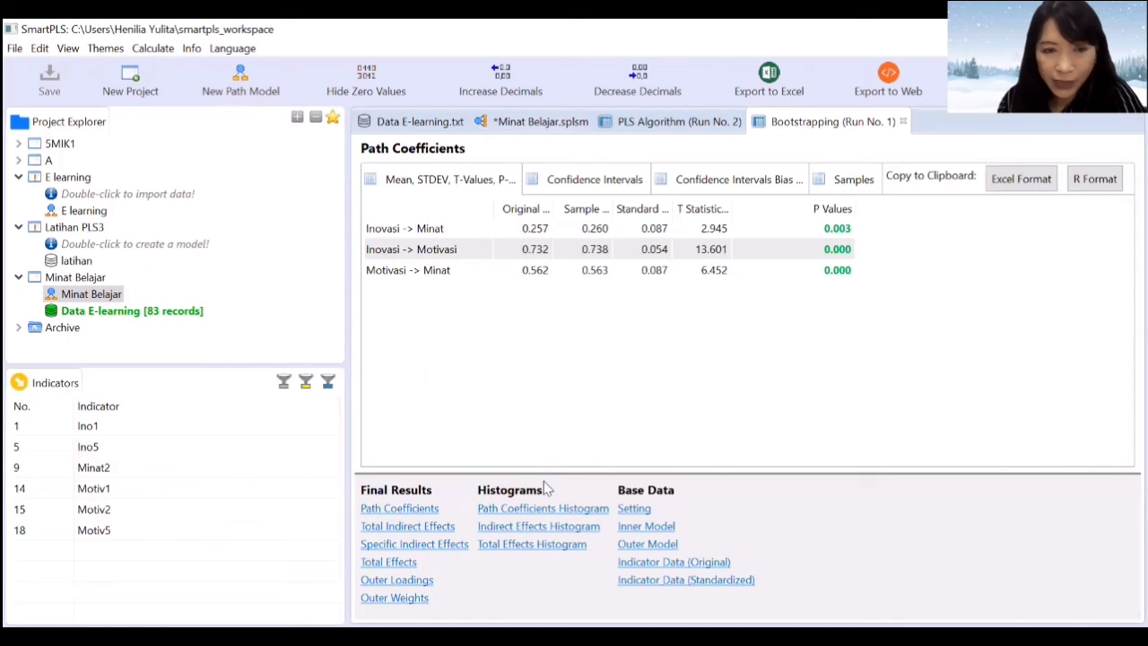
Examine the bootstrapped Total Effects with the path name and P Values columns widened
click(400, 563)
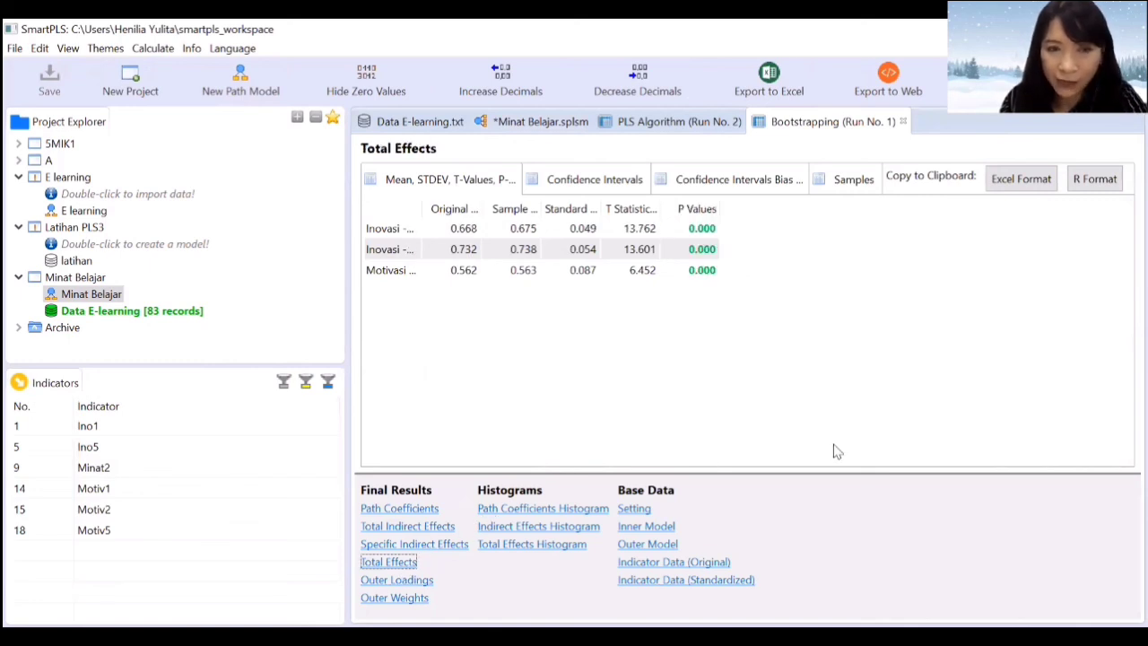
drag(721, 207, 792, 205)
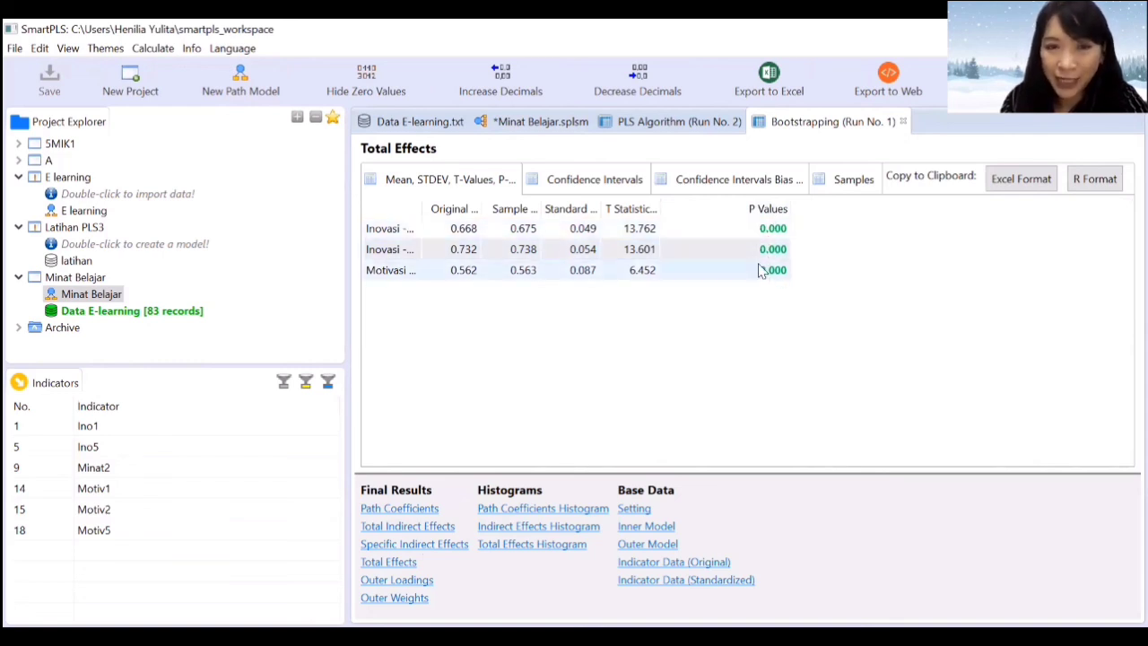
drag(419, 208, 500, 207)
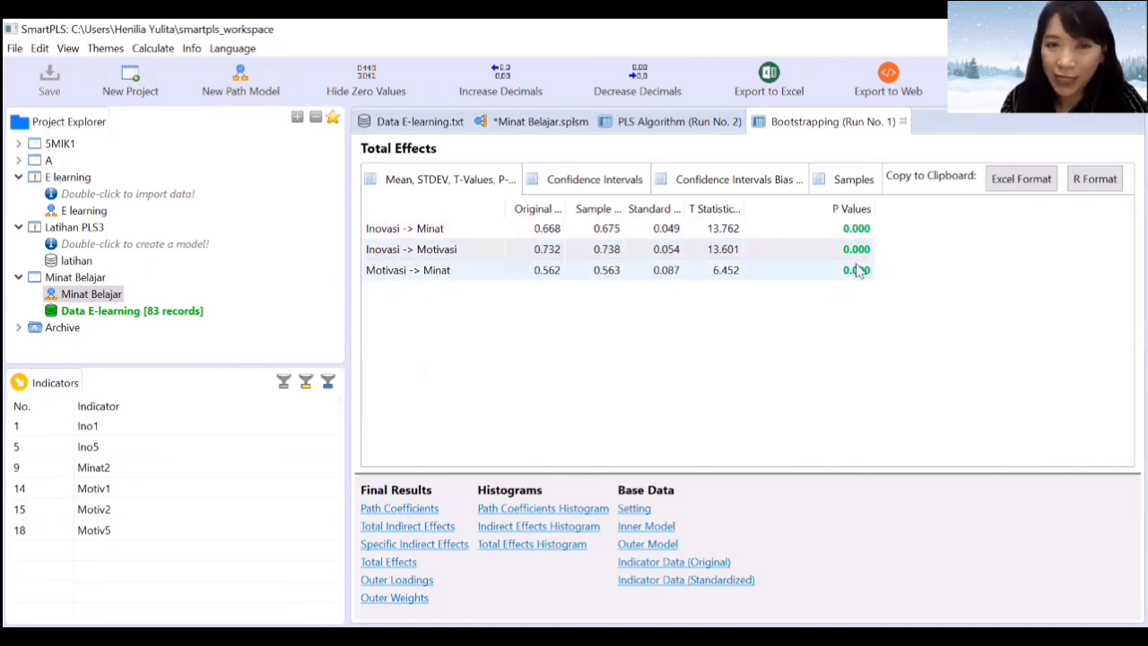
Examine the Total Indirect Effects and the Specific Indirect Effects with truncated columns widened, and return to the Minat Belajar model
click(422, 528)
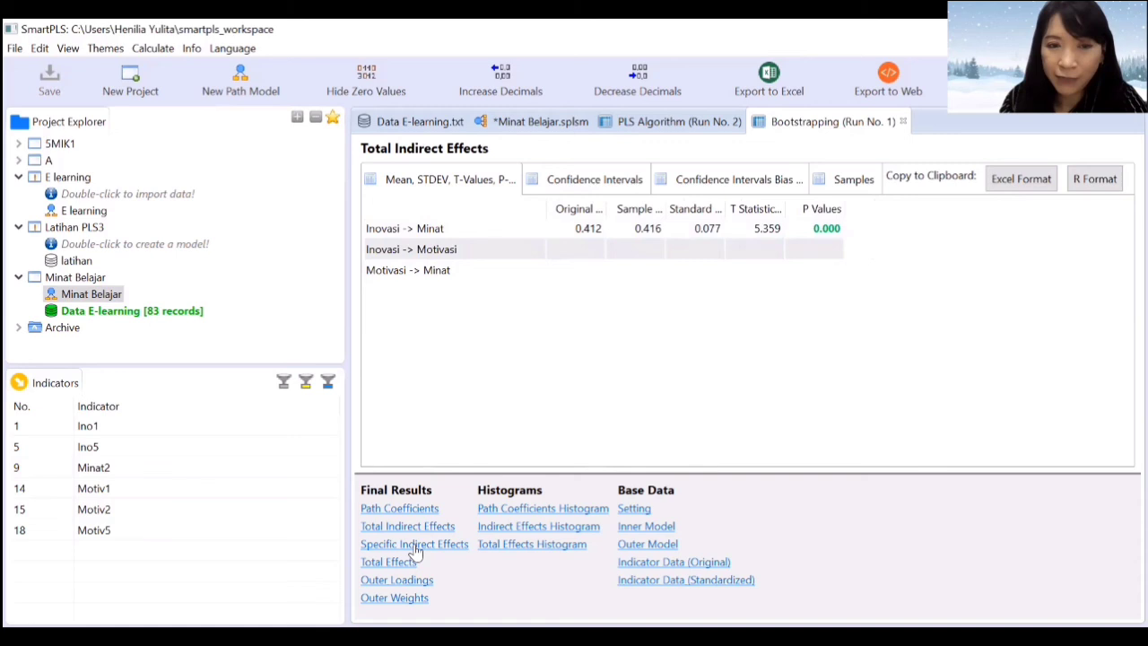
click(414, 545)
drag(422, 203, 547, 204)
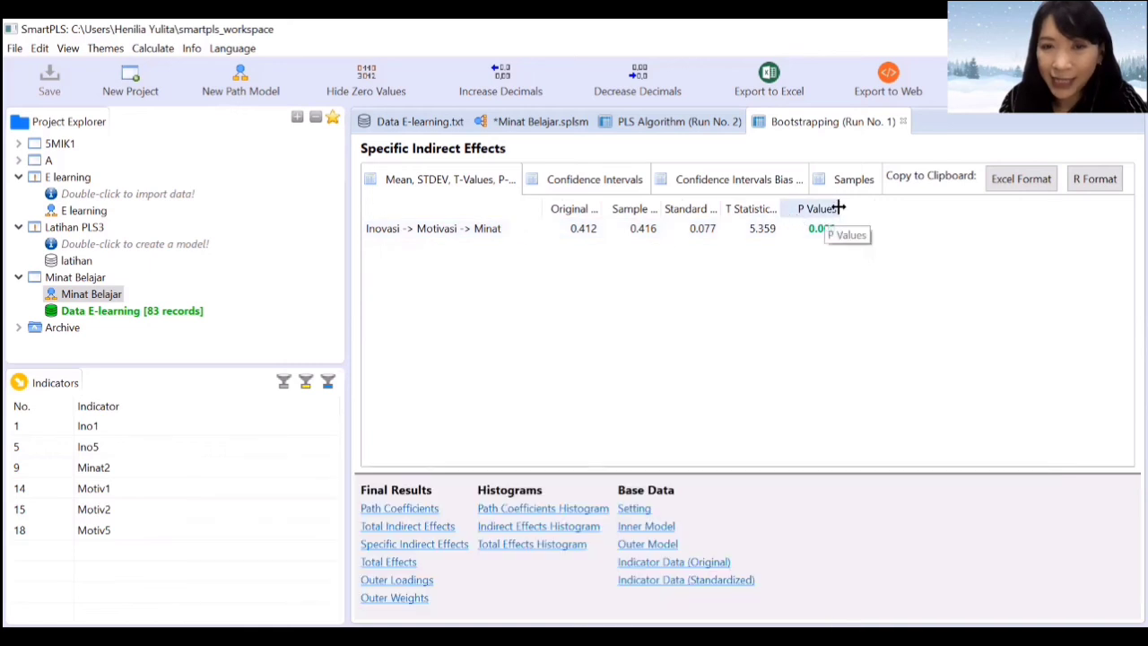
drag(839, 207, 894, 205)
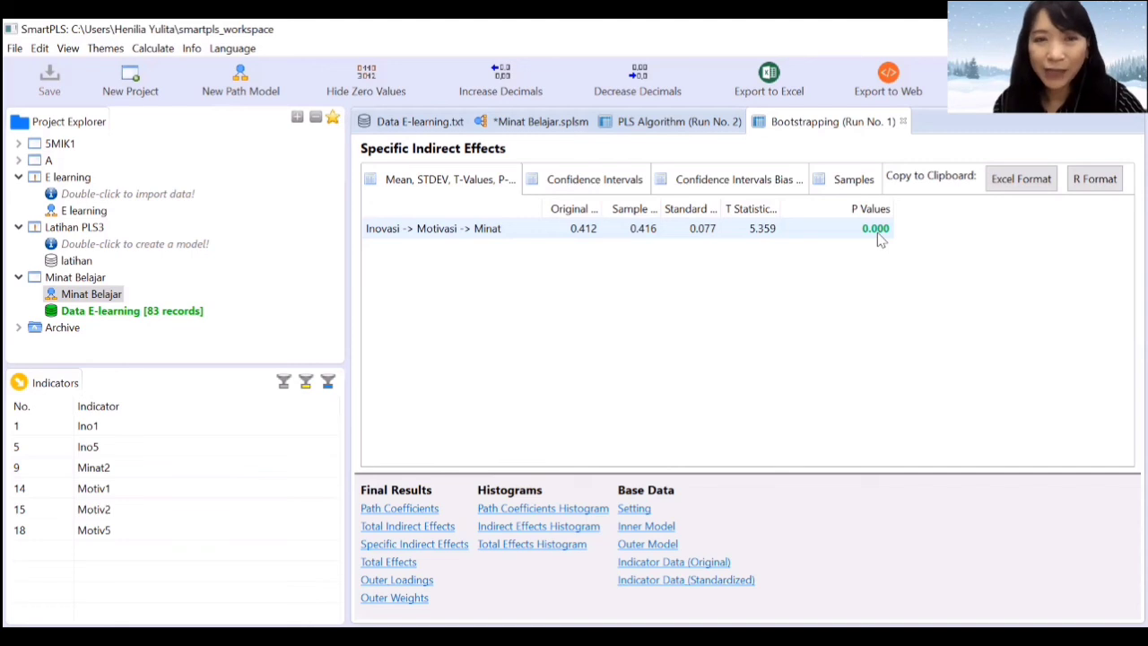
click(549, 123)
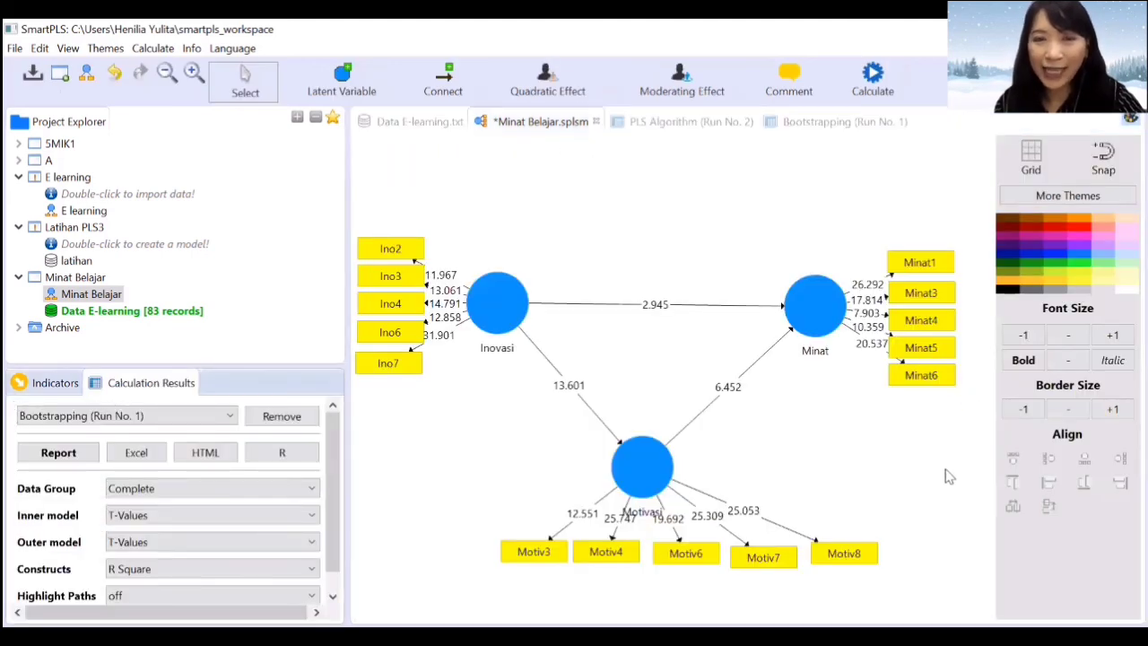